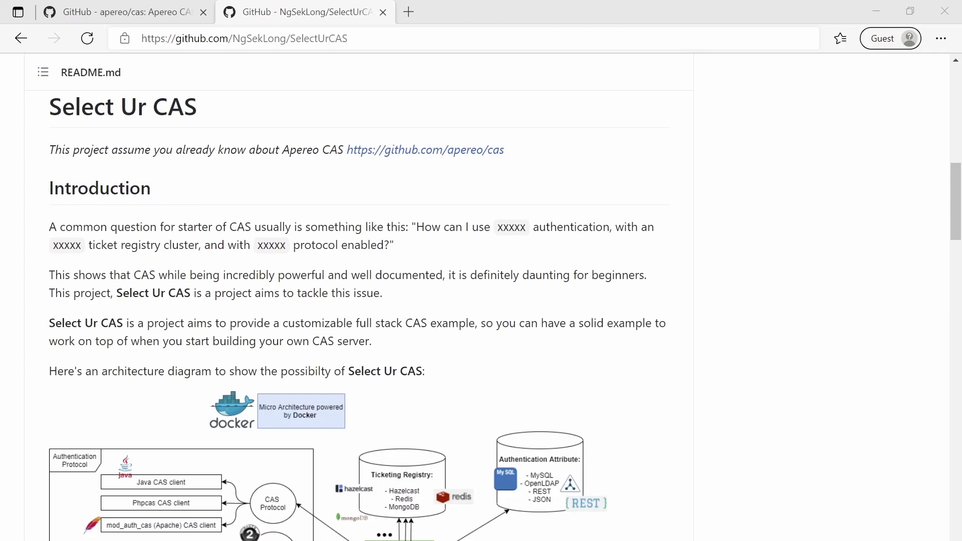
Zoom the browser out and bring up the apereo/cas repository README.
key("ctrl+minus")
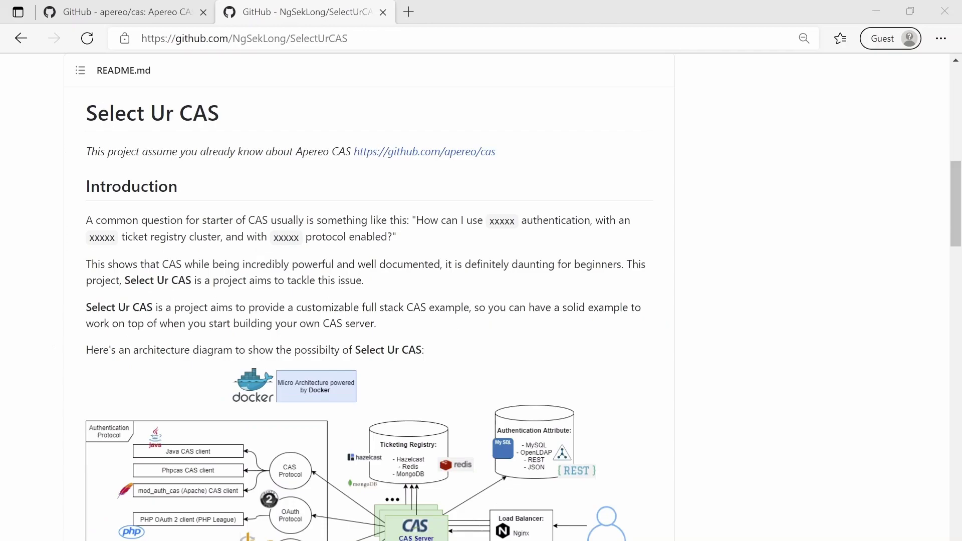
left_click(190, 11)
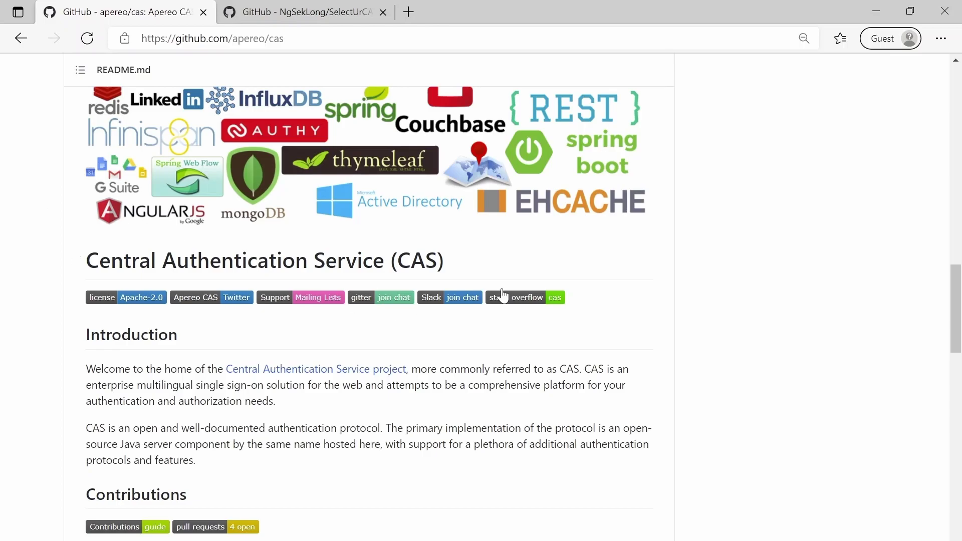
Browse the apereo/cas page, flip between tabs, and return to the SelectUrCAS README.
scroll(697, 376, "up", 15)
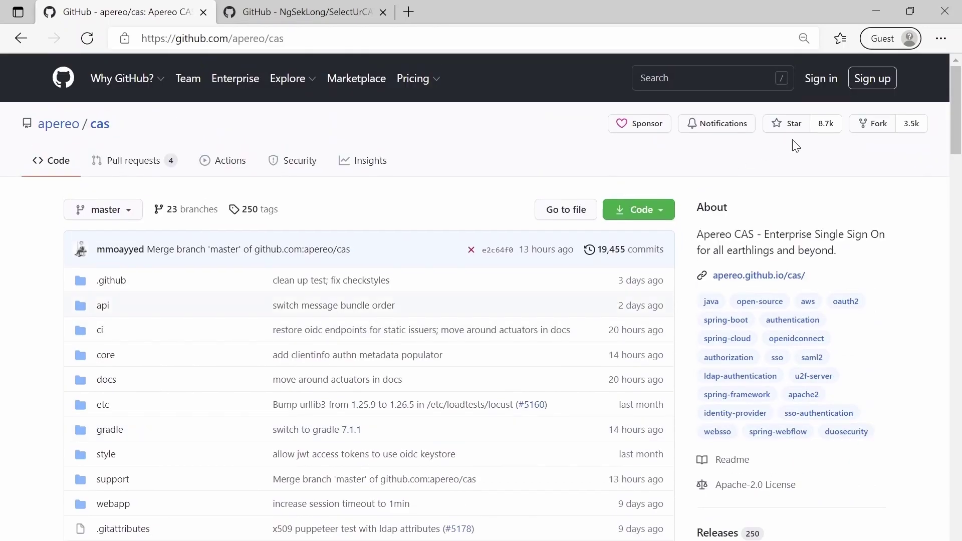
scroll(682, 261, "down", 15)
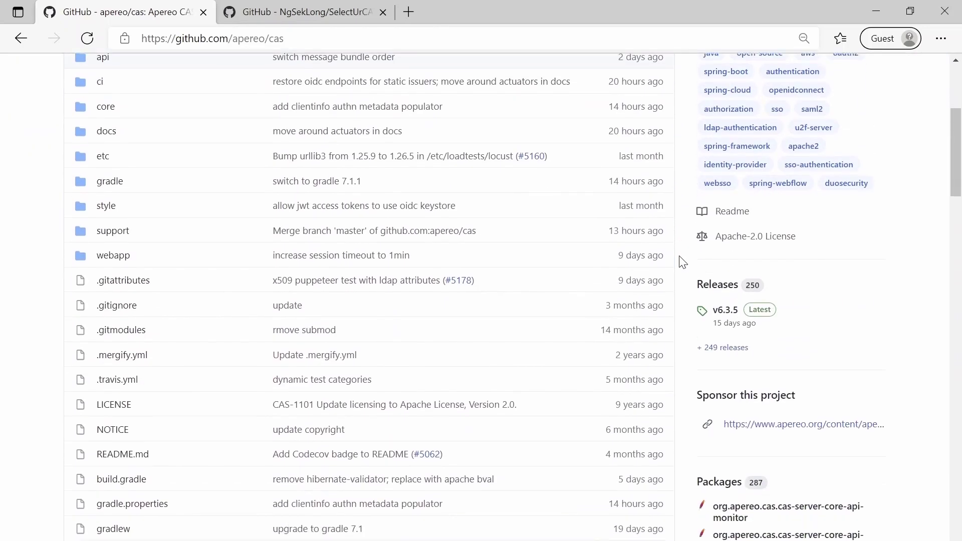
key("ctrl+Tab")
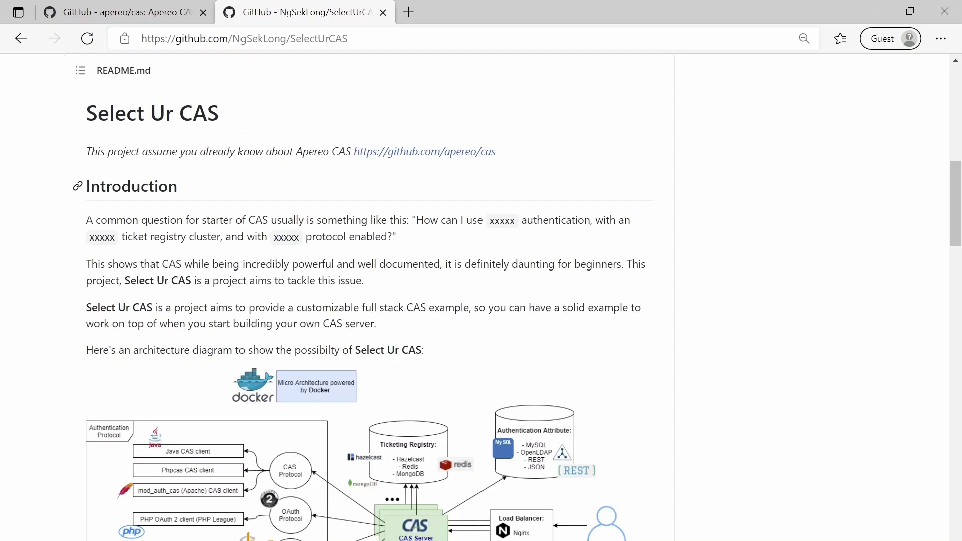
key("ctrl+shift+Tab")
scroll(54, 229, "down", 3)
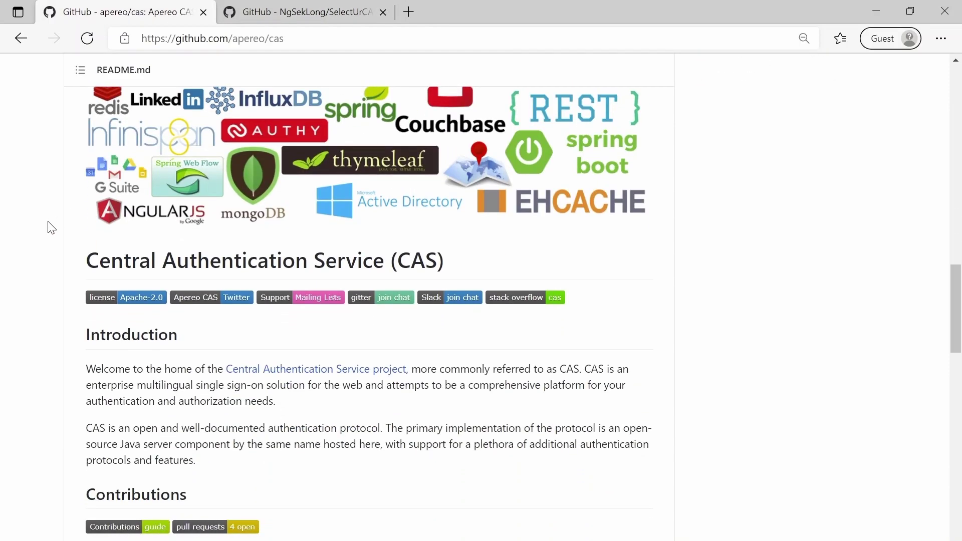
scroll(53, 228, "up", 5)
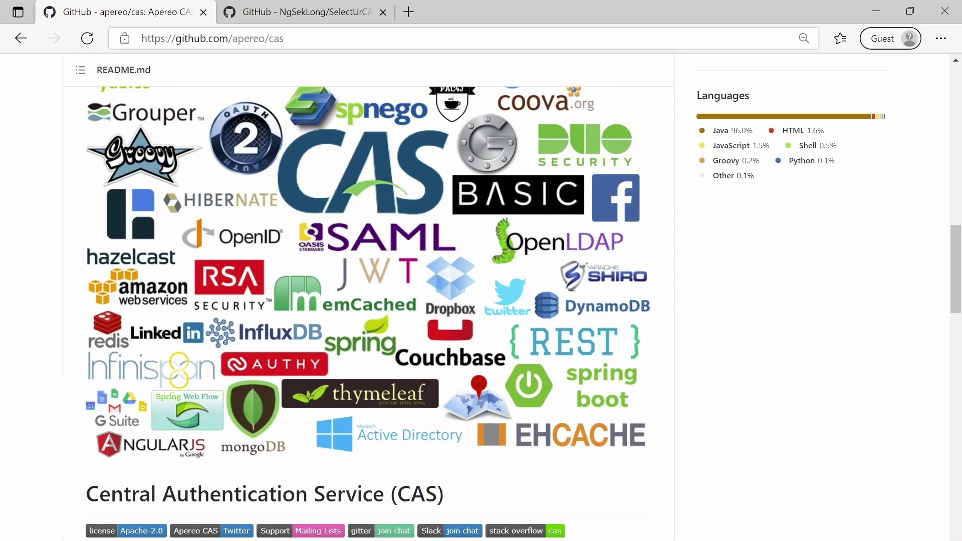
left_click(344, 9)
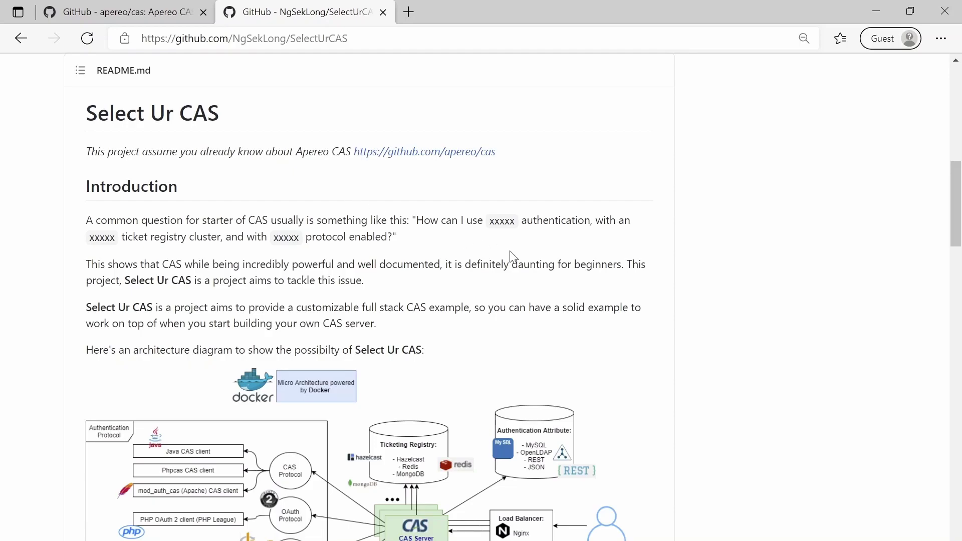
Scroll to the SelectUrCAS architecture diagram and snip the whole diagram to the clipboard.
scroll(516, 257, "down", 2)
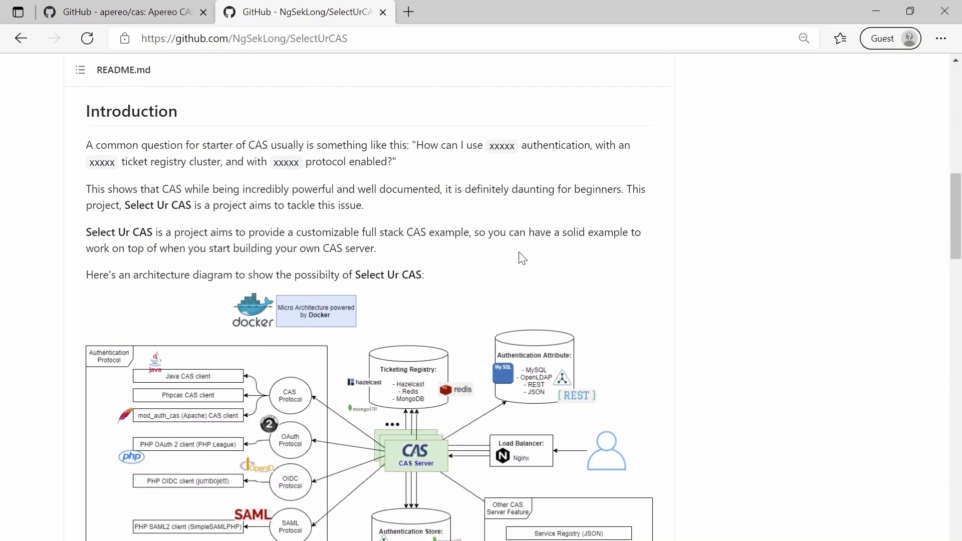
scroll(516, 260, "down", 2)
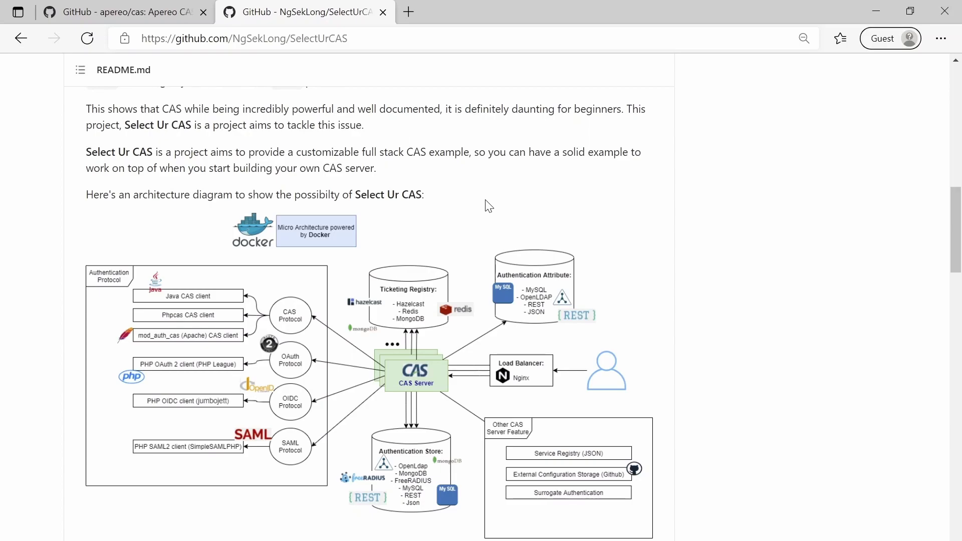
key("super+shift+s")
left_click_drag(55, 177, 694, 540)
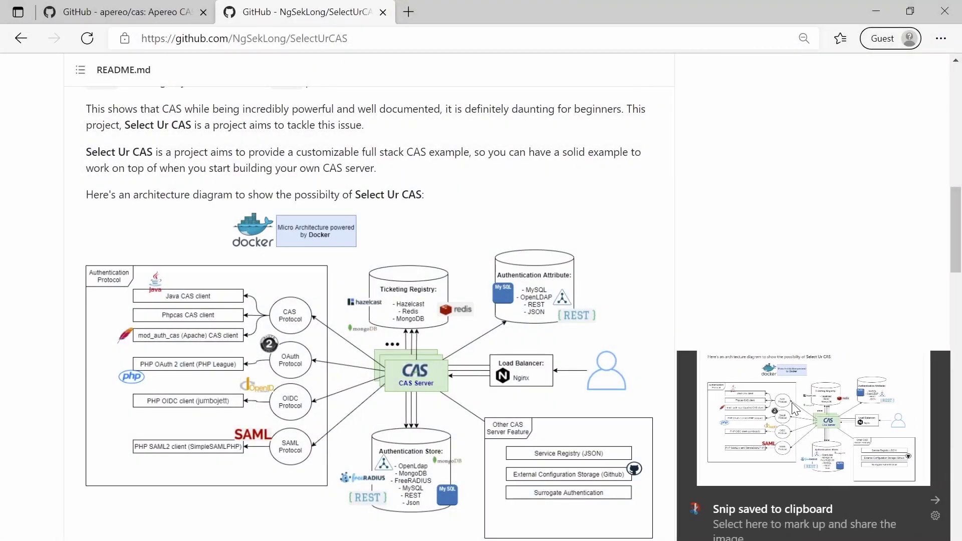
Open the snip maximised in Snip & Sketch and circle redis, OpenLdap and REST in red.
left_click(802, 426)
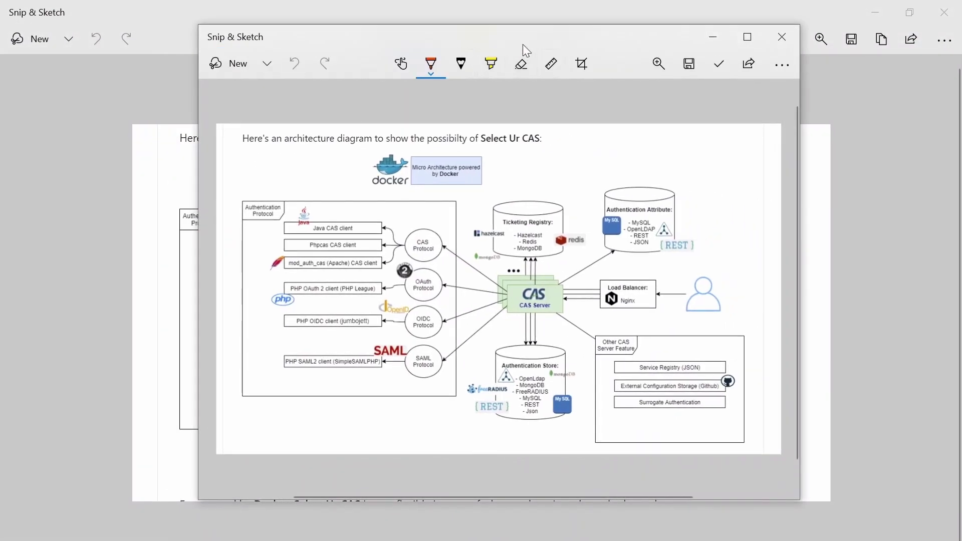
double_click(522, 43)
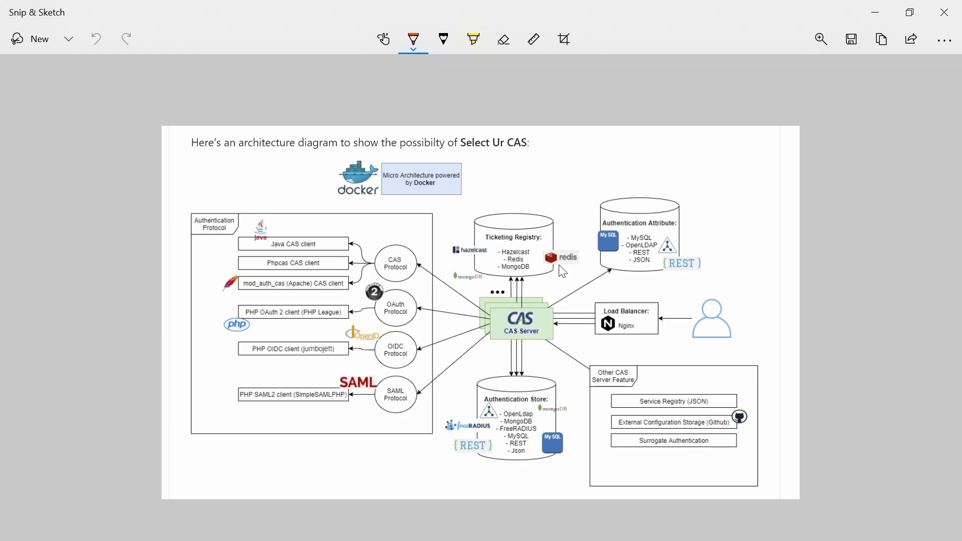
mouse_move(556, 268)
left_mouse_down()
mouse_move(537, 250)
mouse_move(581, 248)
mouse_move(549, 269)
left_mouse_up()
mouse_move(526, 420)
left_mouse_down()
mouse_move(501, 418)
mouse_move(538, 409)
mouse_move(529, 415)
left_mouse_up()
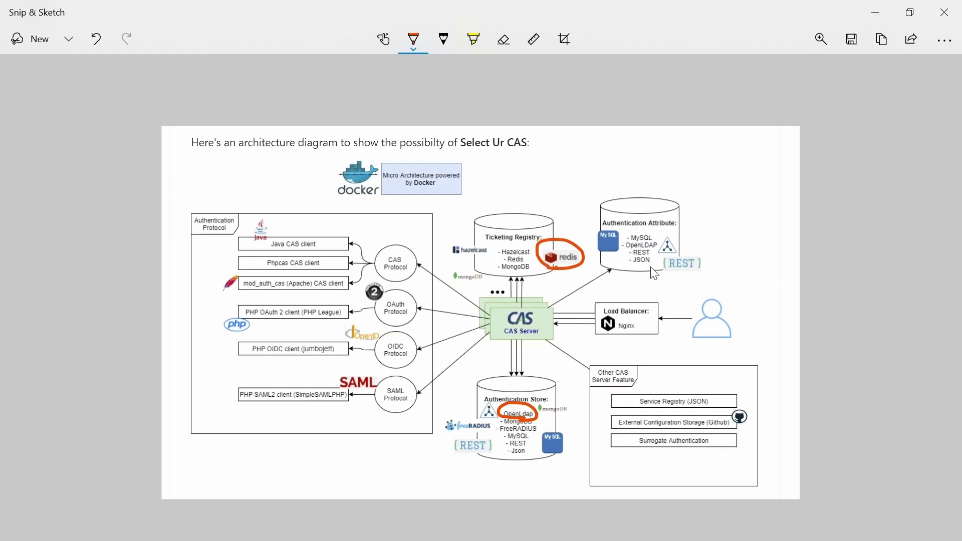
mouse_move(645, 266)
left_mouse_down()
mouse_move(616, 253)
mouse_move(660, 251)
mouse_move(640, 268)
left_mouse_up()
Tick the CAS, OAuth, OIDC and SAML protocols and the Java CAS, PHP OIDC and PHP SAML2 clients.
left_click_drag(401, 254, 419, 245)
left_click_drag(408, 299, 421, 291)
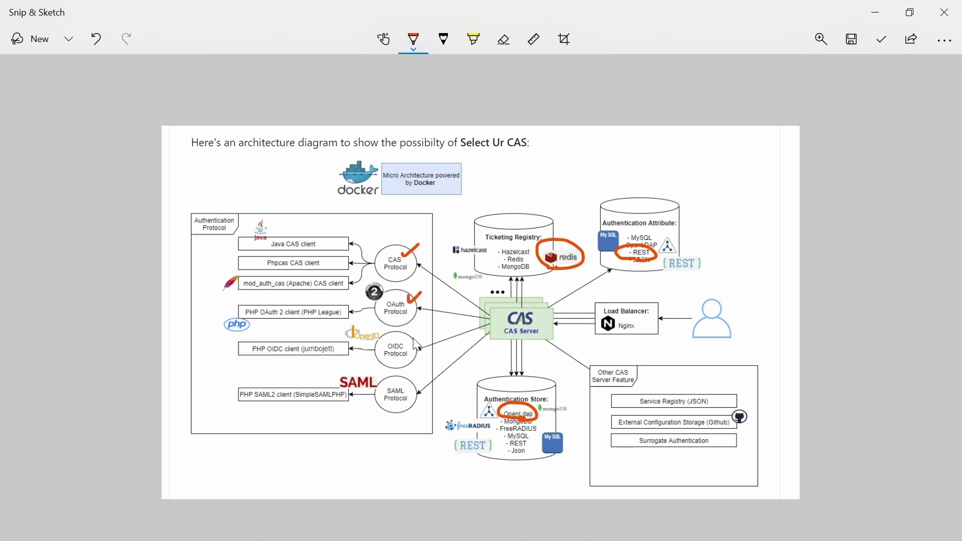
left_click_drag(407, 342, 429, 331)
left_click_drag(410, 384, 425, 374)
left_click_drag(225, 242, 243, 234)
left_click_drag(216, 346, 237, 338)
mouse_move(216, 383)
left_mouse_down()
mouse_move(217, 399)
mouse_move(244, 379)
left_mouse_up()
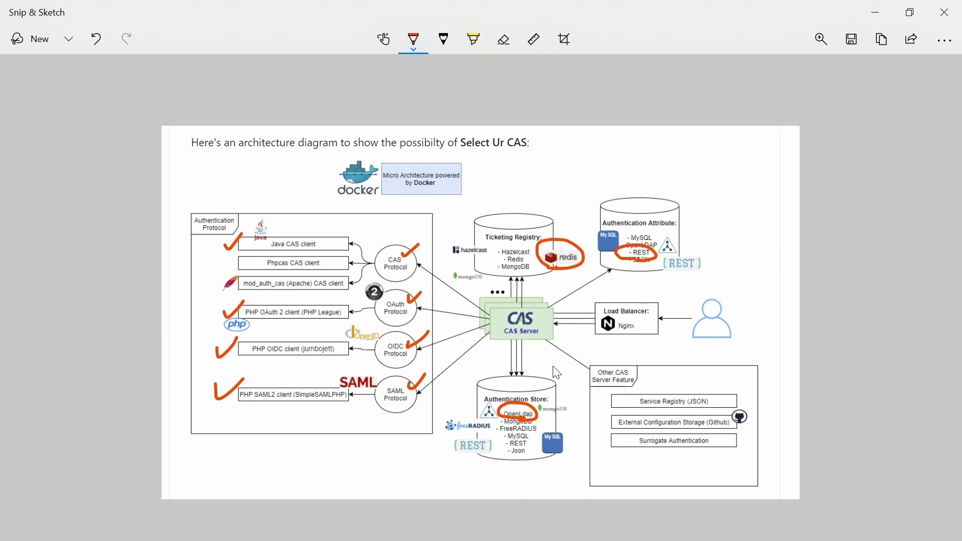
Switch to the Ubuntu VM showing VS Code with the SelectUrCAS project and terminal.
key("alt+Tab")
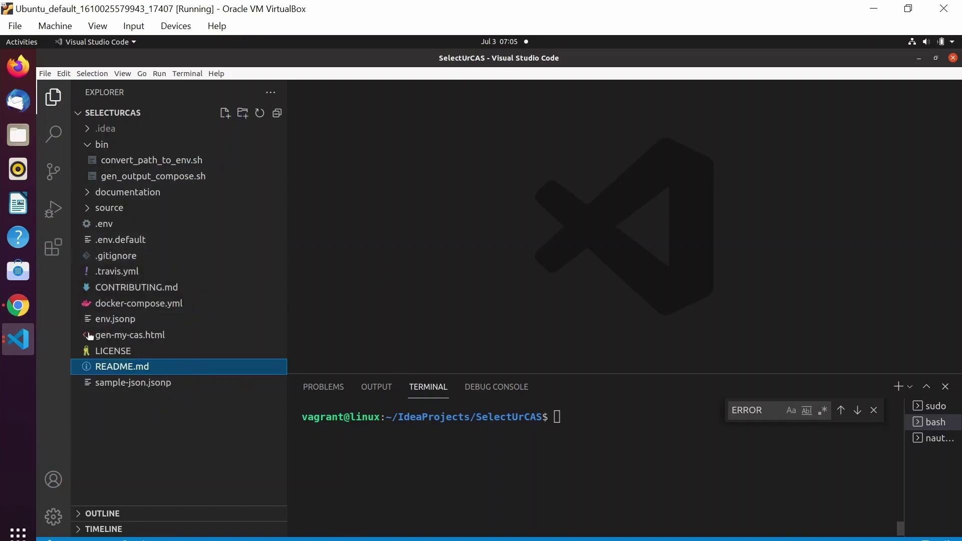
Bring Chrome forward on the gen-my-cas.html page and highlight its file name in the address.
left_click(19, 306)
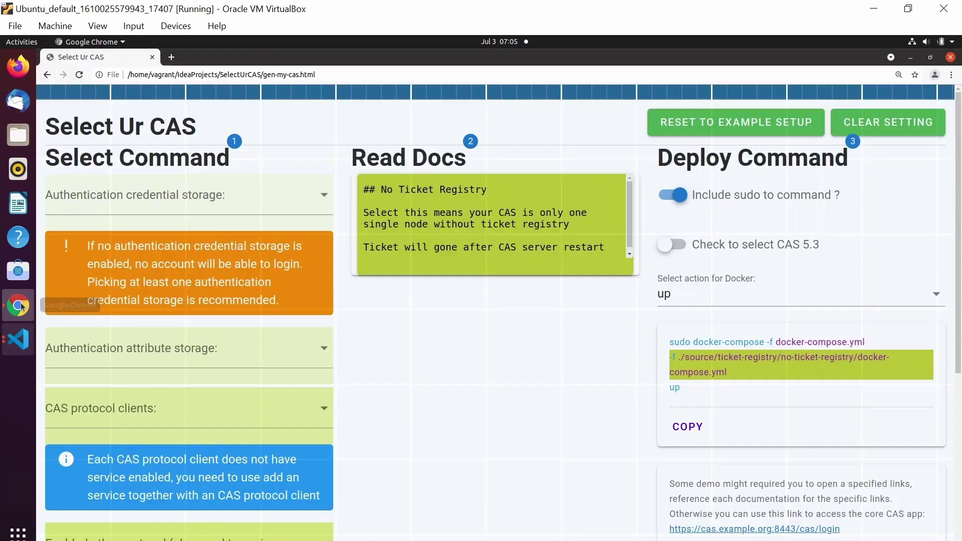
left_click(280, 74)
left_click(282, 74)
left_click_drag(281, 75, 342, 78)
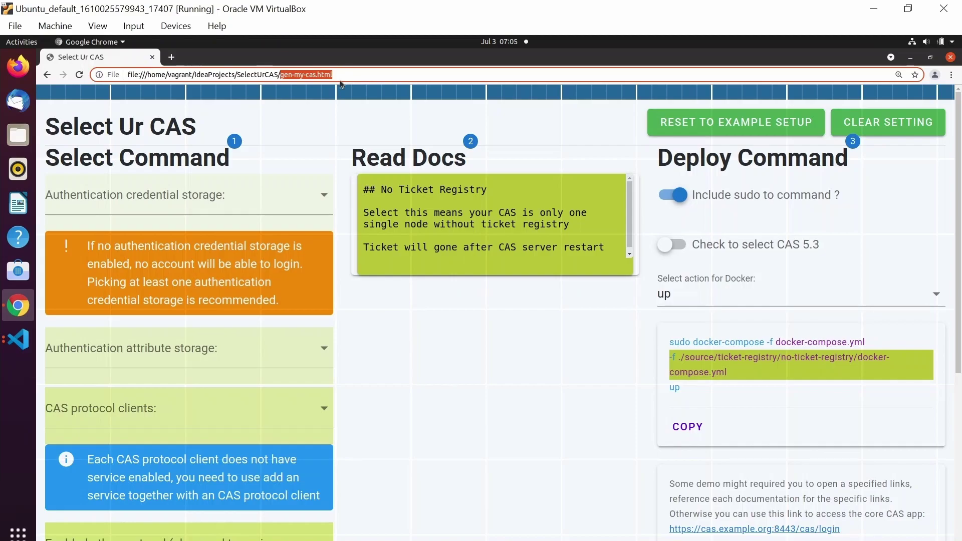
left_click(572, 263)
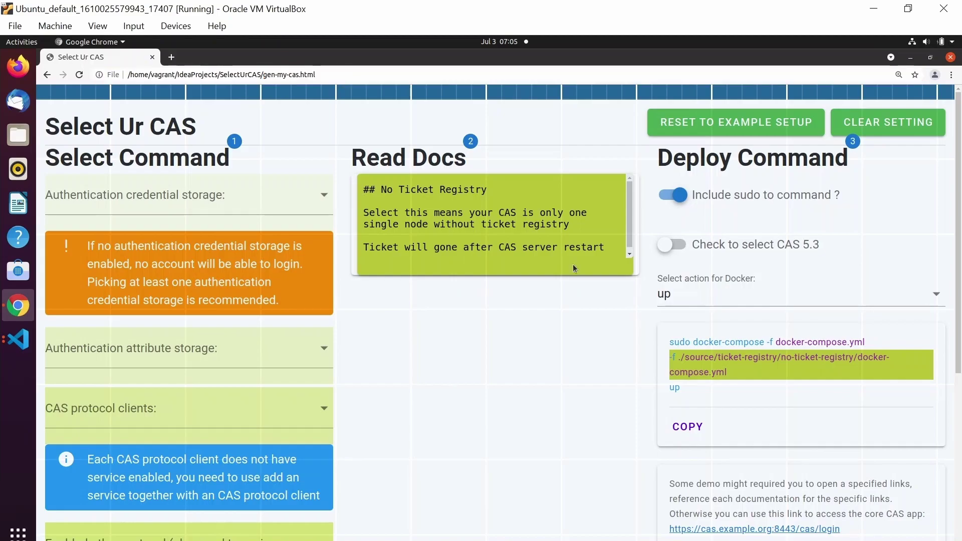
Close the duplicate Snip & Sketch window, keeping the annotated diagram.
left_click(571, 539)
left_click(582, 494)
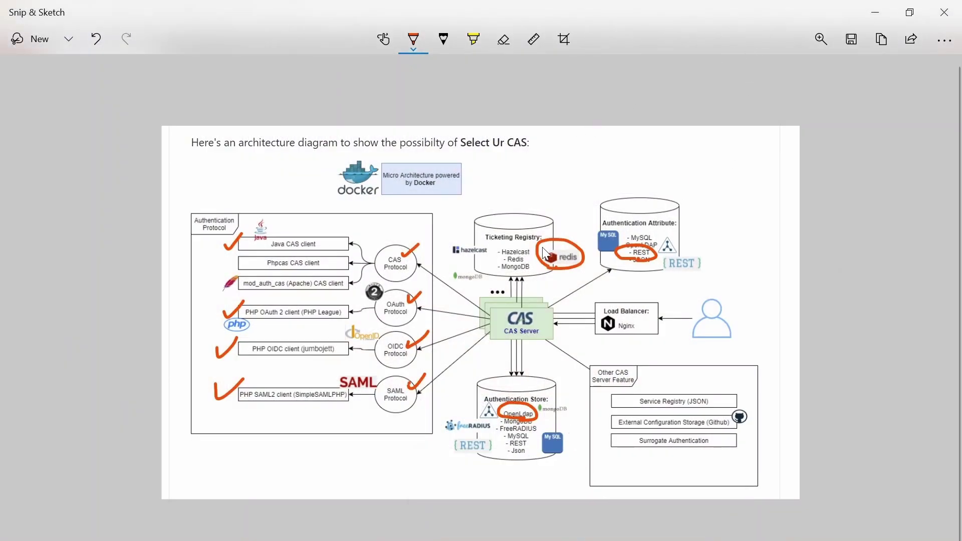
left_click(876, 12)
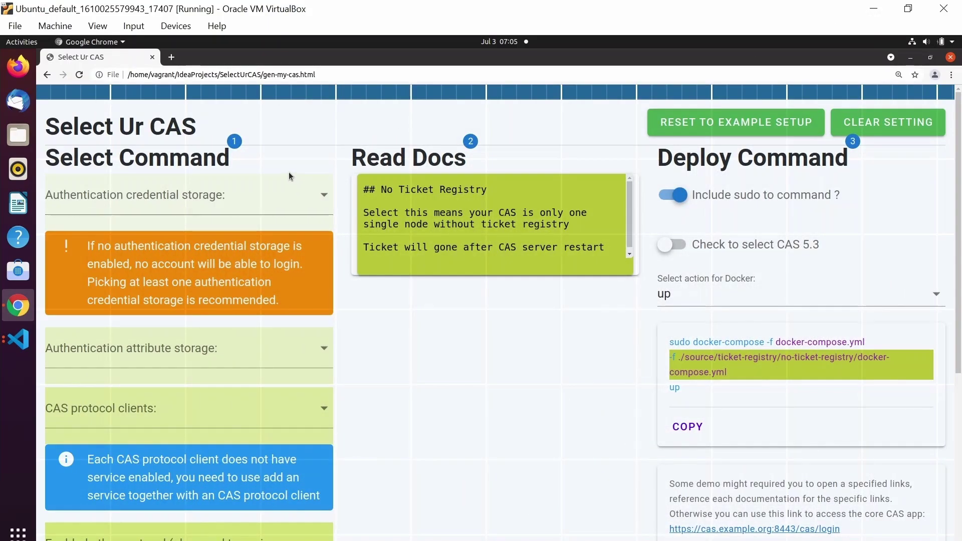
left_click(575, 540)
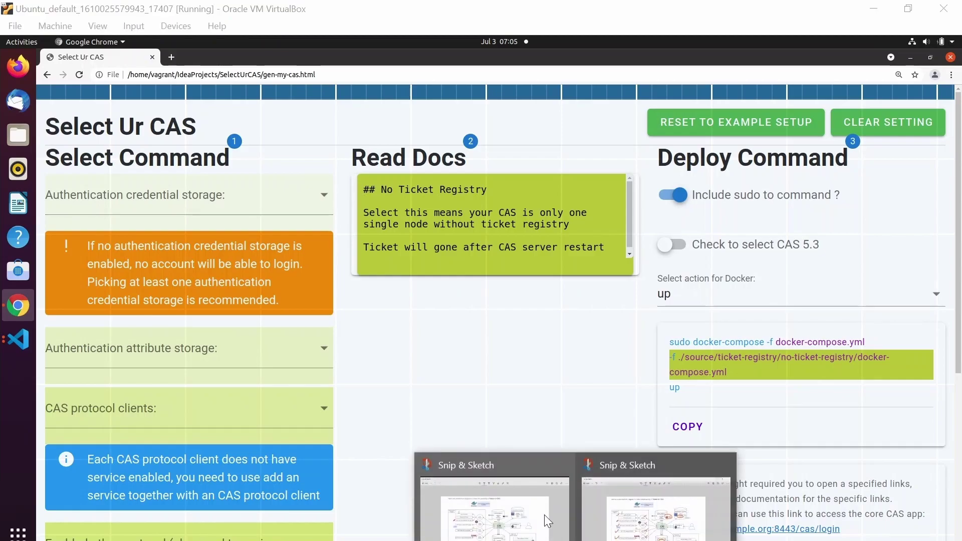
left_click(561, 465)
left_click(611, 501)
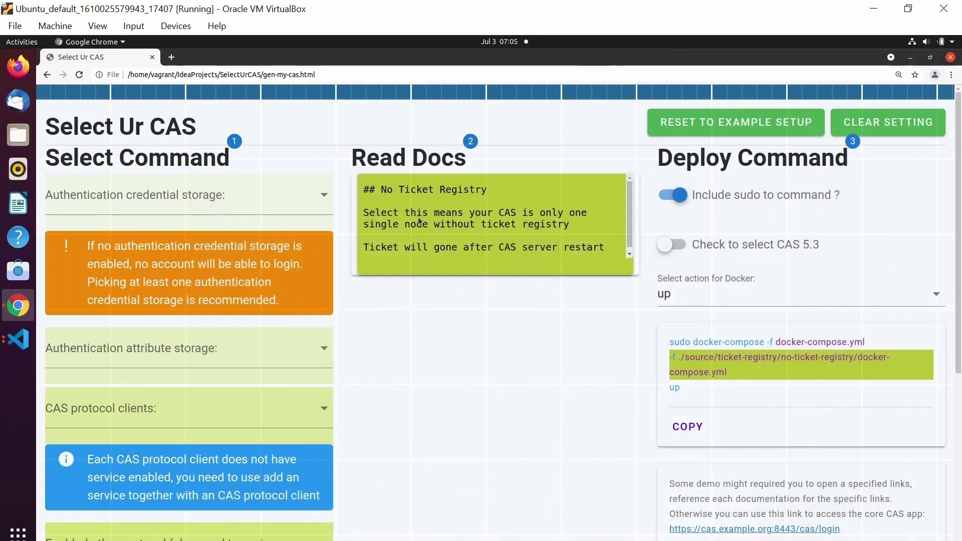
Choose Openldap as the authentication credential storage.
left_click(211, 196)
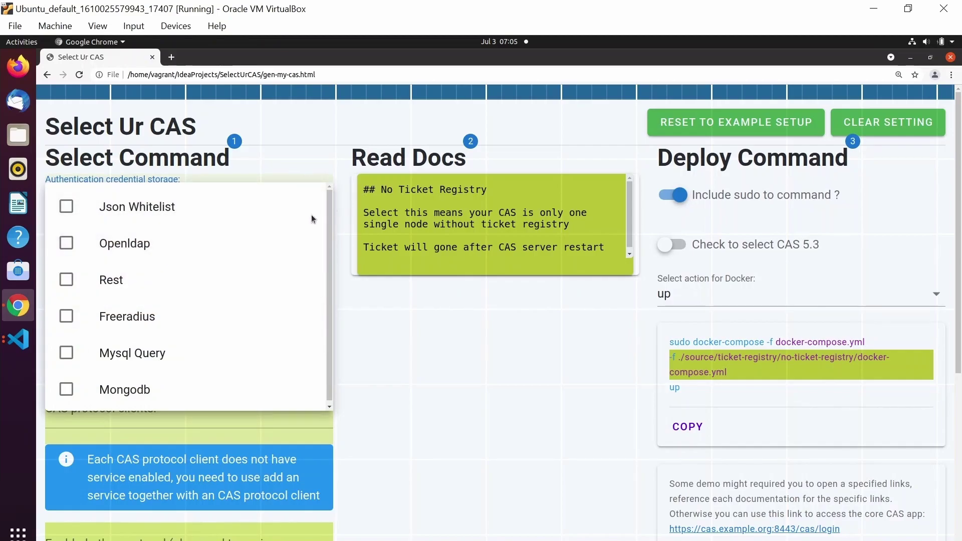
left_click(262, 238)
left_click(343, 232)
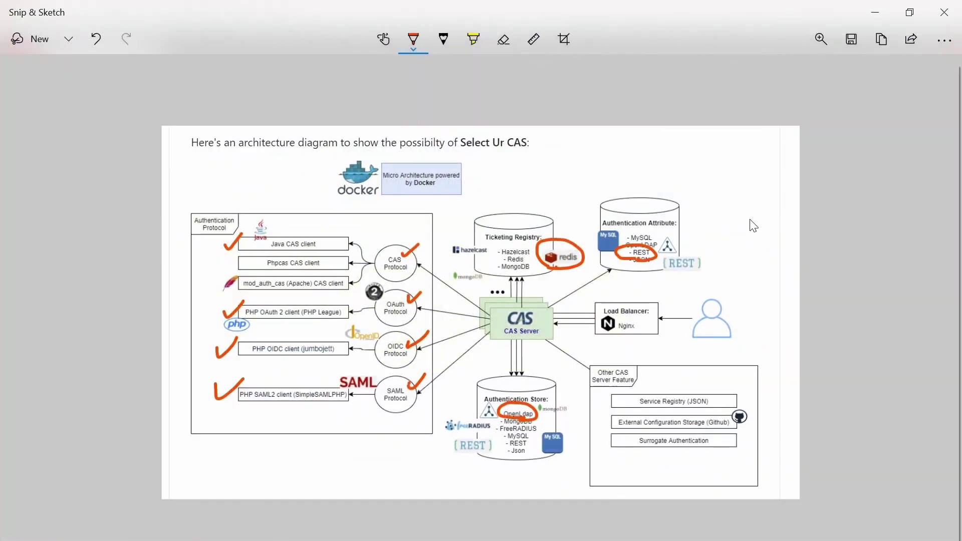
Choose Rest as the authentication attribute storage.
mouse_move(750, 219)
left_mouse_down()
mouse_move(707, 246)
mouse_move(726, 244)
left_mouse_up()
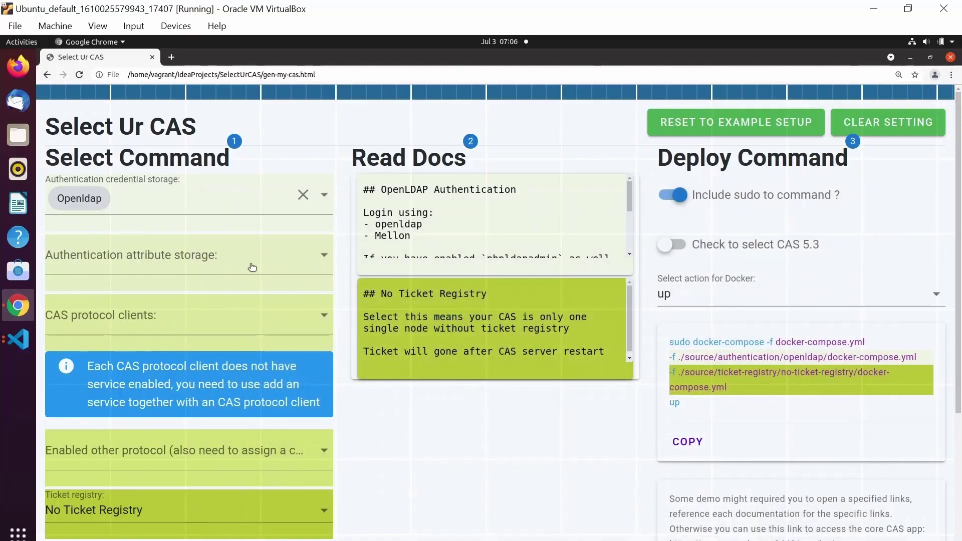
left_click(251, 266)
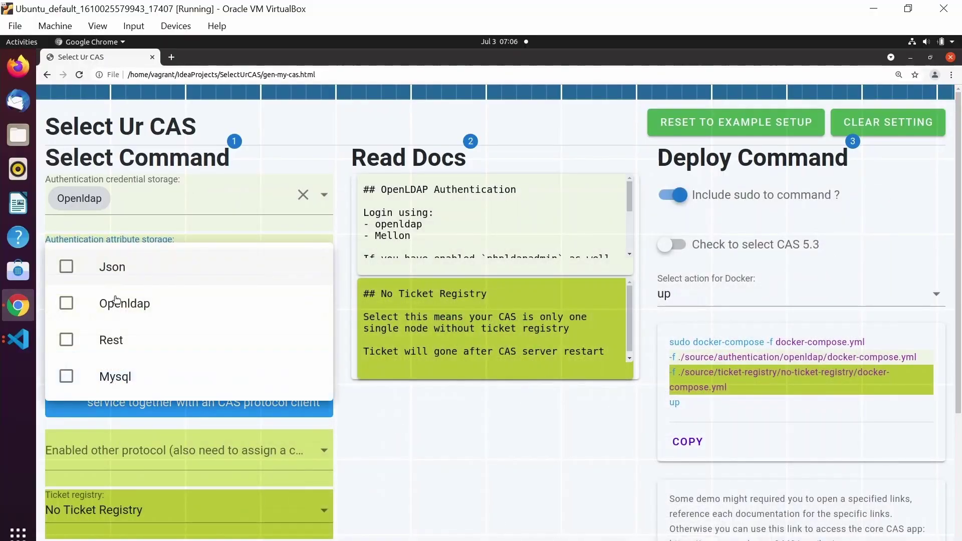
left_click(136, 341)
left_click(346, 302)
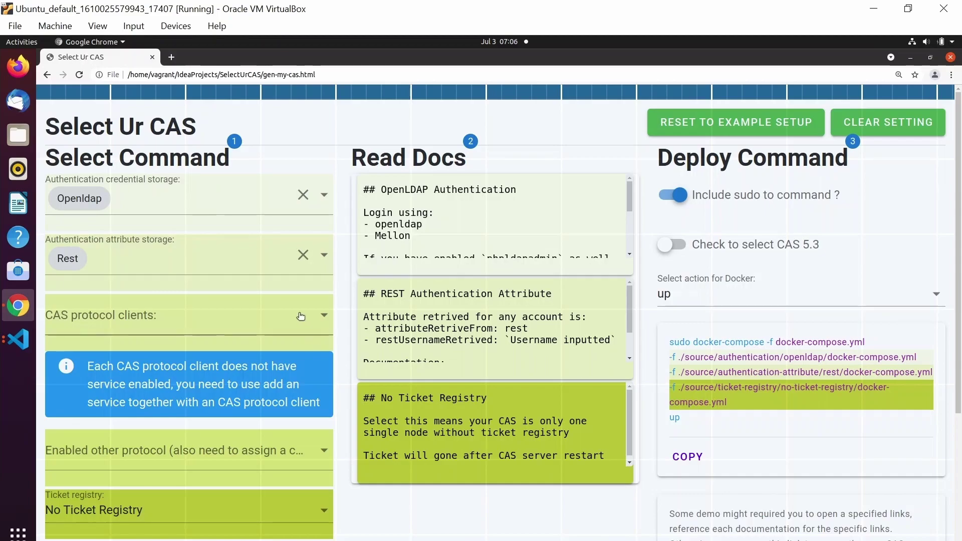
Add the Java Cas Client under CAS protocol clients.
left_click(188, 332)
left_click(146, 400)
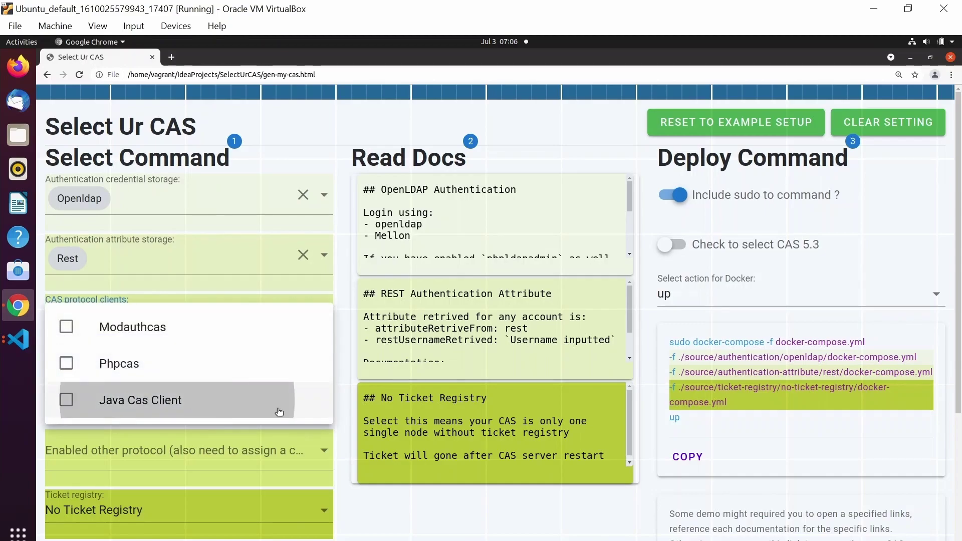
left_click(353, 383)
Enable the Oidc, Oauth2 and Saml2 protocols.
scroll(350, 385, "down", 3)
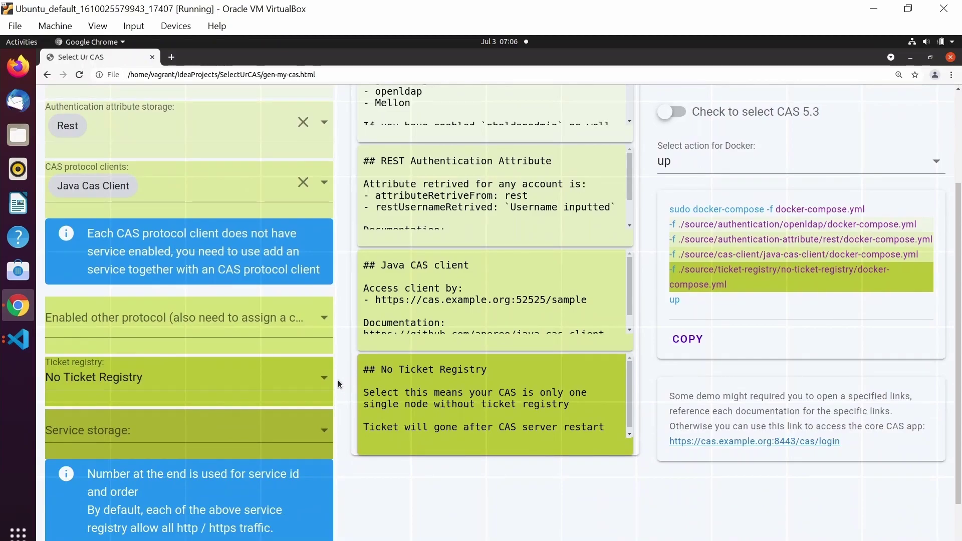
left_click(287, 316)
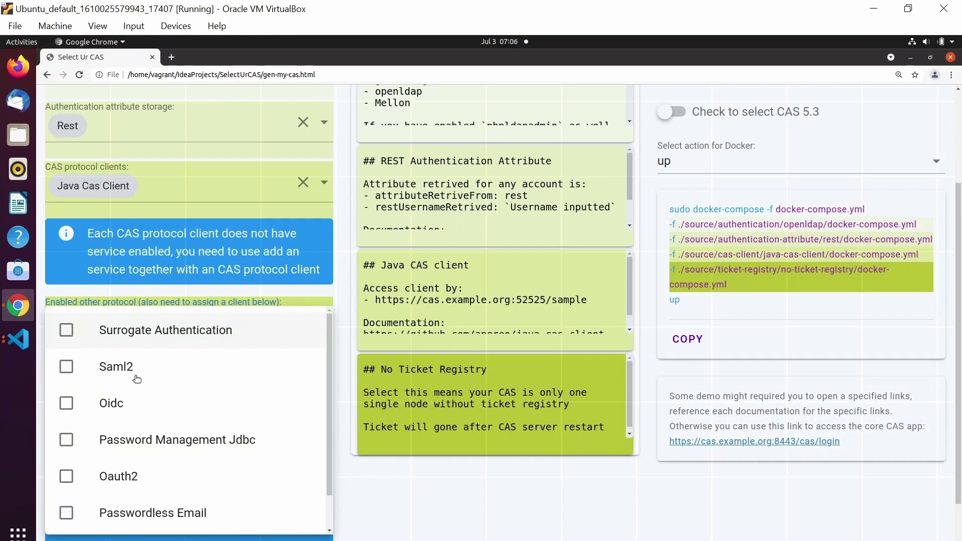
left_click(133, 405)
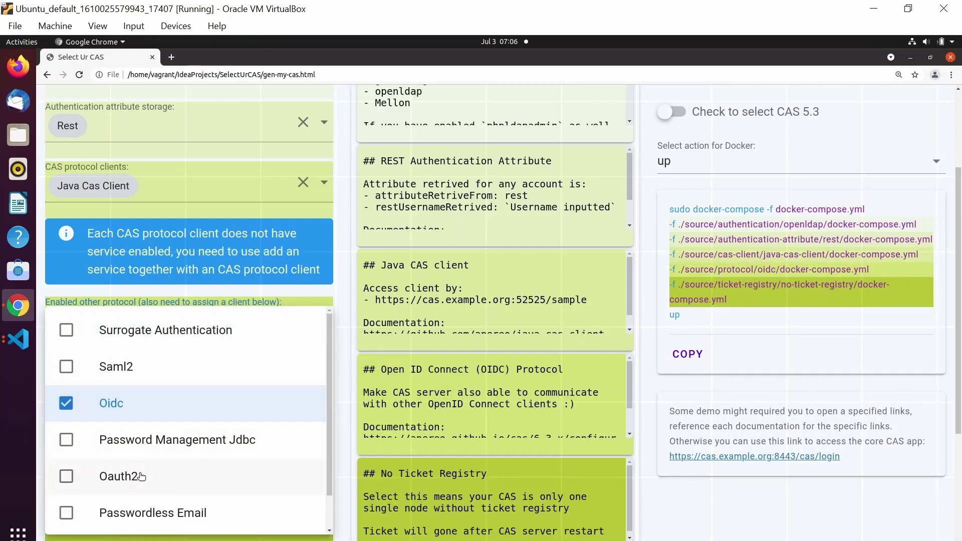
left_click(141, 476)
left_click(176, 368)
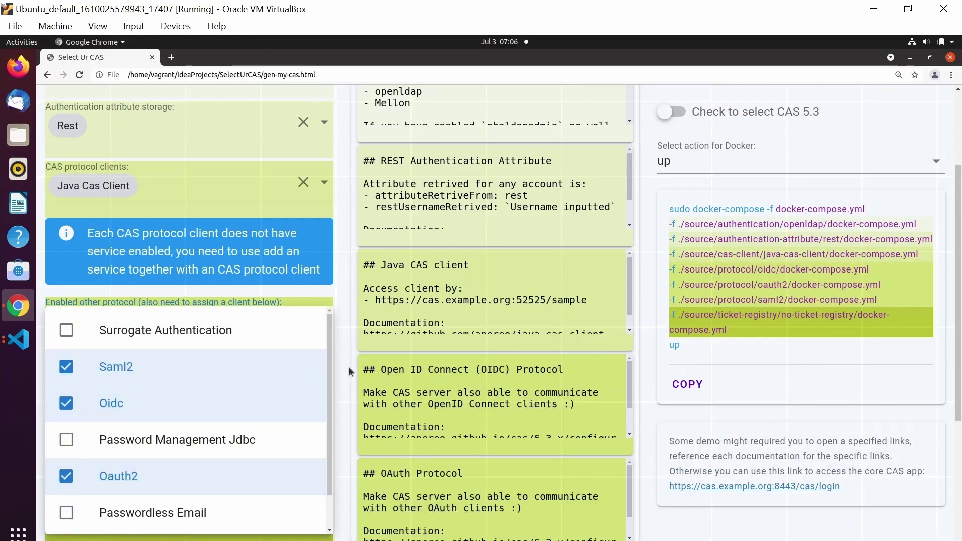
left_click(349, 368)
Add the Saml2, Oauth2 and Oidc Php Clients under other protocol clients.
scroll(347, 368, "down", 1)
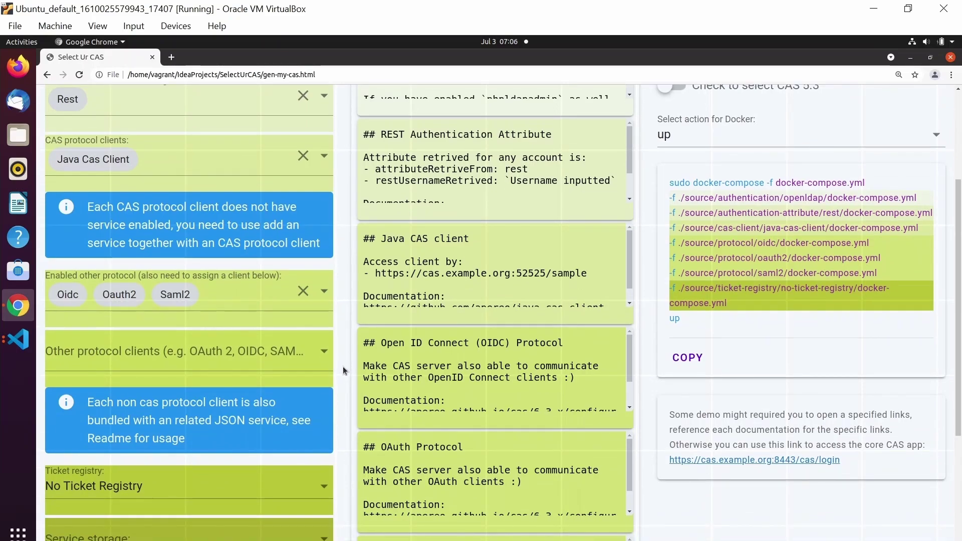
left_click(299, 356)
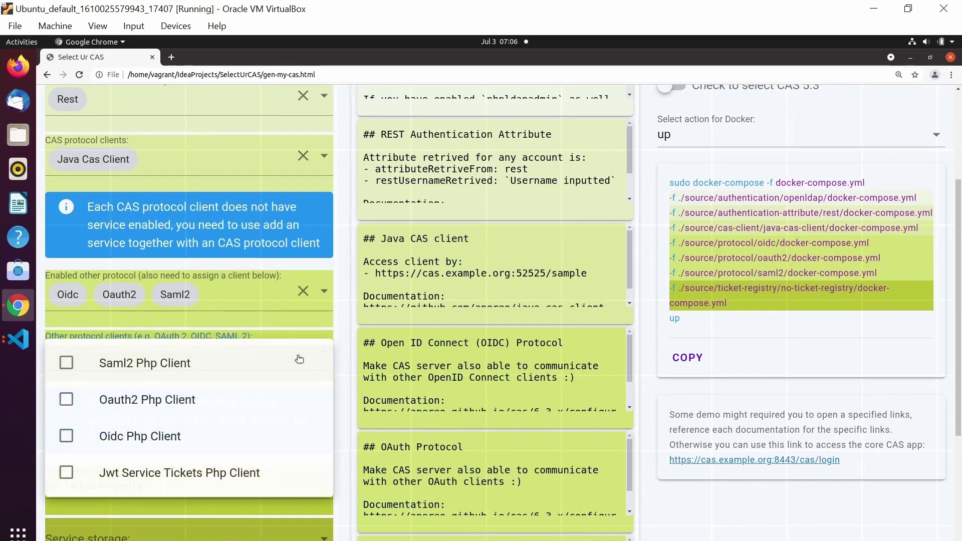
left_click(151, 367)
left_click(149, 407)
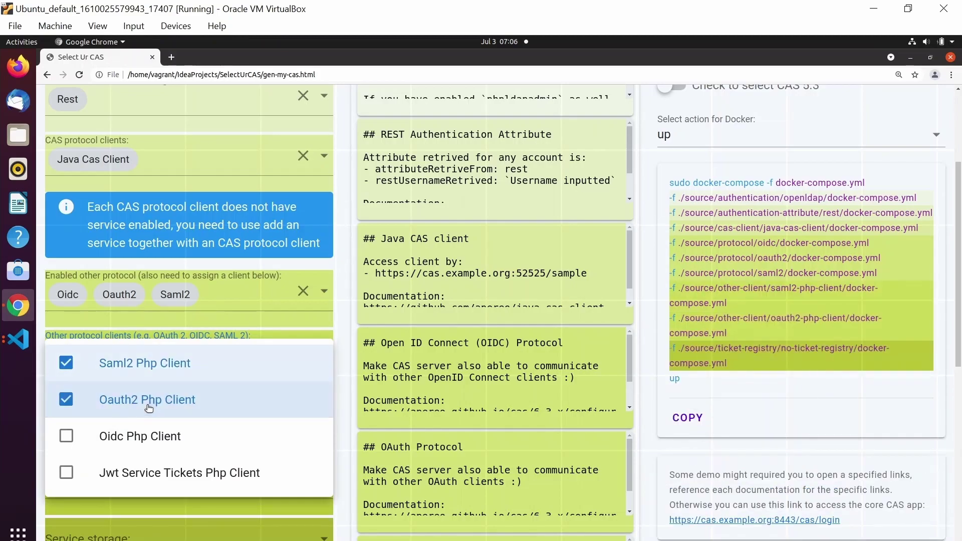
left_click(136, 436)
left_click(343, 400)
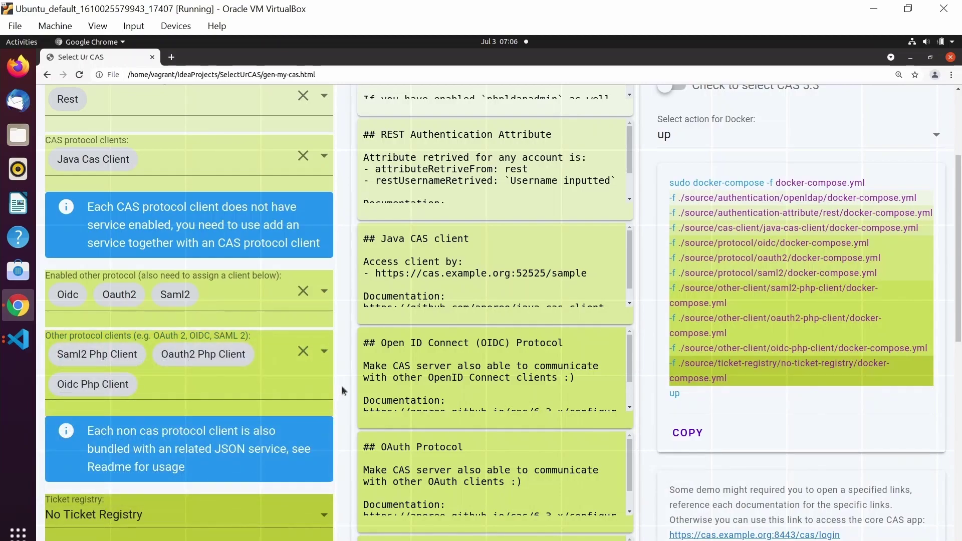
scroll(342, 387, "down", 3)
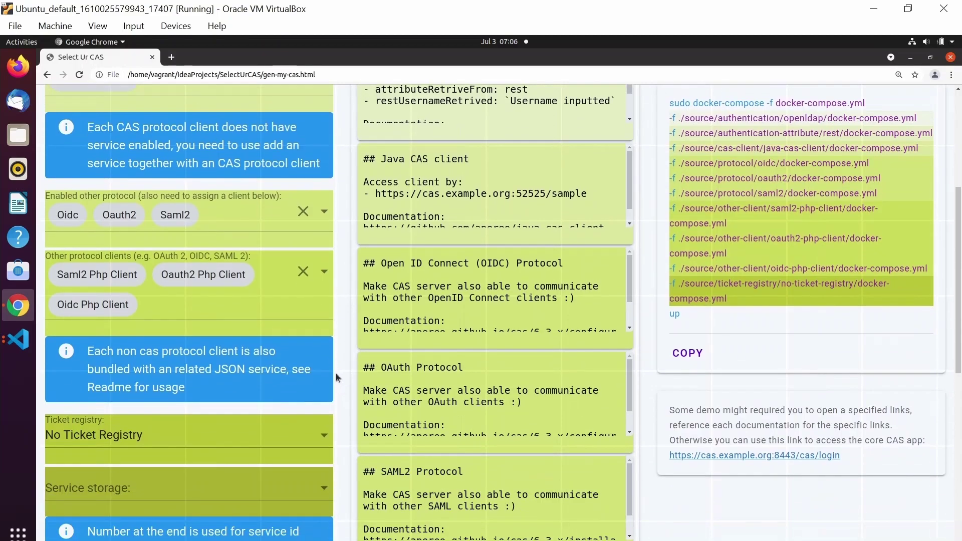
Check the annotated diagram, then set the ticket registry to Redis, adding nginx and cas_server=2.
scroll(355, 419, "down", 1)
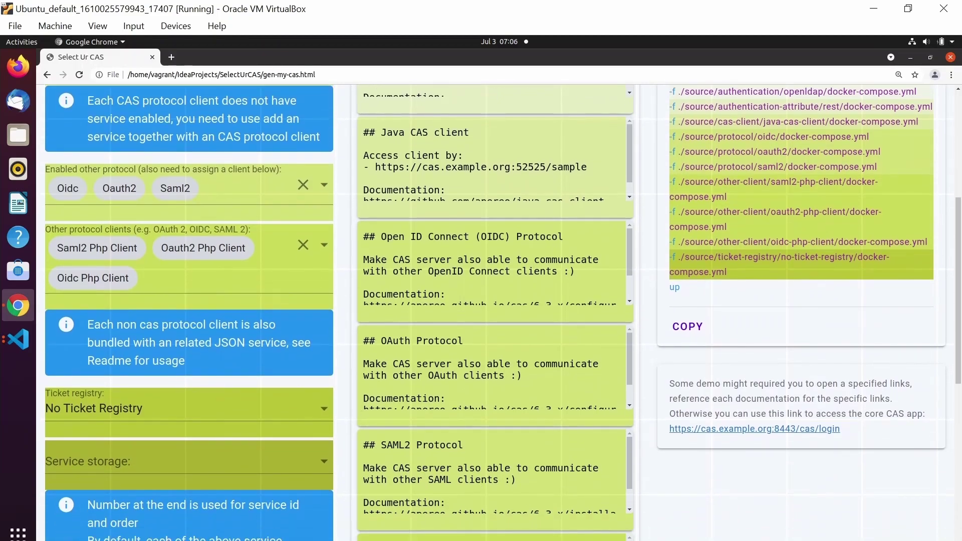
key("alt+Tab")
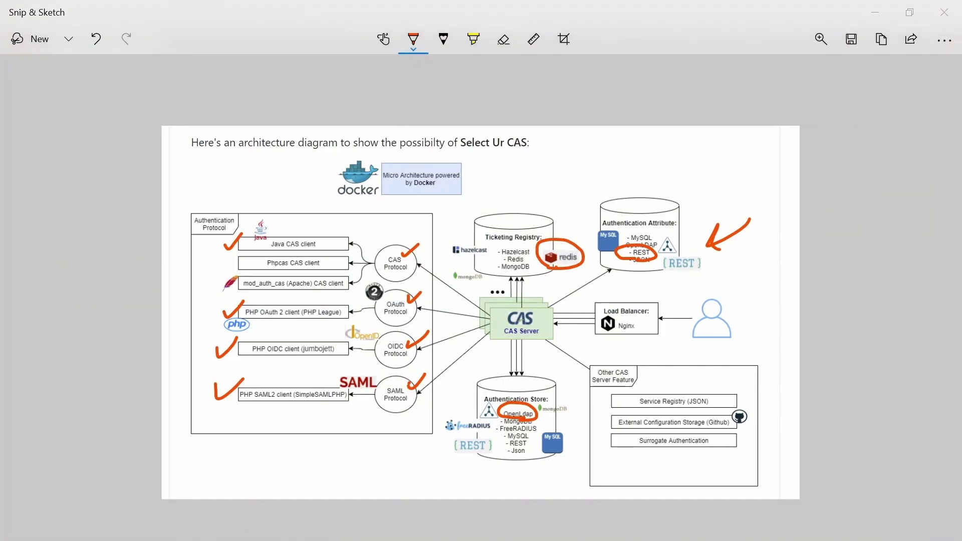
key("alt+Tab")
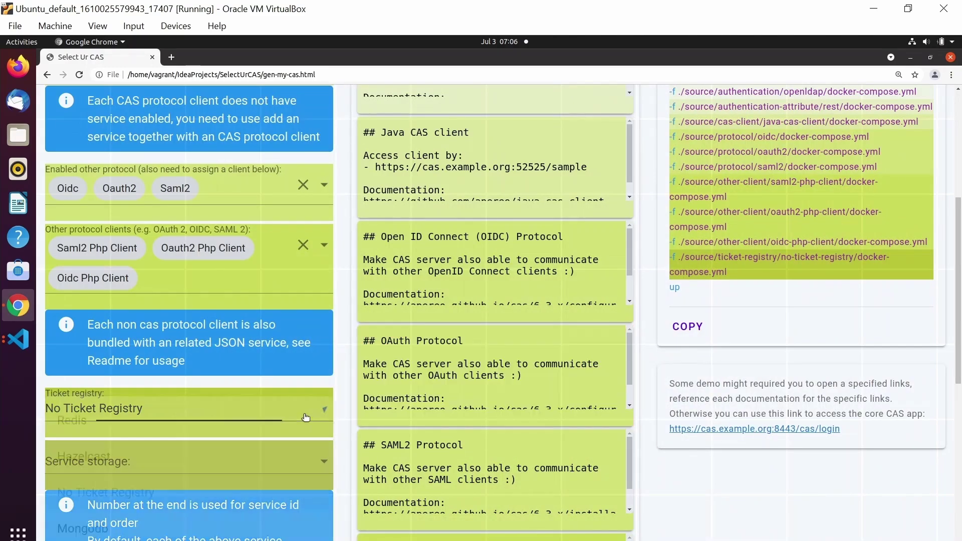
left_click(305, 417)
left_click(271, 418)
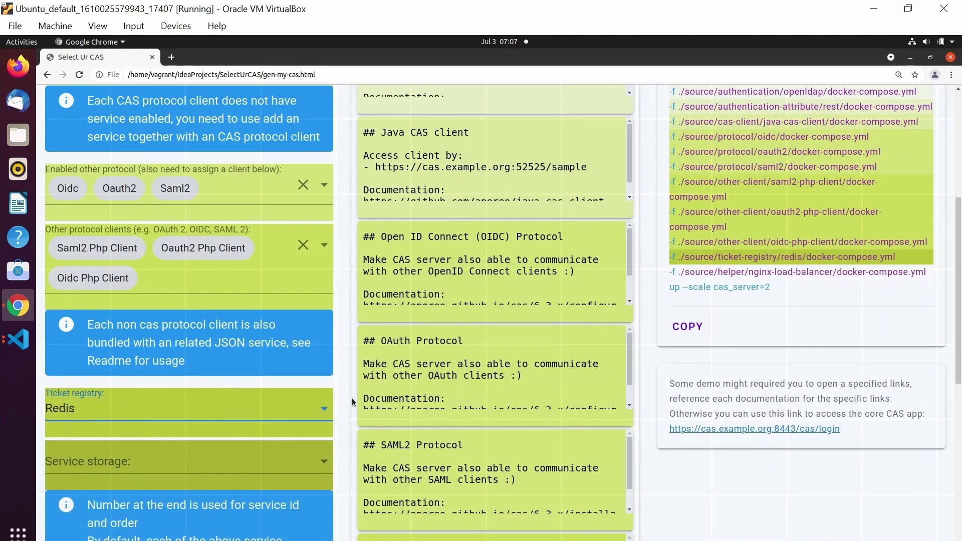
scroll(340, 402, "down", 5)
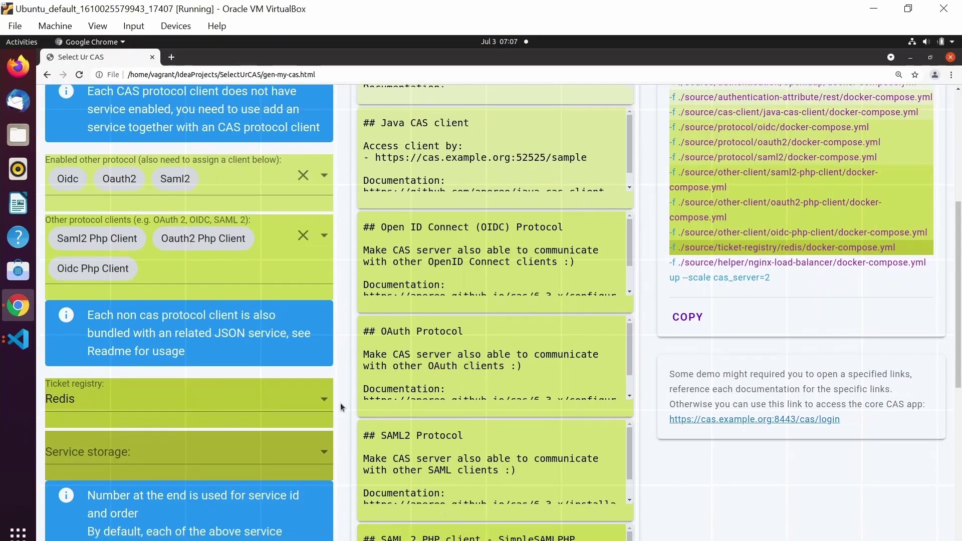
scroll(338, 406, "up", 3)
scroll(338, 411, "up", 8)
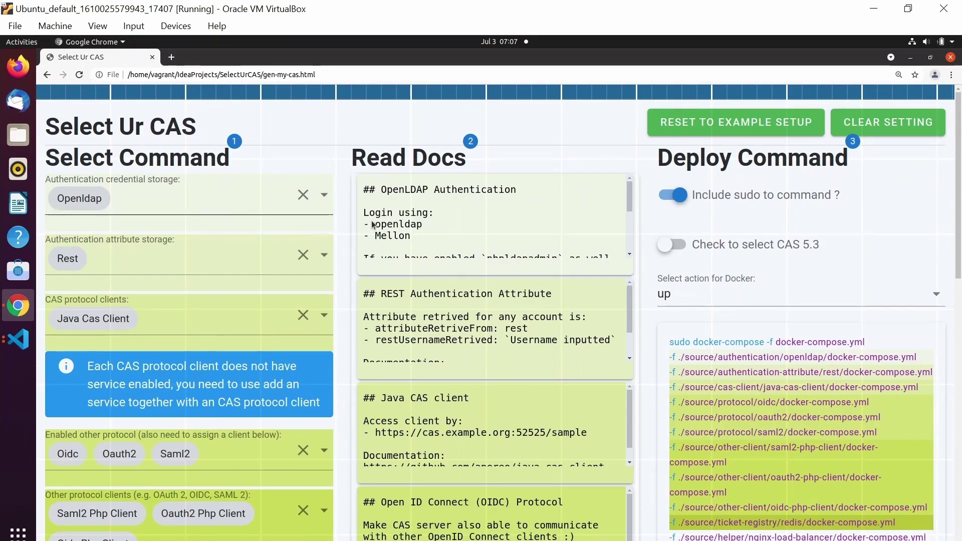
Scroll through the OpenLDAP docs and highlight the demo login username and password.
scroll(641, 235, "down", 1)
scroll(638, 243, "down", 9)
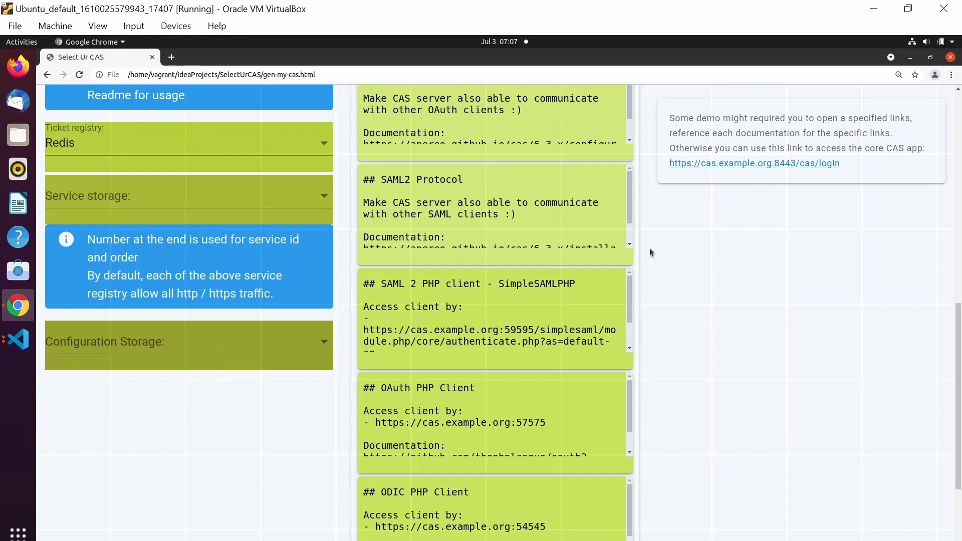
scroll(649, 248, "up", 10)
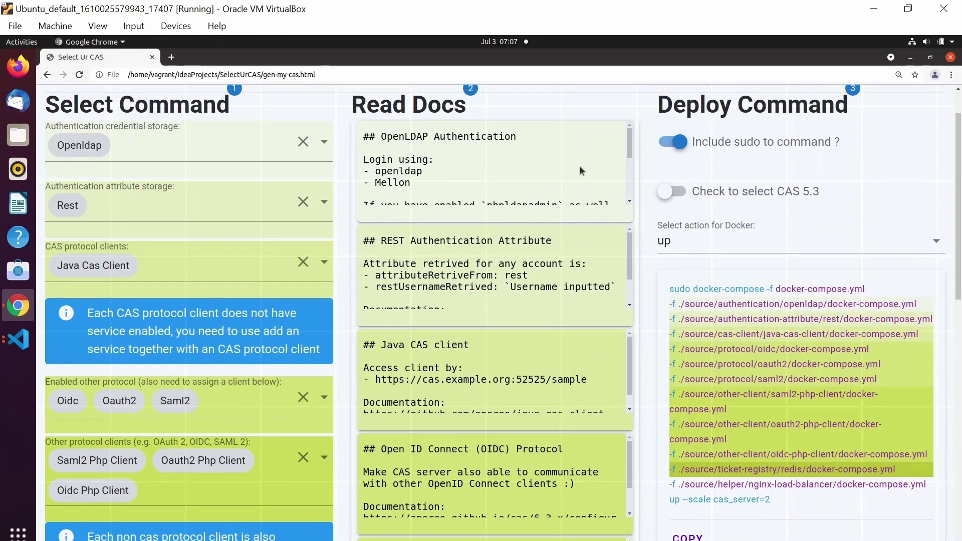
scroll(578, 167, "down", 2)
left_click_drag(629, 164, 632, 134)
double_click(416, 171)
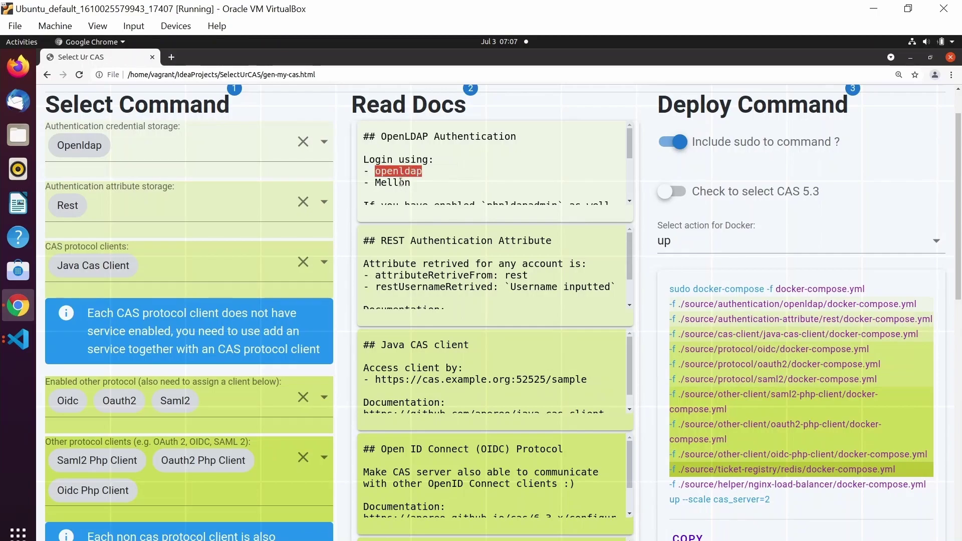
double_click(401, 182)
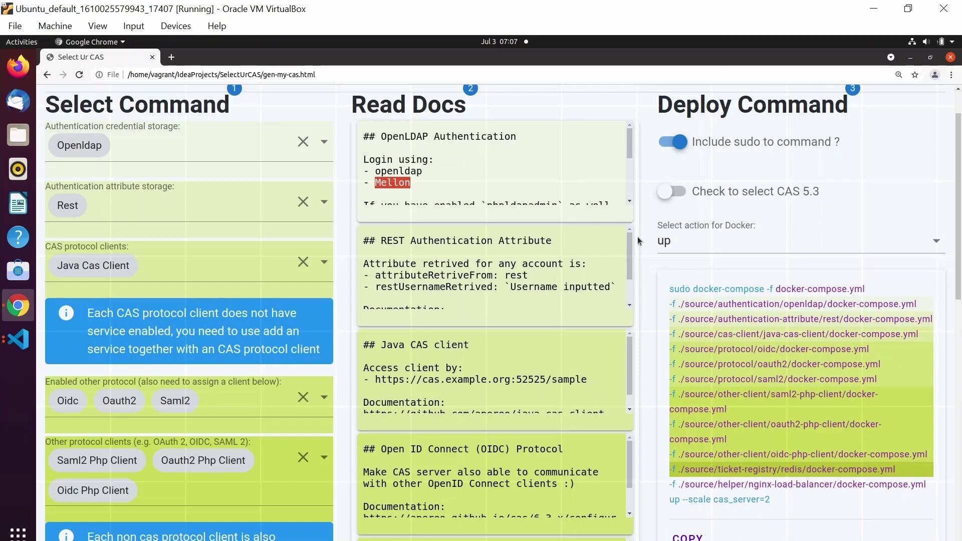
Copy the generated docker-compose deploy command and switch to Visual Studio Code.
scroll(641, 231, "up", 2)
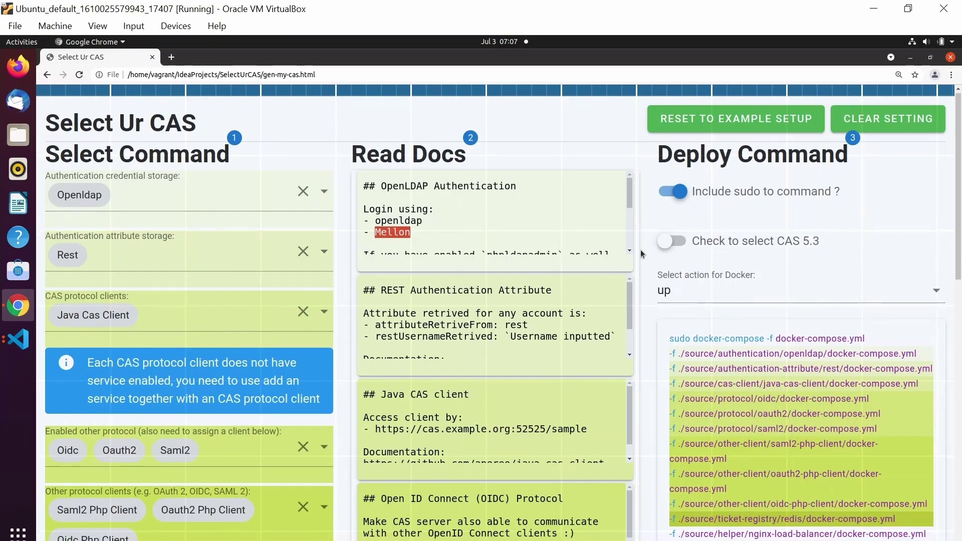
scroll(640, 249, "down", 6)
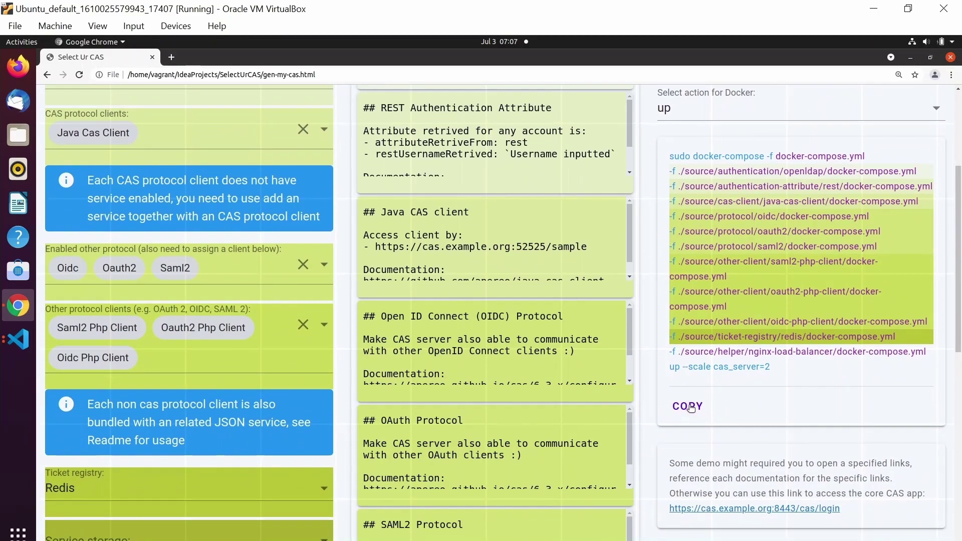
left_click(698, 406)
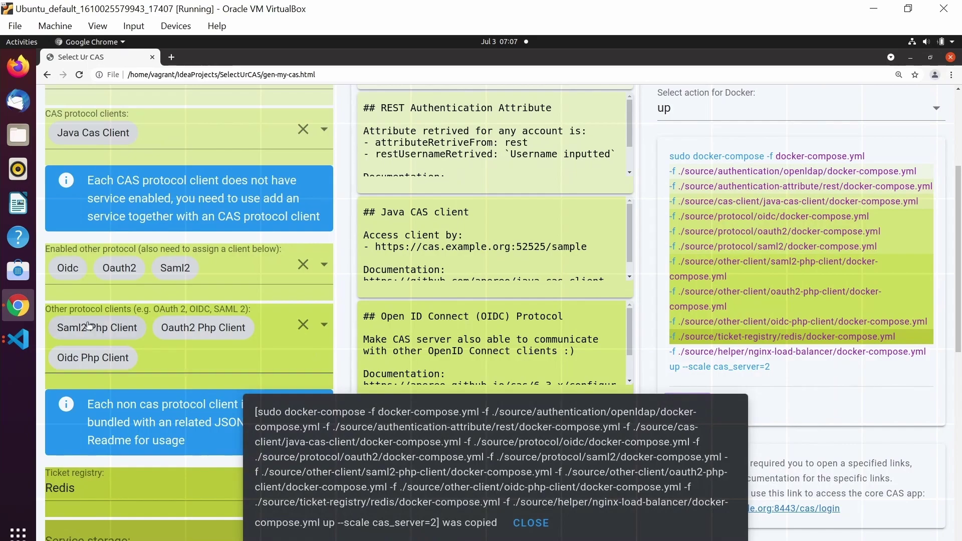
left_click(18, 339)
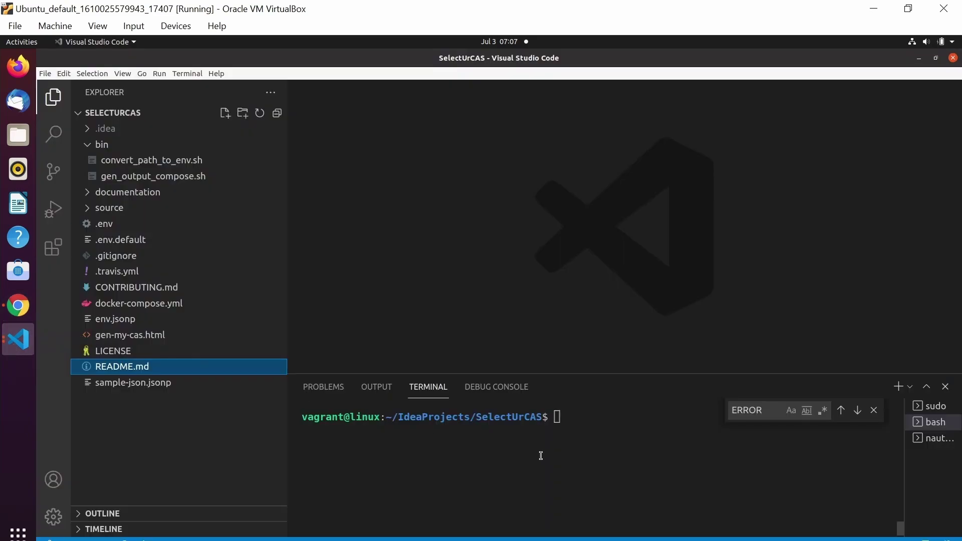
Cancel the pasted docker-compose command and show the running CAS server's log loading six services.
left_click(517, 439)
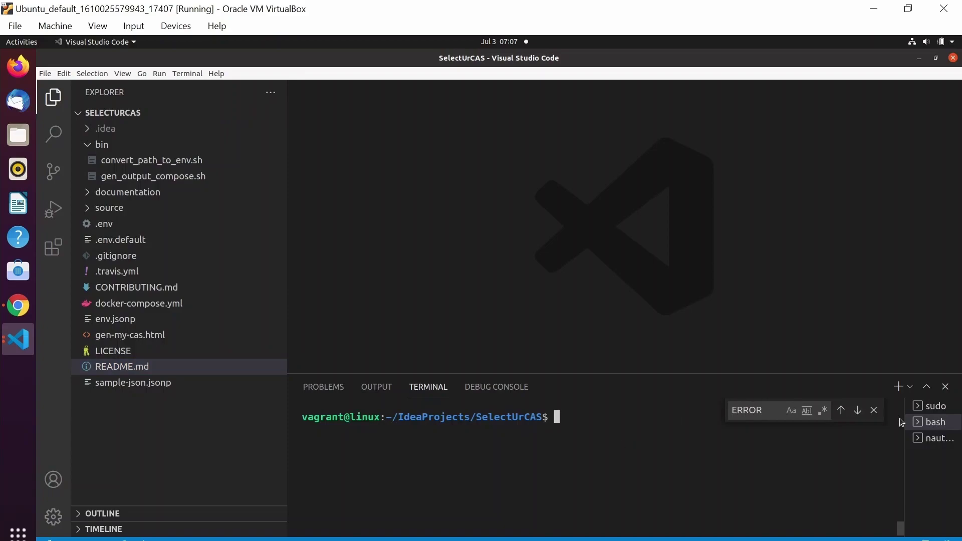
left_click(874, 409)
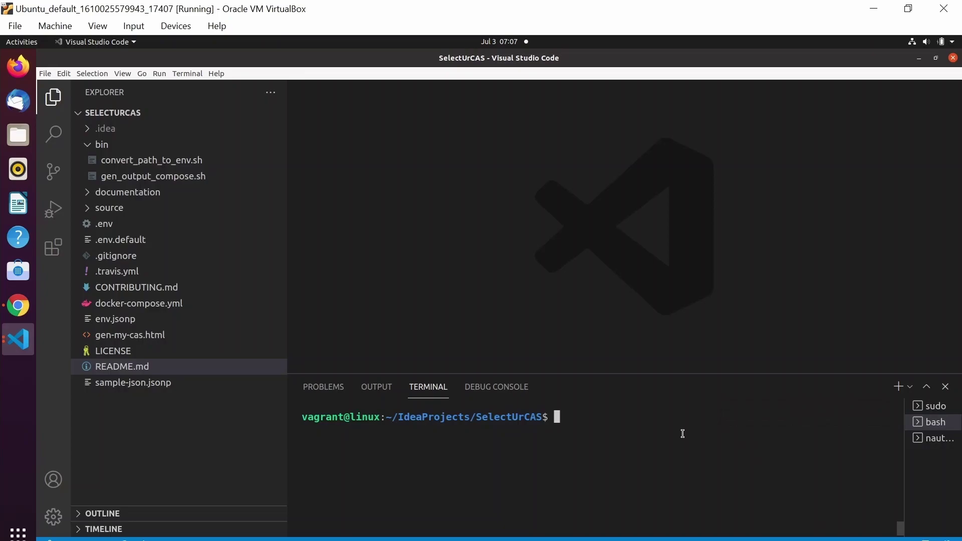
type("sudo docker-compose -f docker-compose.yml -f ./source/authentication/openldap/docker-compose.yml -f ./source/authentication-attribute/rest/docker-compose.yml -f ./source/cas-client/java-cas-client/docker-compose.yml -f ./source/protocol/oidc/docker-compose.yml -f ./source/protocol/oauth2/docker-compose.yml -f ./source/protocol/saml2/docker-compose.yml -f ./source/other-client/saml2-php-client/docker-compose.yml -f ./source/other-client/oauth2-php-client/docker-compose.yml -f ./source/other-client/oidc-php-client/docker-compose.yml -f ./source/ticket-registry/redis/docker-compose.yml -f ./source/helper/nginx-load-balancer/docker-compose.yml up --scale cas_server=2")
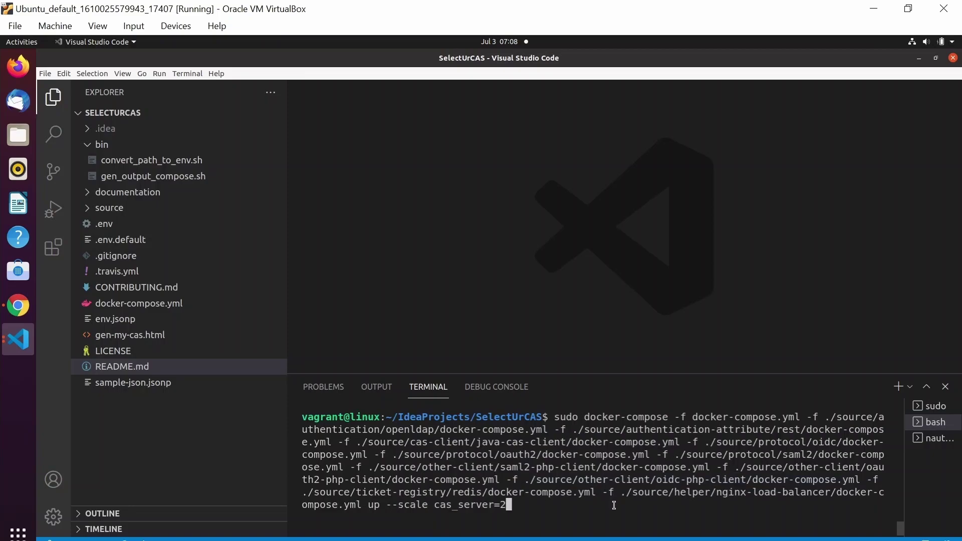
key("ctrl+c")
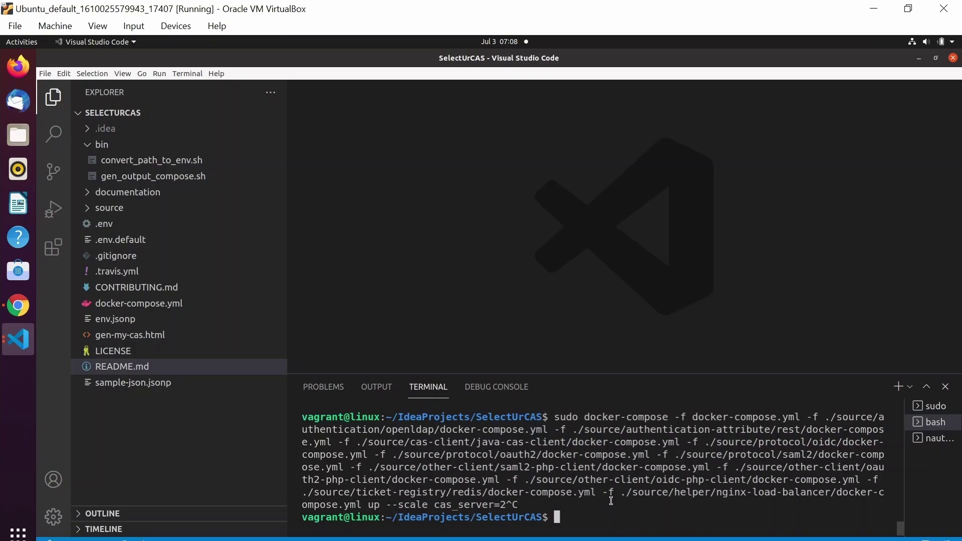
left_click(927, 406)
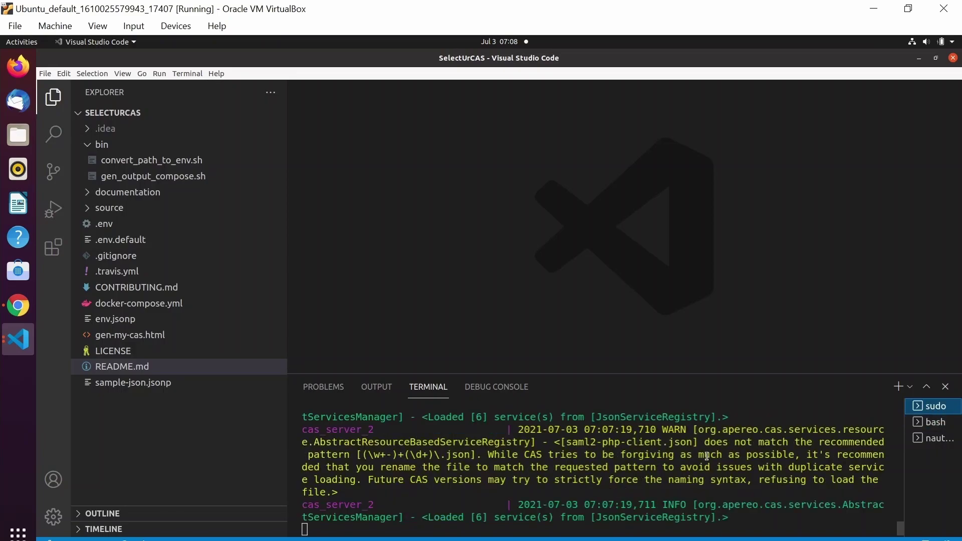
Return from the code editor to the Select Ur CAS page in Chrome.
left_click(26, 311)
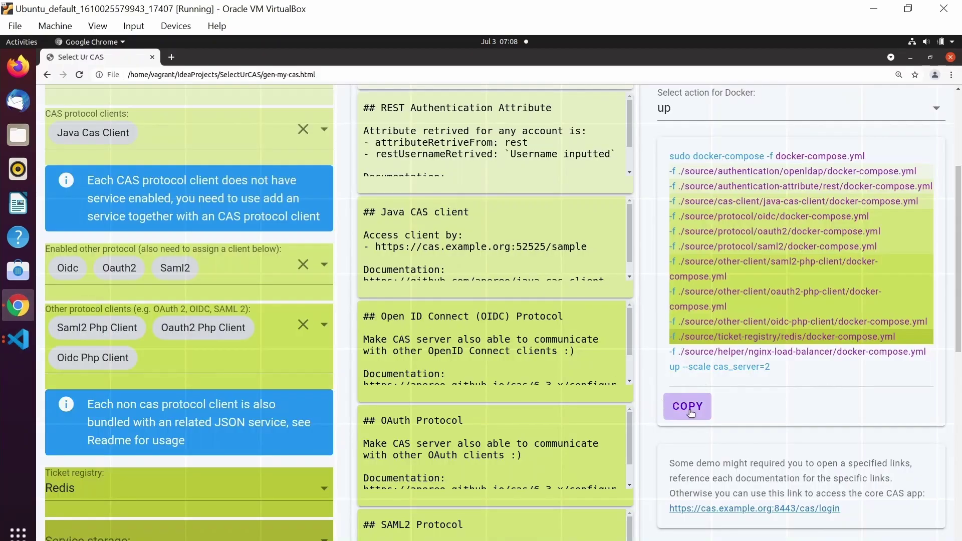
left_click(18, 339)
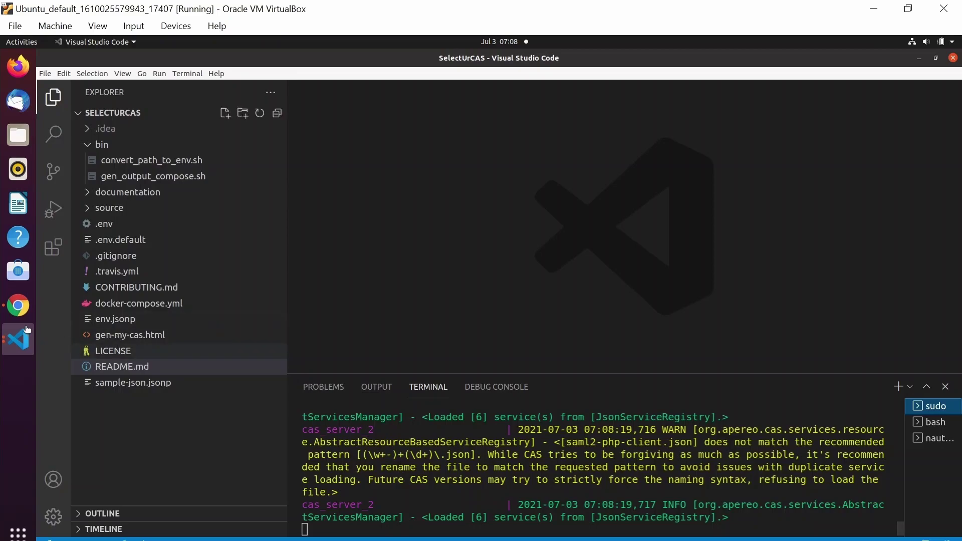
left_click(18, 305)
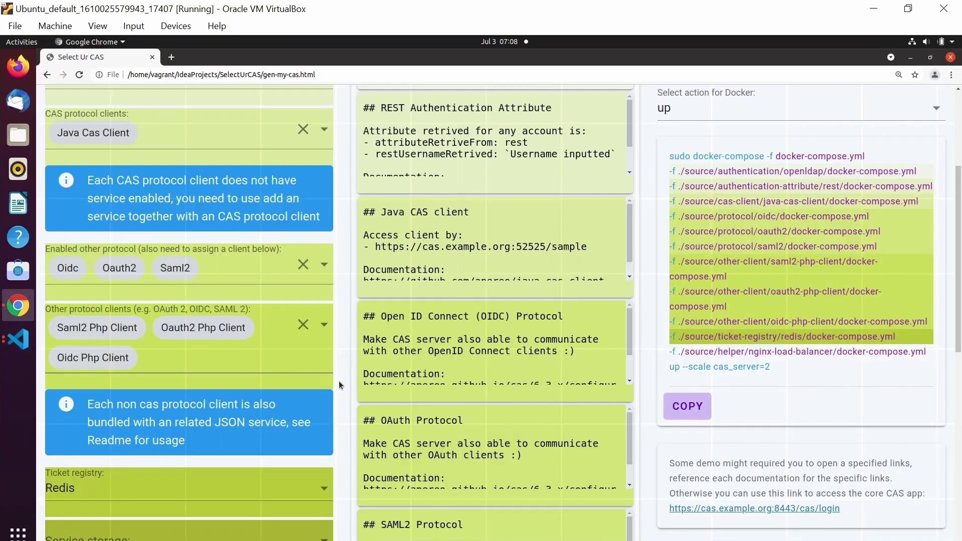
scroll(339, 381, "up", 4)
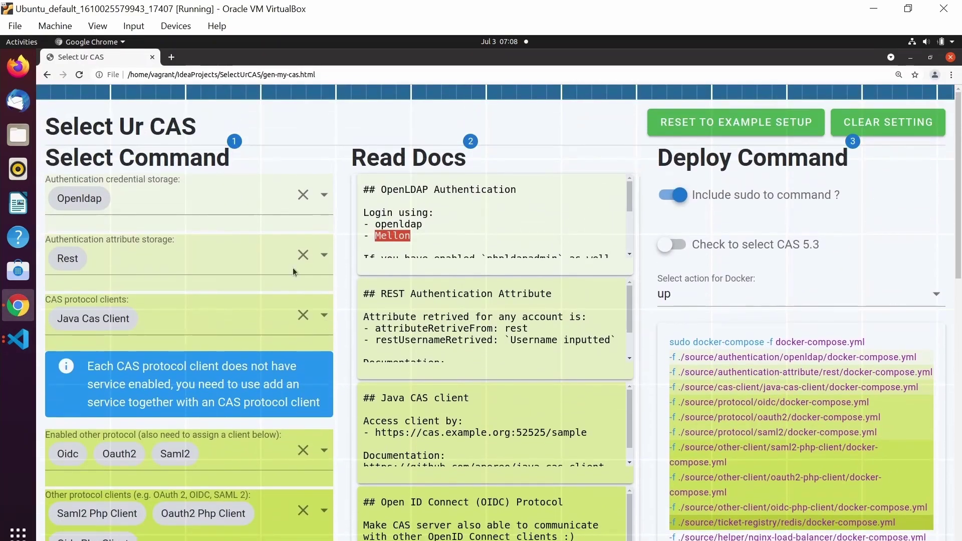
left_click(303, 196)
left_click(191, 201)
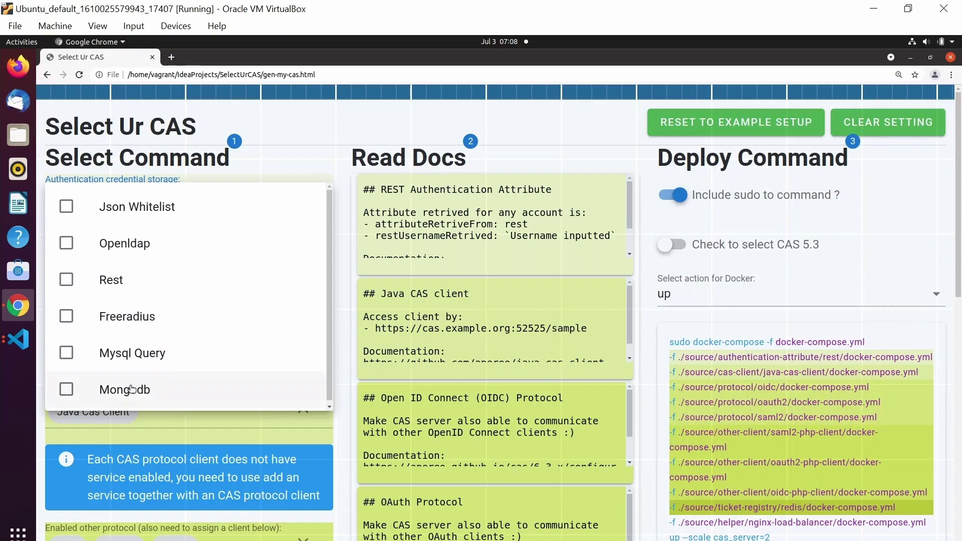
left_click(131, 389)
left_click(343, 224)
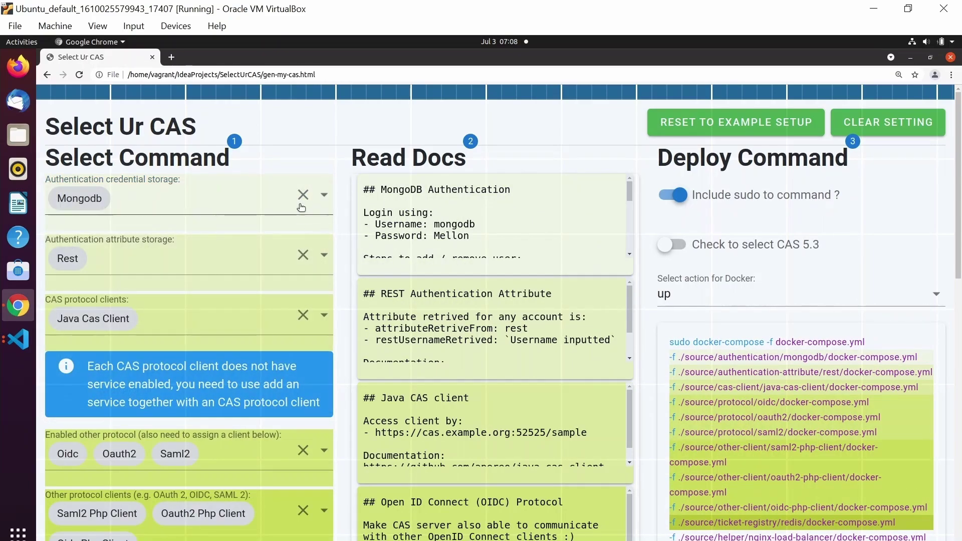
left_click(302, 196)
left_click(191, 201)
left_click(161, 246)
left_click(340, 218)
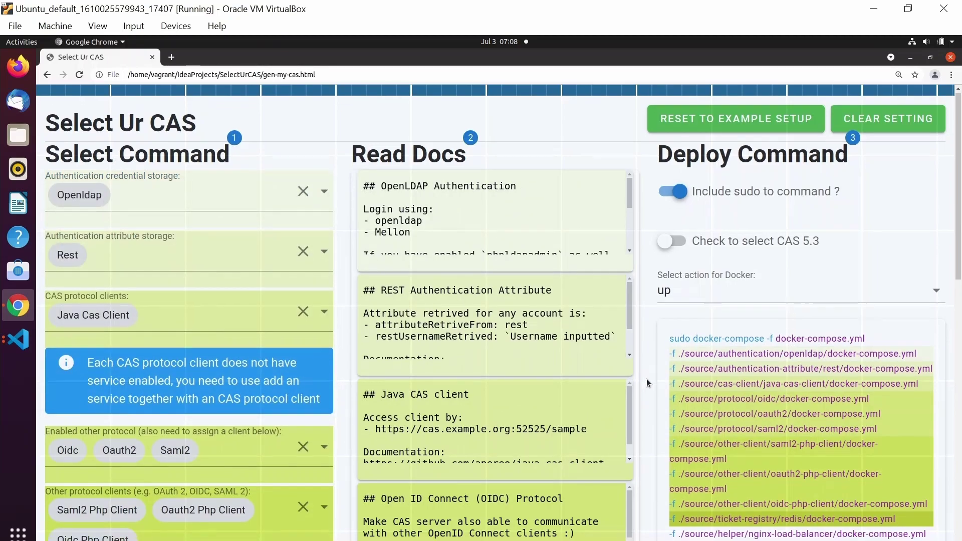
scroll(646, 379, "down", 5)
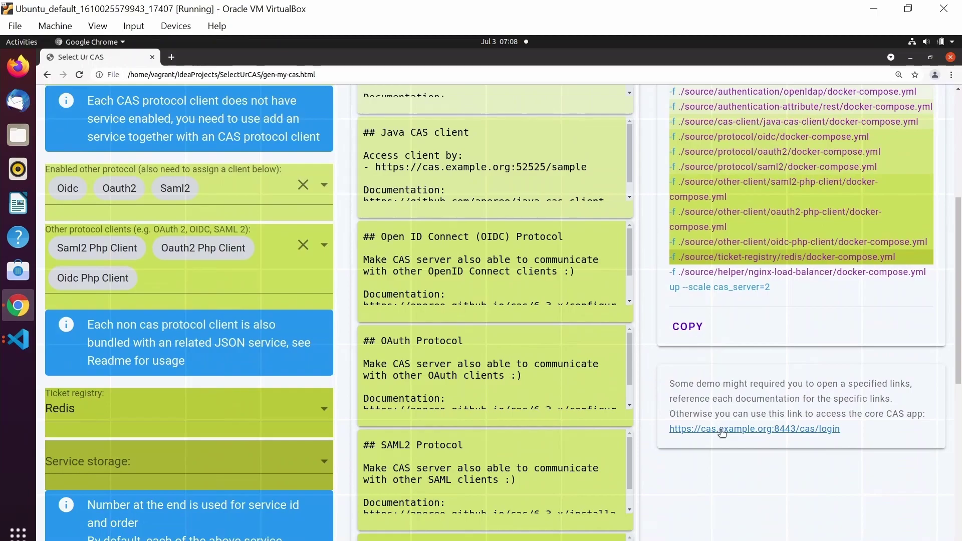
Open cas.example.org:8443/cas/login in a new tab, focus Username, then go back to Select Ur CAS.
left_click(722, 430)
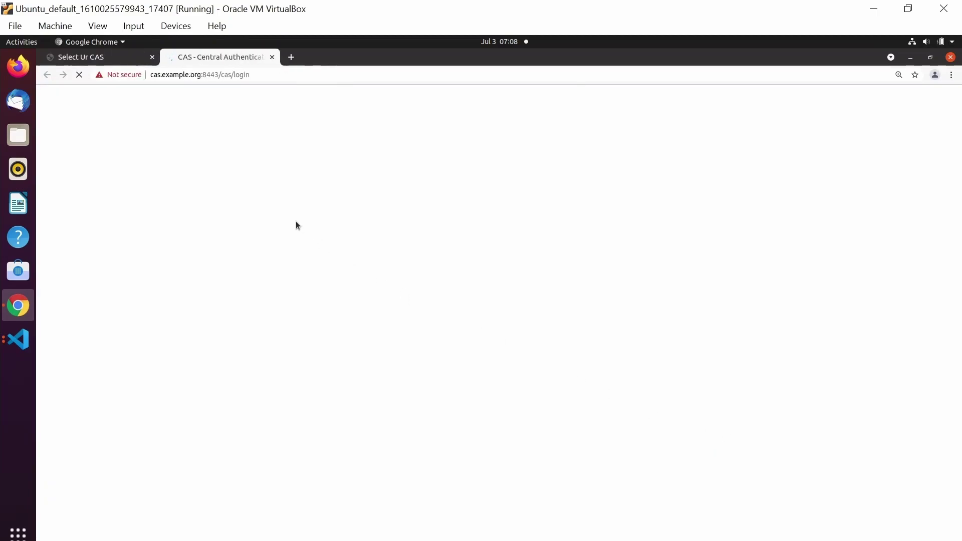
left_click(264, 77)
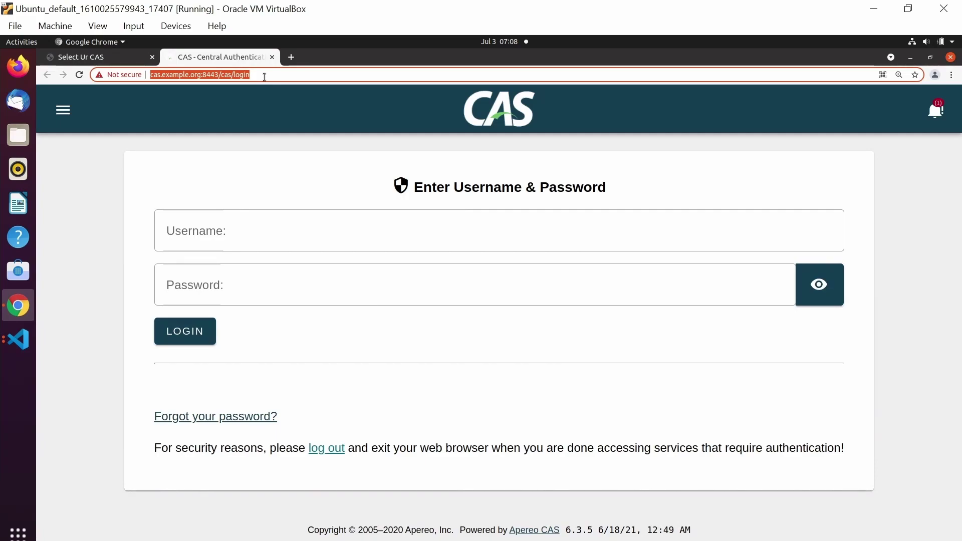
left_click(297, 186)
left_click(419, 236)
left_click(240, 233)
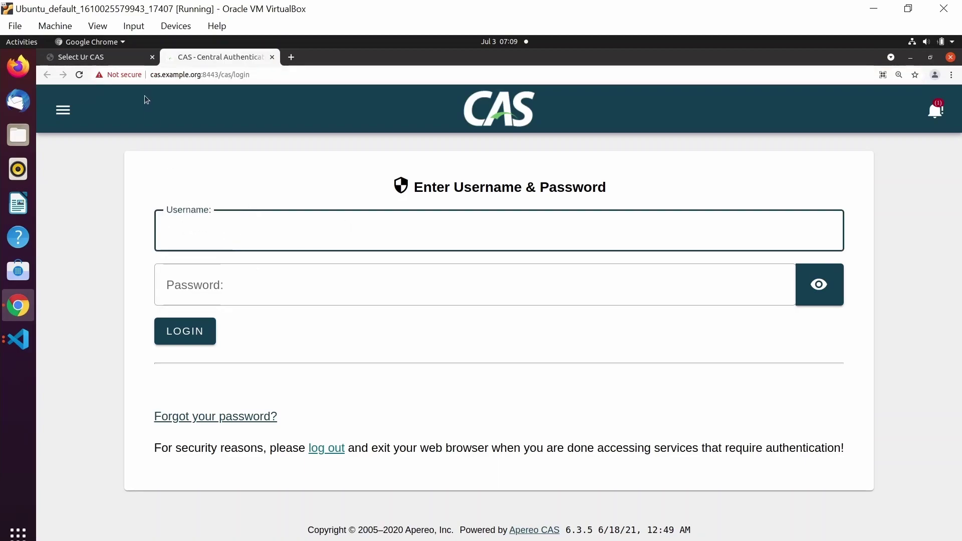
left_click(121, 59)
scroll(636, 250, "up", 5)
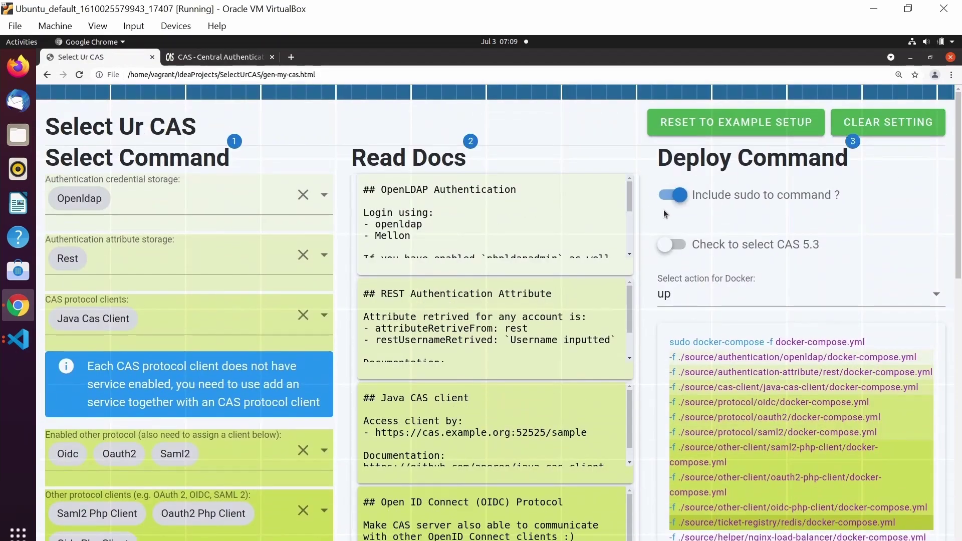
Copy the username 'openldap' from the docs into the CAS Username field.
double_click(412, 225)
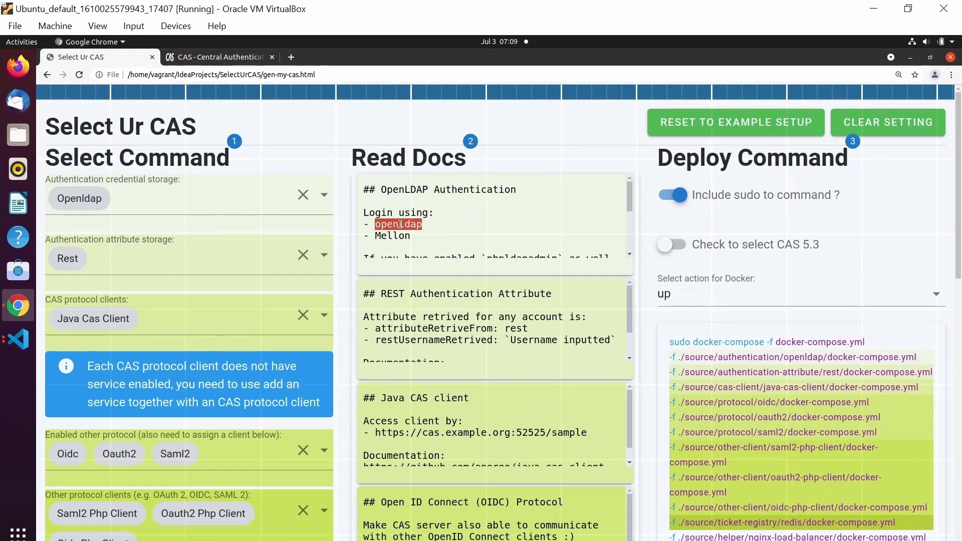
right_click(402, 231)
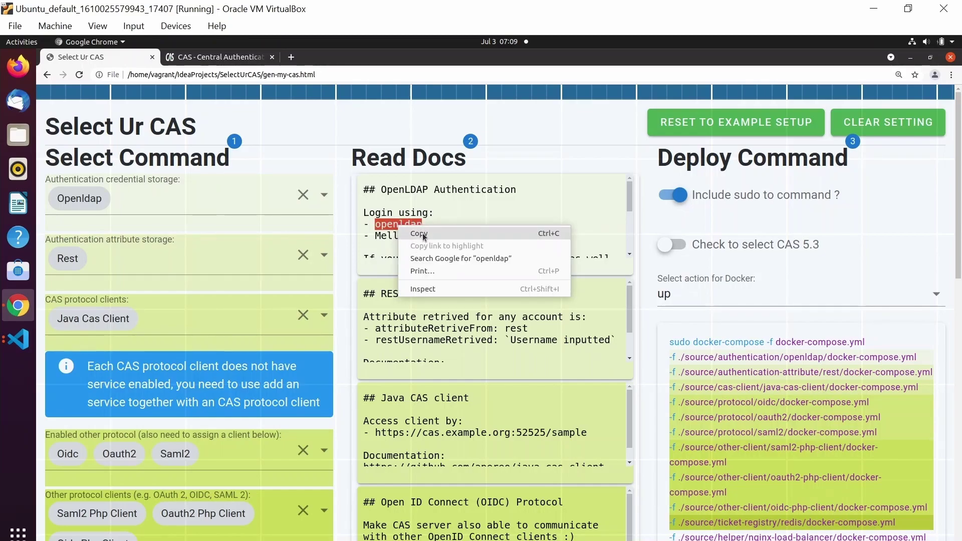
left_click(416, 233)
left_click(220, 57)
right_click(319, 224)
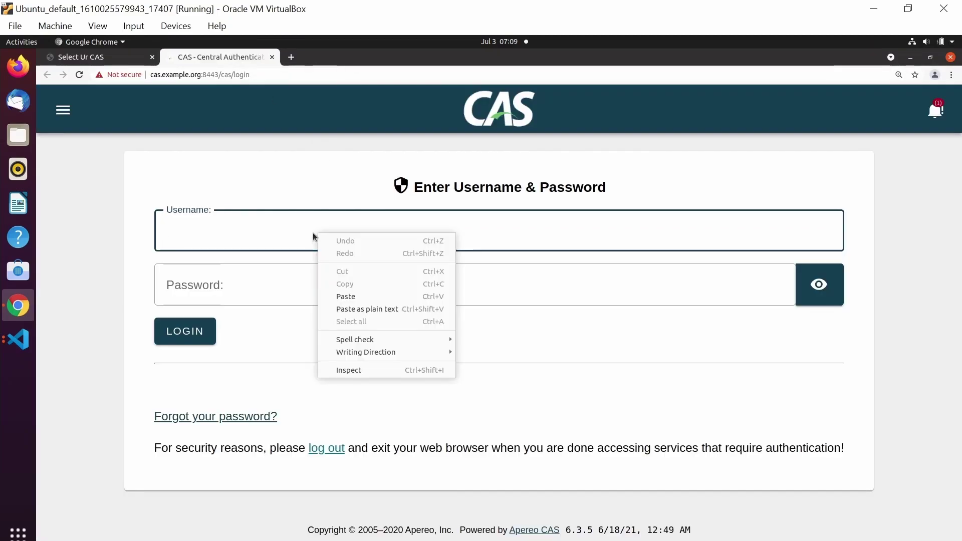
left_click(350, 294)
Paste the documented password into Password, log in as openldap, then log out.
left_click(120, 64)
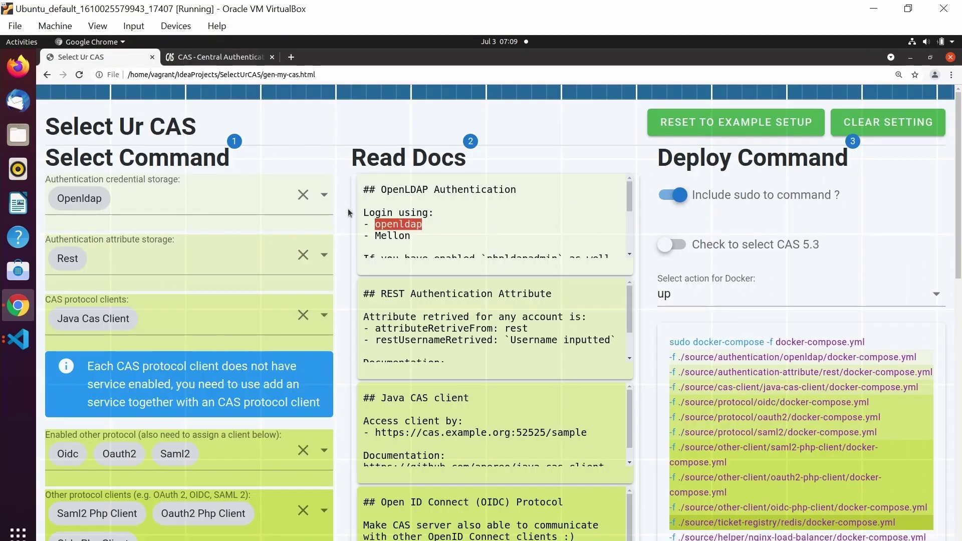
triple_click(383, 234)
right_click(382, 236)
left_click(382, 235)
double_click(393, 235)
right_click(384, 236)
left_click(407, 245)
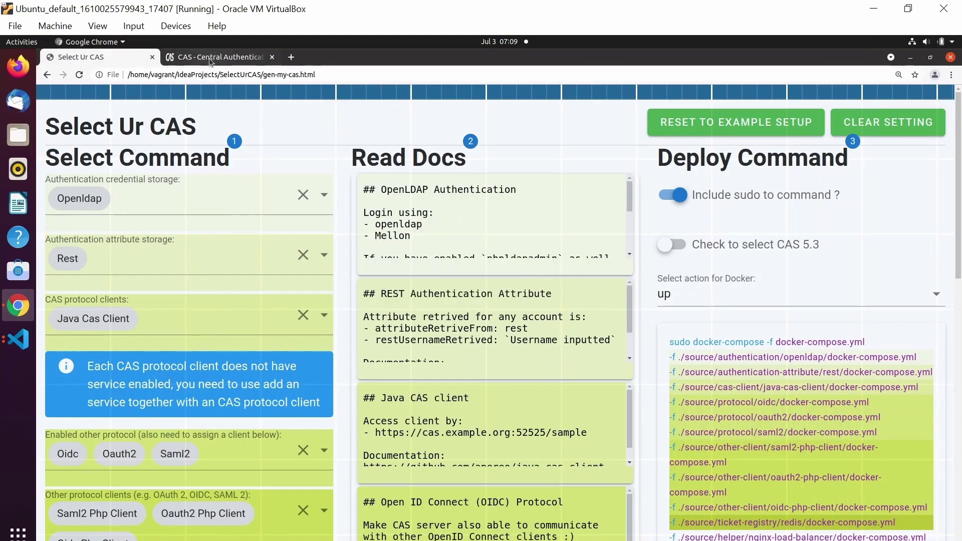
left_click(223, 59)
left_click(309, 281)
right_click(309, 285)
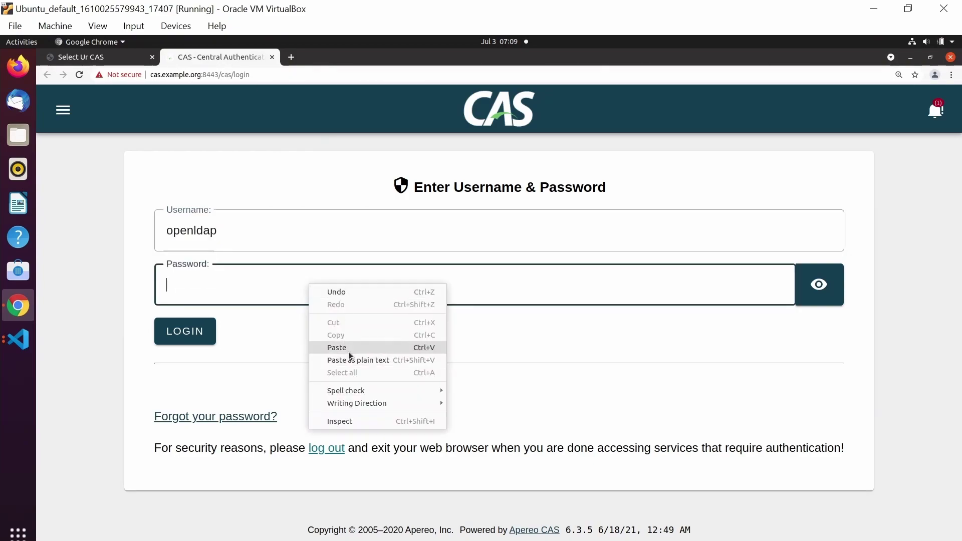
left_click(348, 348)
left_click(213, 330)
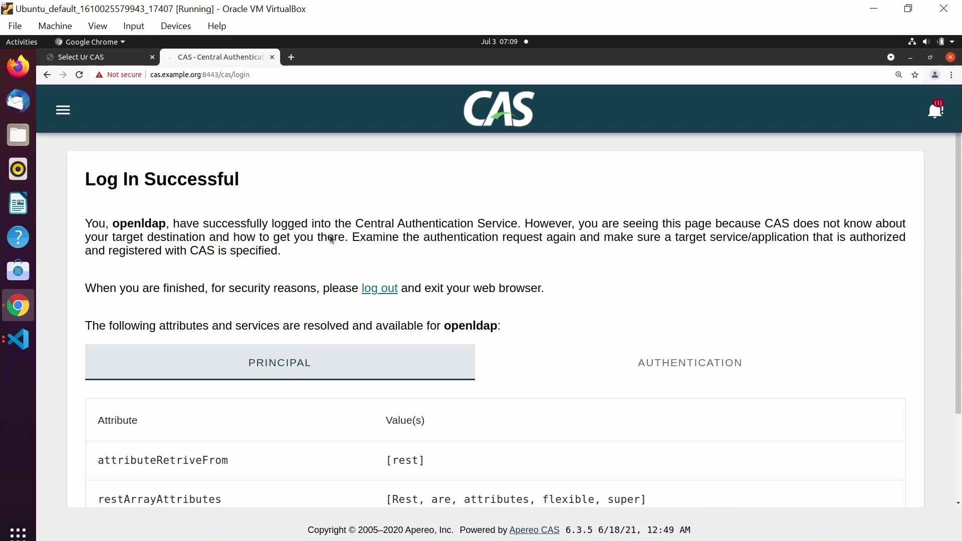
left_click(374, 290)
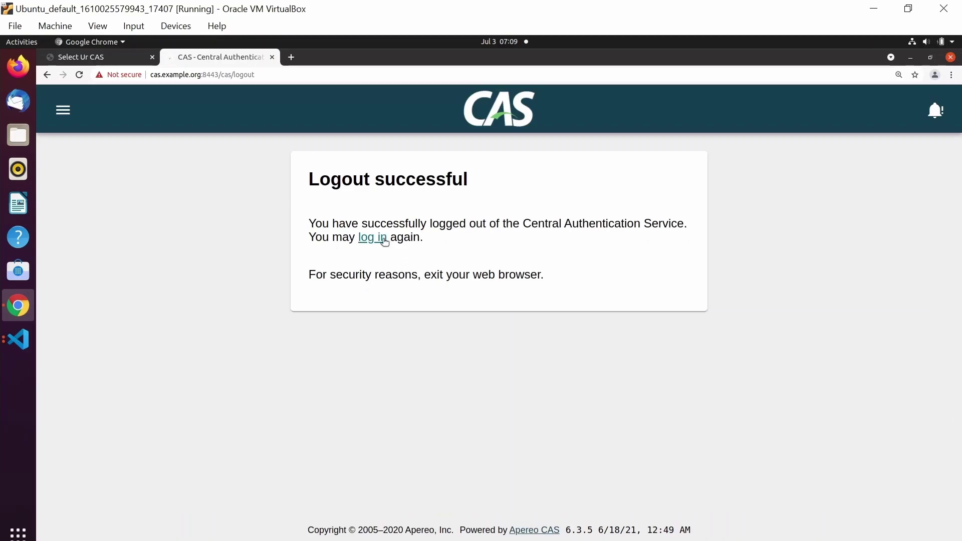
Open the Java CAS client sample URL listed on the Select Ur CAS page.
left_click(384, 242)
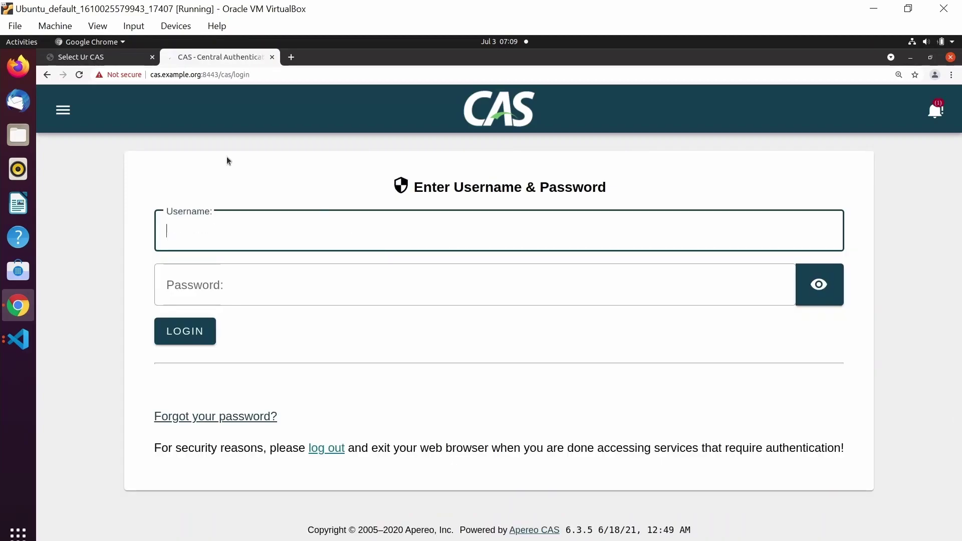
left_click(86, 57)
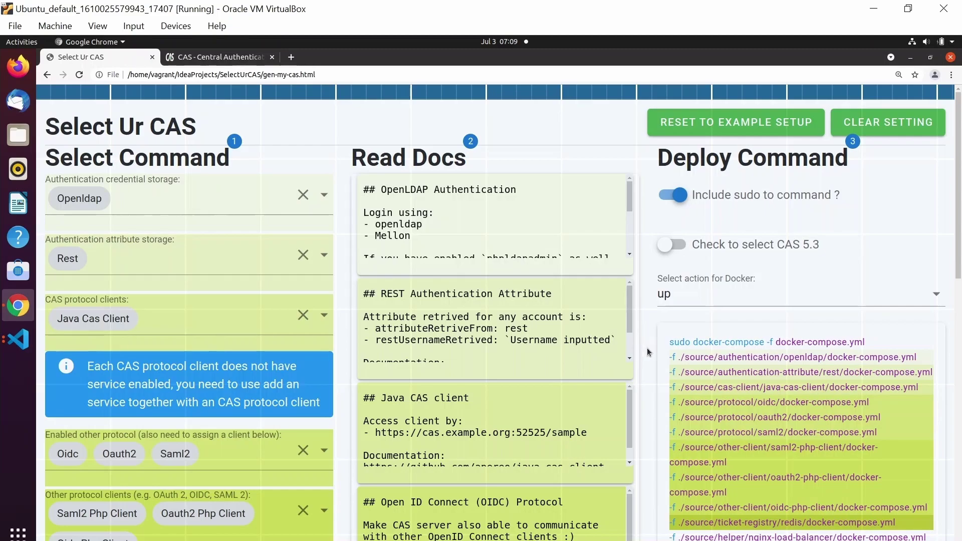
scroll(648, 348, "down", 1)
double_click(389, 375)
double_click(389, 375)
right_click(388, 376)
left_click(403, 383)
left_click(401, 395)
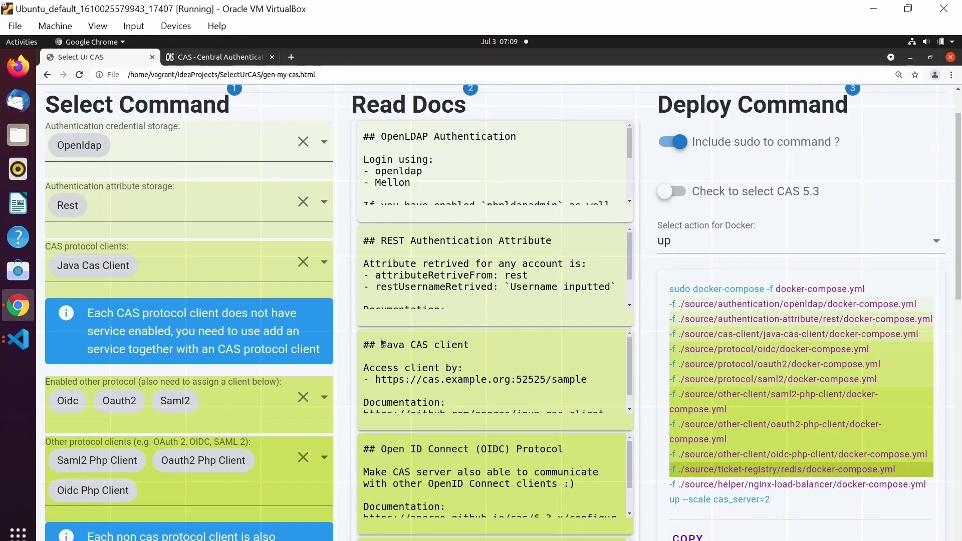
left_click_drag(375, 379, 589, 380)
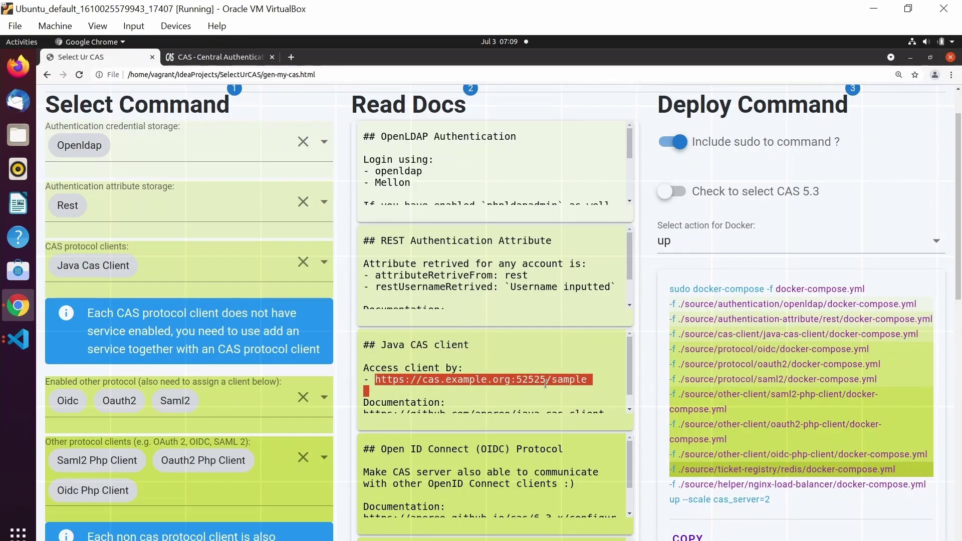
right_click(558, 382)
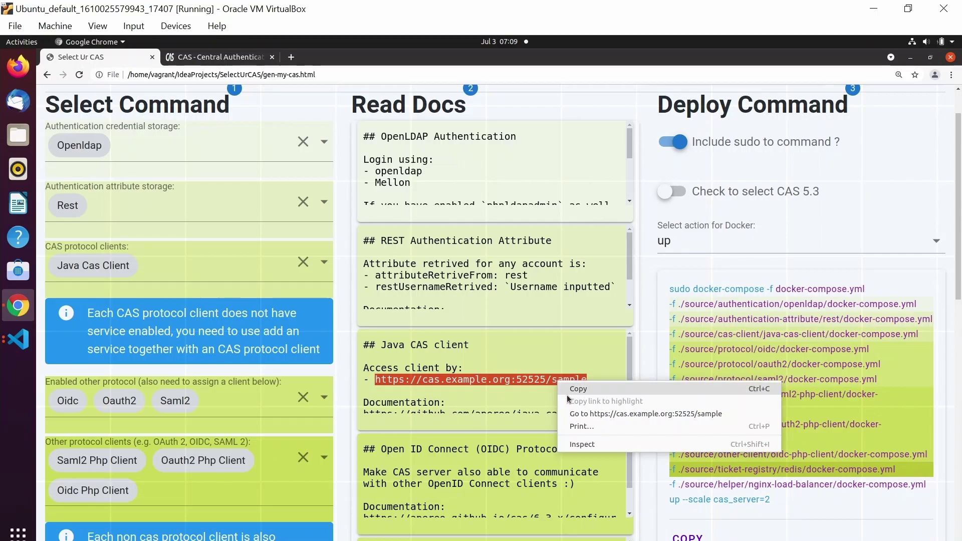
left_click(575, 413)
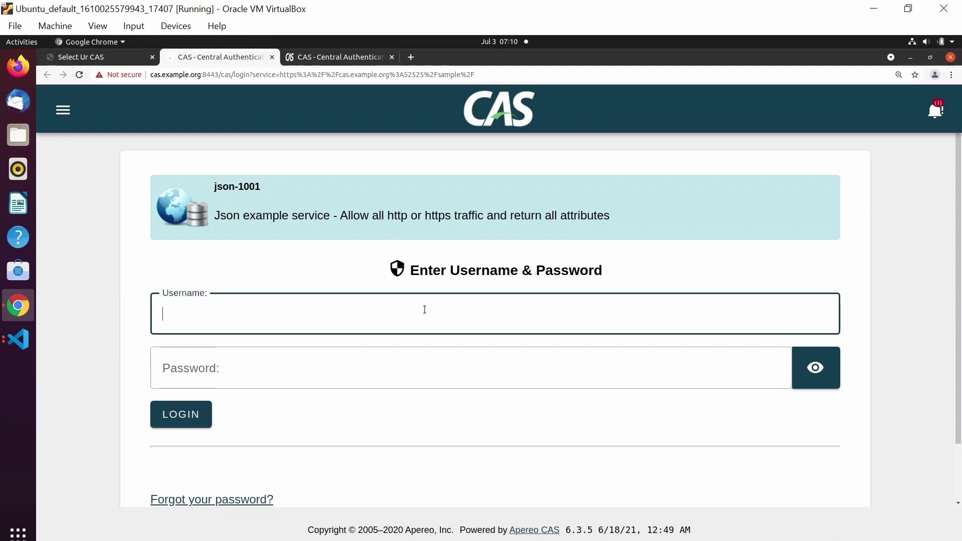
Sign in to the sample app with username 'openldap' and password 'password'.
type("openldap")
key("Tab")
type("password")
key("Return")
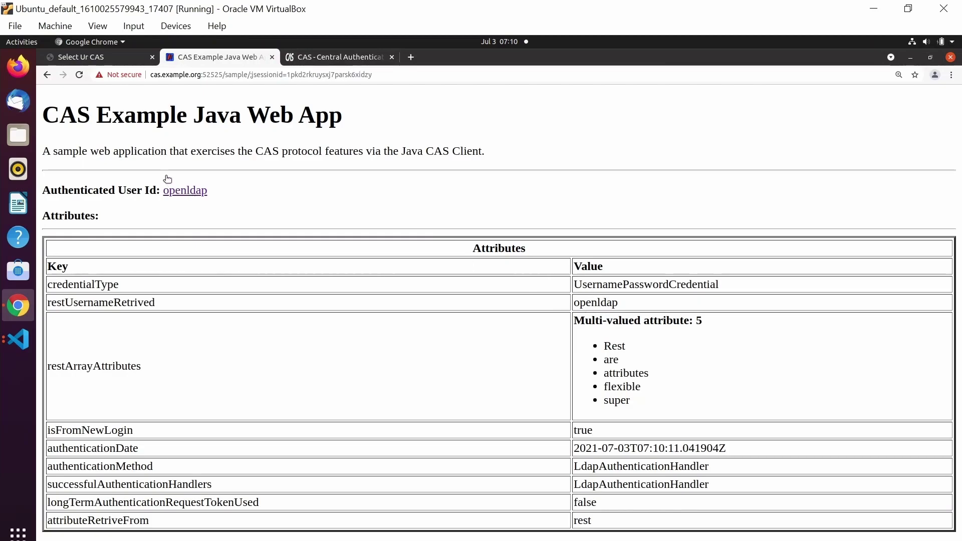
left_click(98, 58)
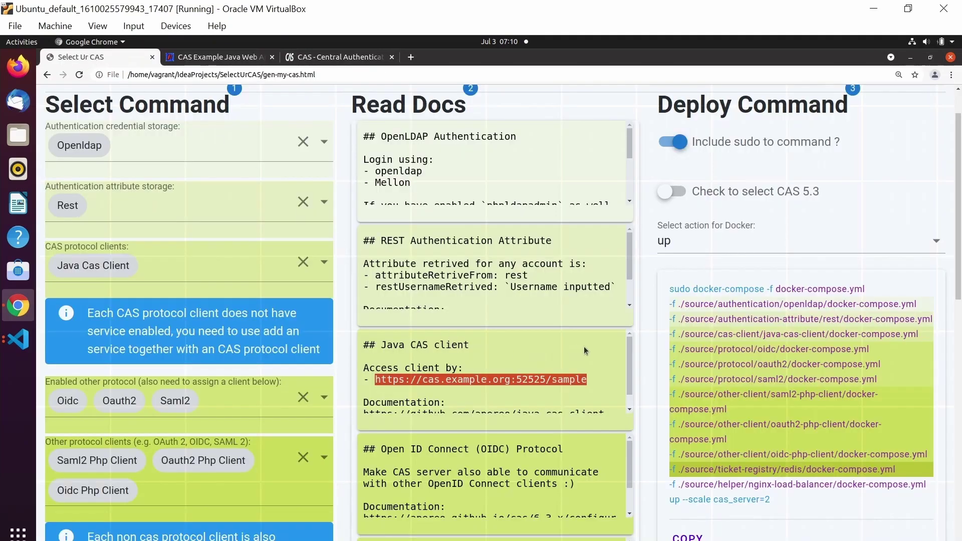
scroll(650, 347, "down", 3)
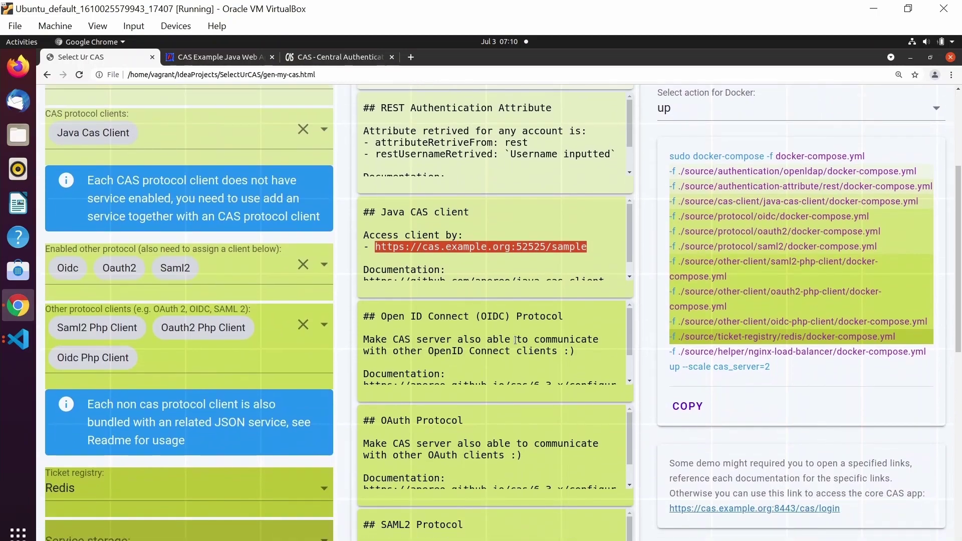
scroll(529, 347, "down", 1)
scroll(615, 372, "up", 1)
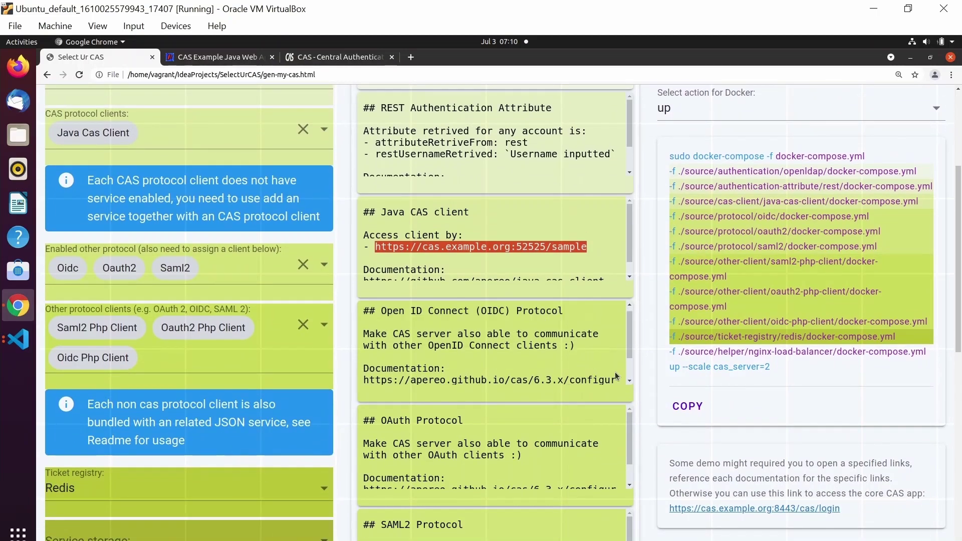
scroll(438, 342, "down", 1)
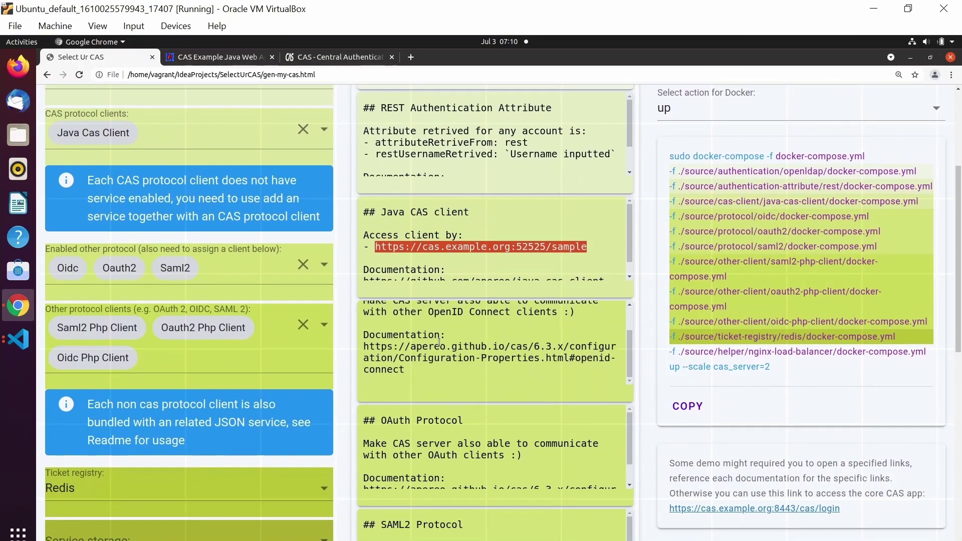
scroll(427, 344, "up", 1)
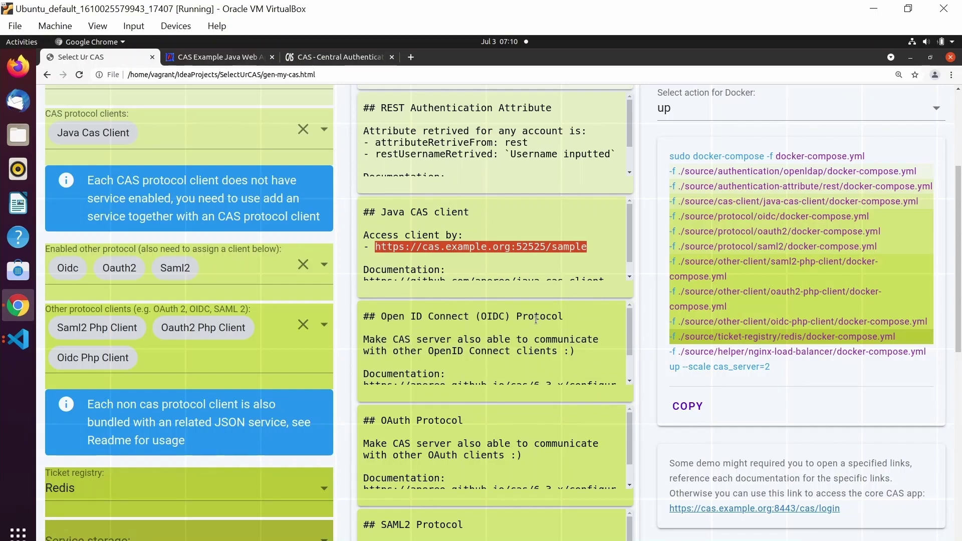
scroll(645, 337, "down", 3)
scroll(645, 337, "down", 7)
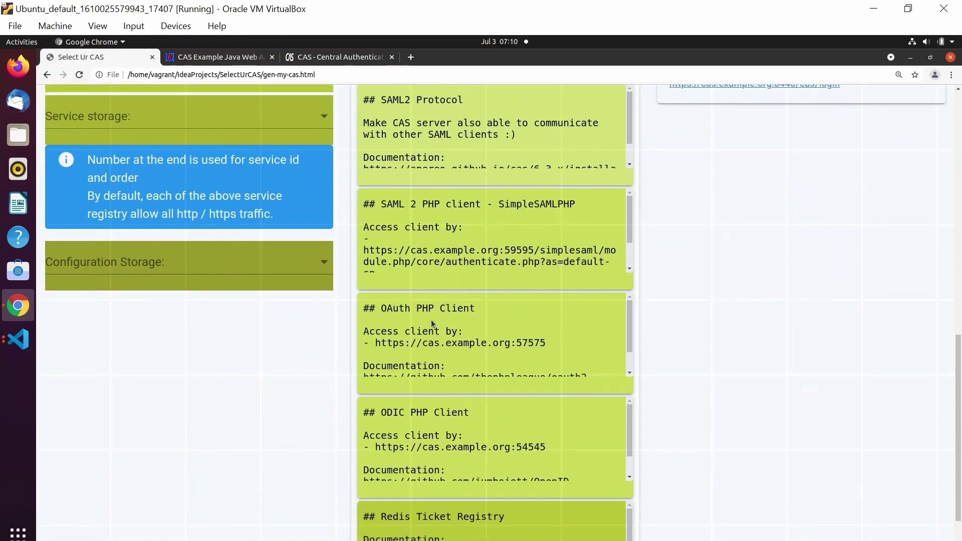
triple_click(386, 449)
left_click_drag(399, 446, 519, 444)
right_click(524, 443)
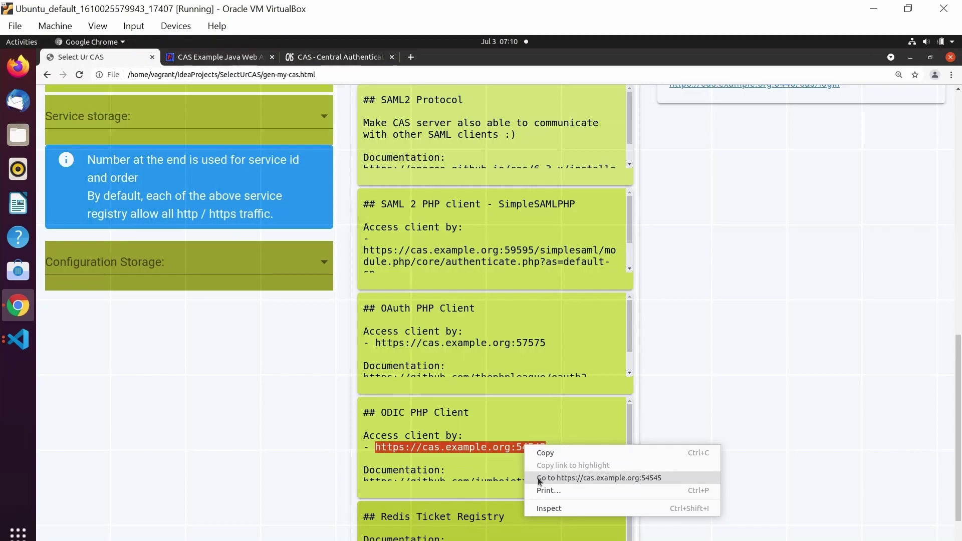
left_click(539, 478)
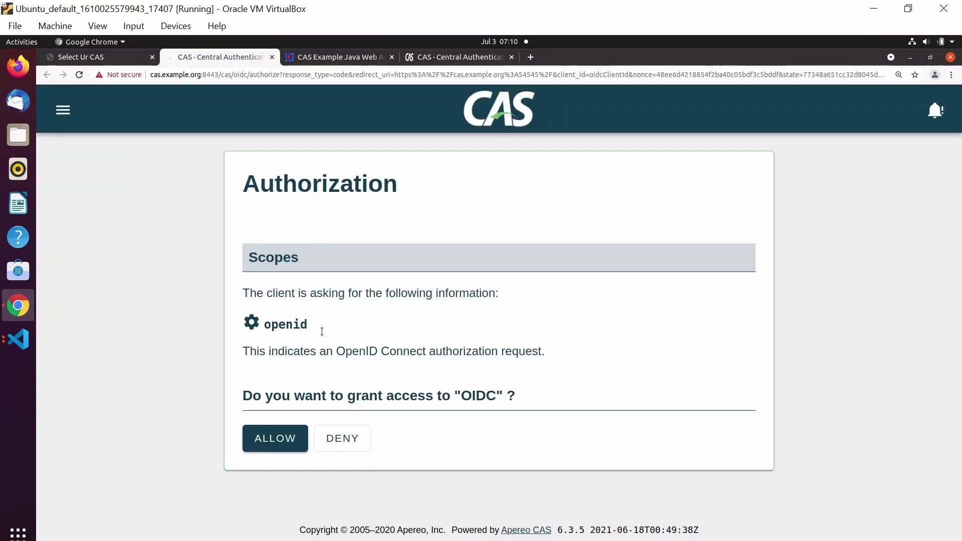
Allow openid access, confirm OIDC PHP Client shows openldap logged in, then return to Select Ur CAS.
left_click(276, 445)
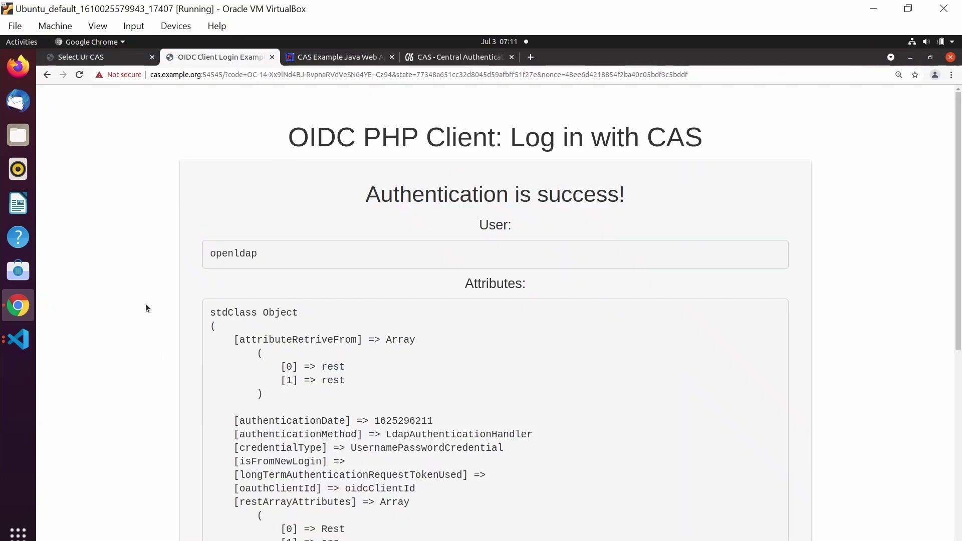
left_click_drag(289, 137, 449, 130)
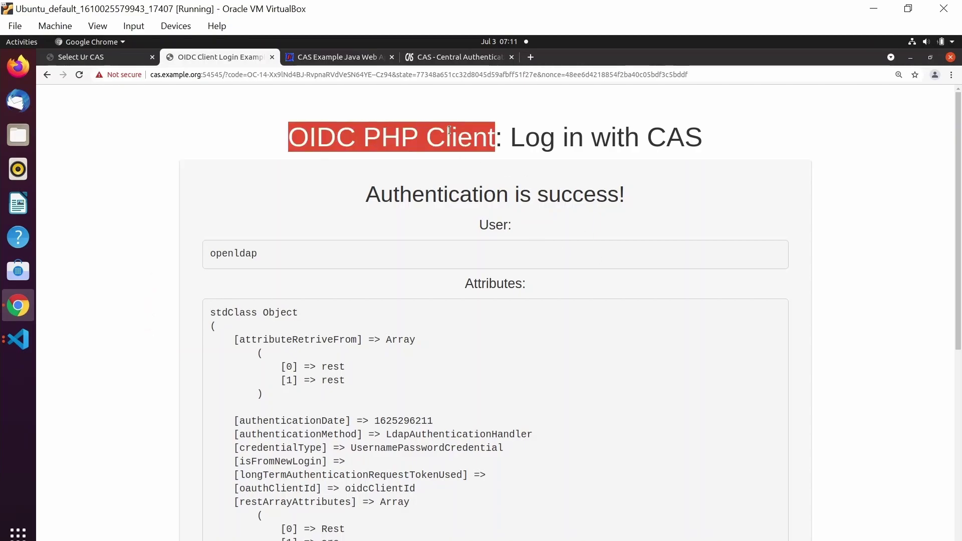
scroll(225, 271, "up", 2)
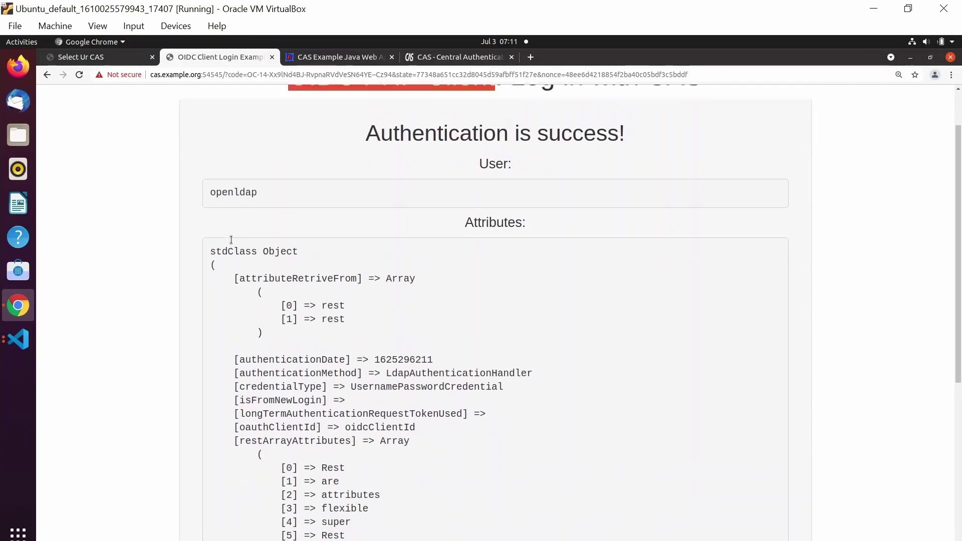
double_click(241, 228)
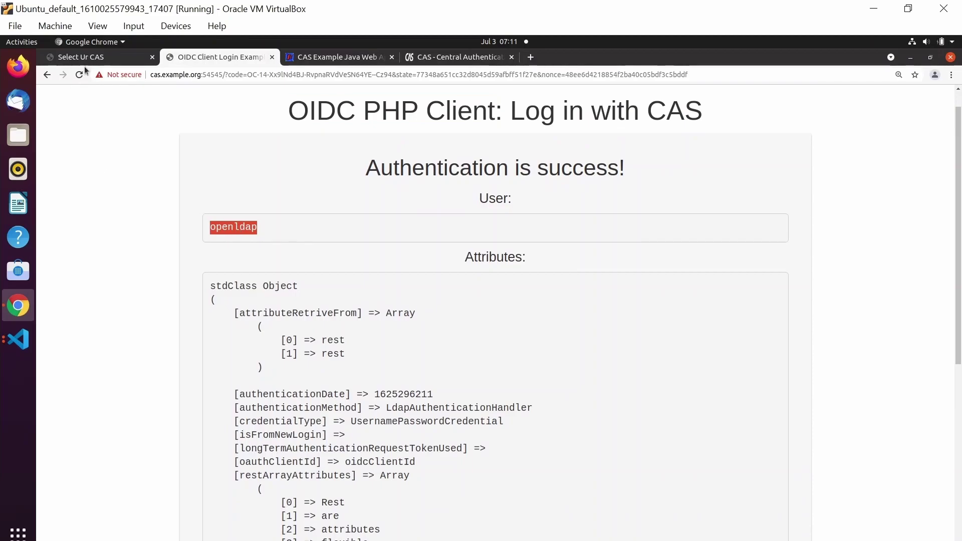
left_click(105, 56)
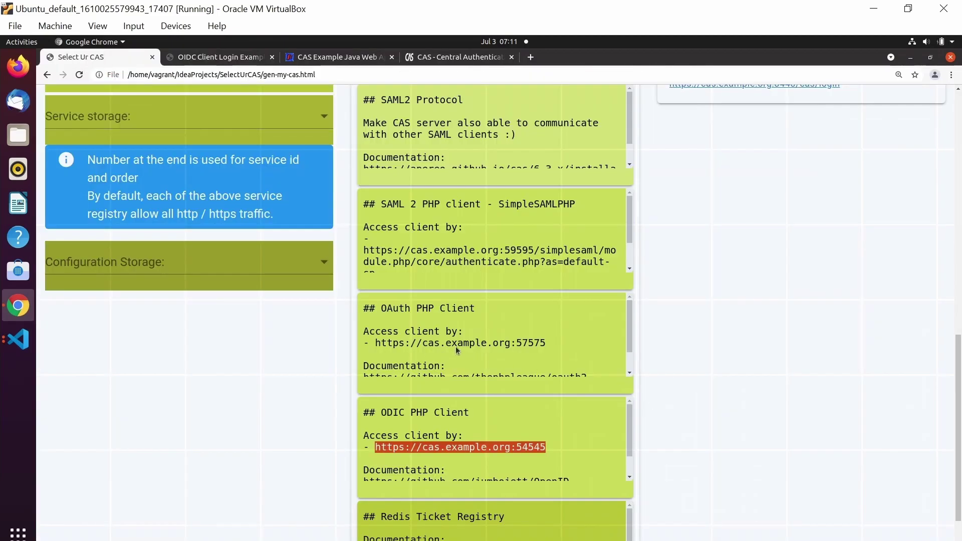
left_click_drag(375, 344, 546, 343)
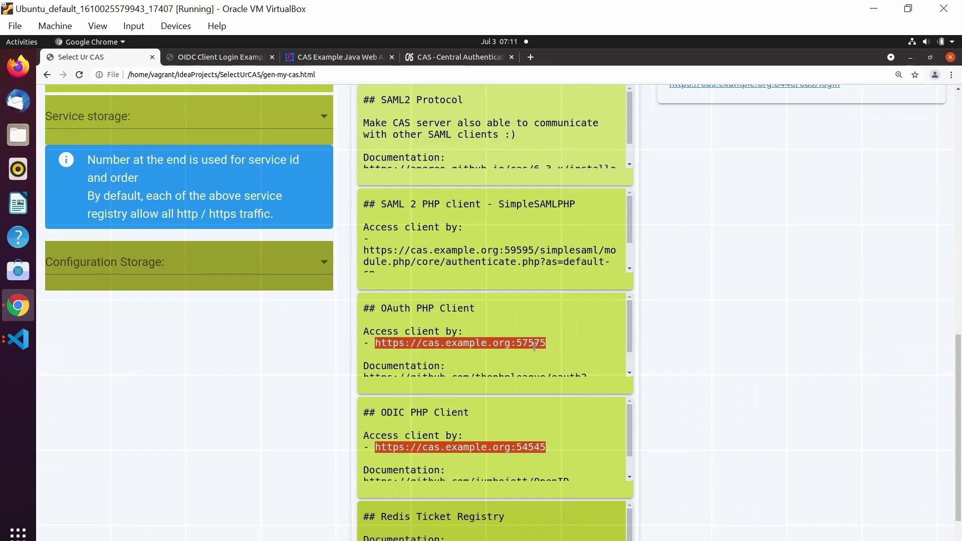
right_click(534, 348)
left_click(561, 382)
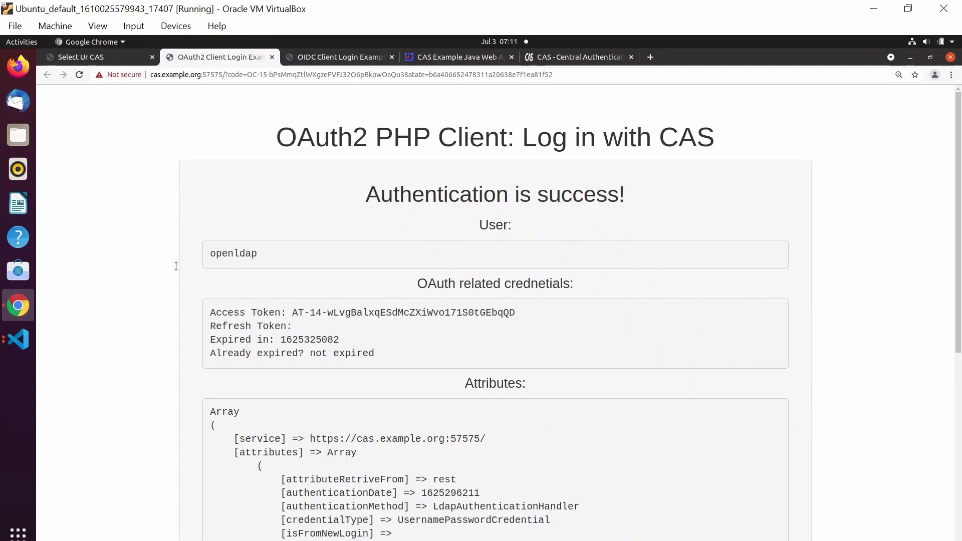
scroll(166, 266, "down", 1)
scroll(165, 267, "down", 6)
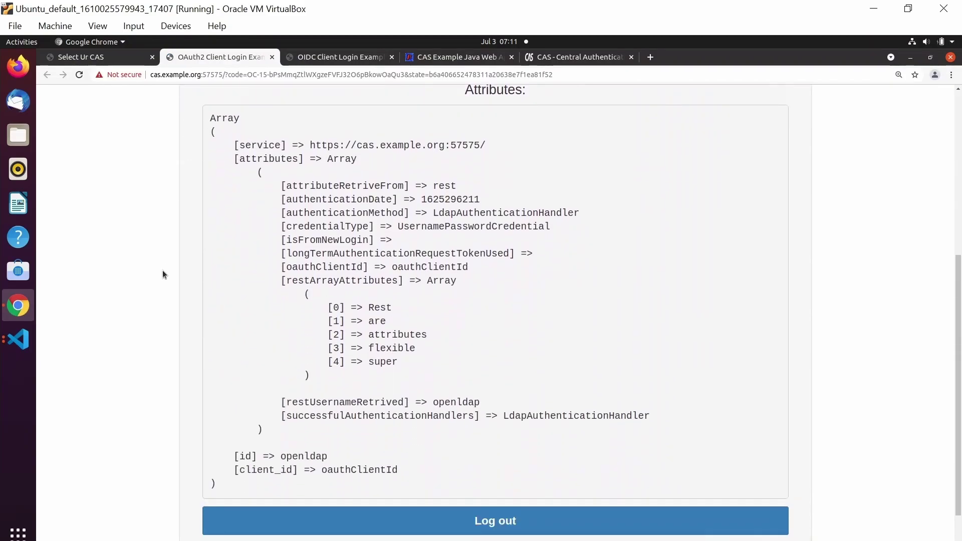
scroll(161, 275, "up", 6)
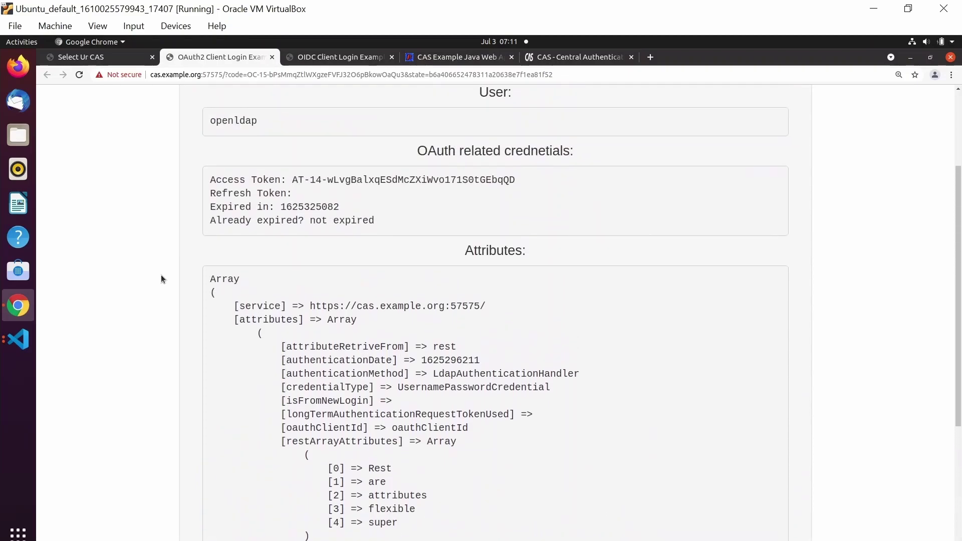
left_click(83, 59)
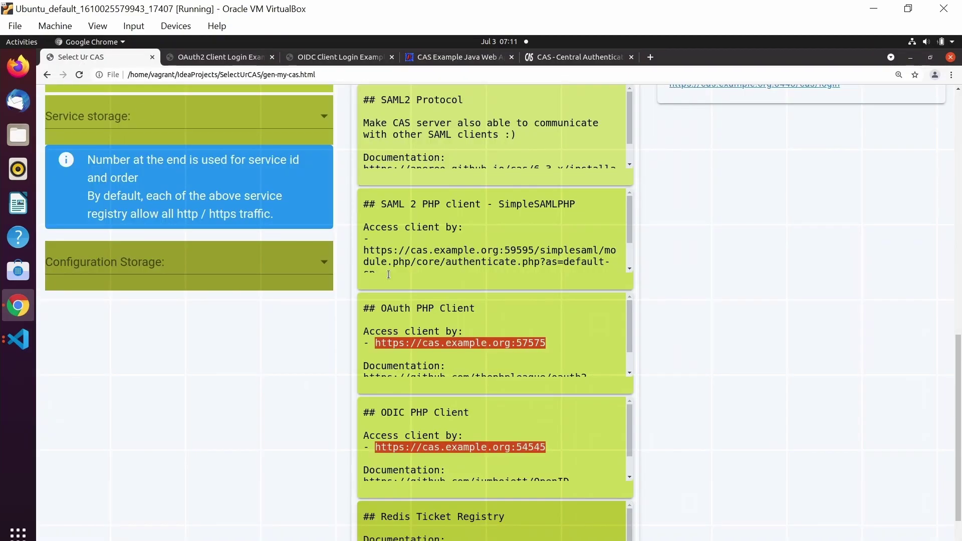
Open the SimpleSAMLphp address in a new tab, scroll to openldap's attributes, then return to Select Ur CAS.
left_click_drag(374, 246, 367, 226)
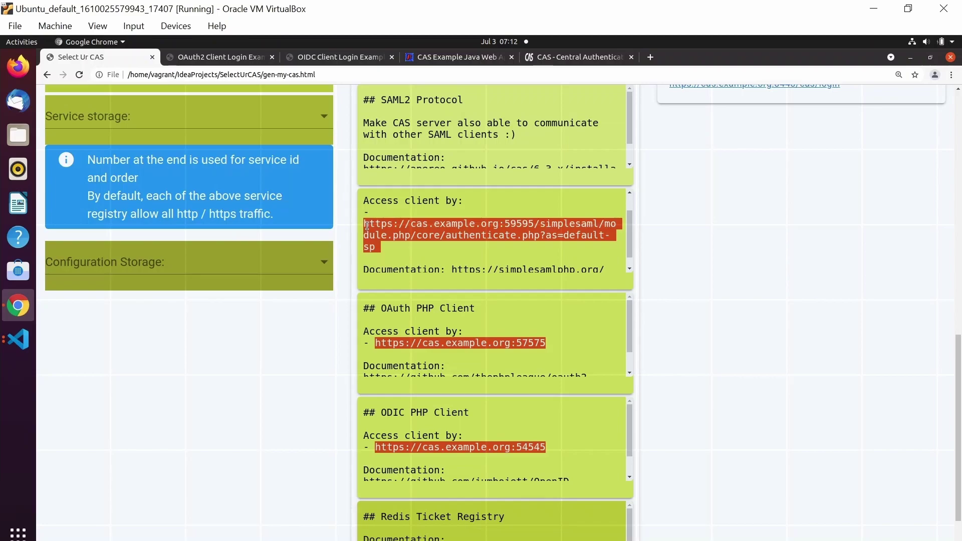
right_click(366, 225)
left_click(394, 266)
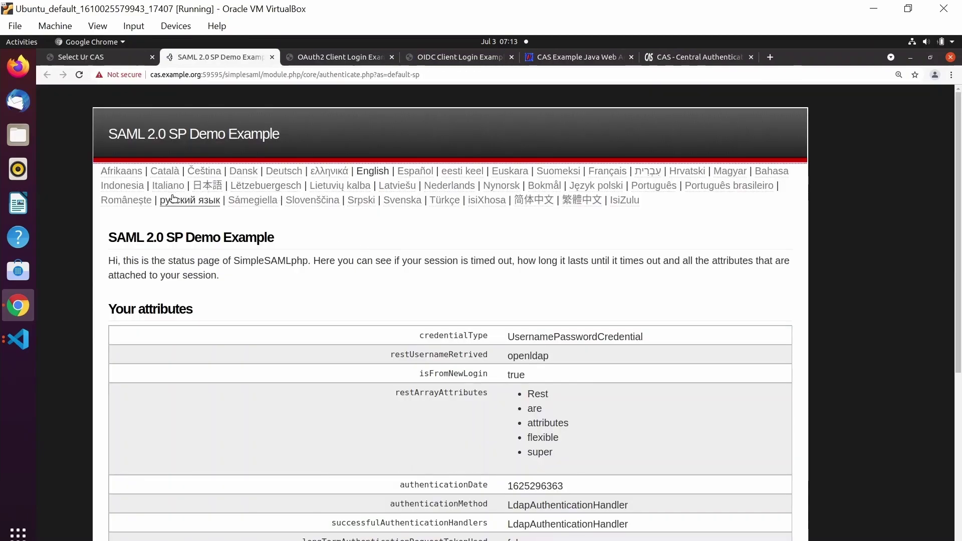
scroll(205, 266, "down", 3)
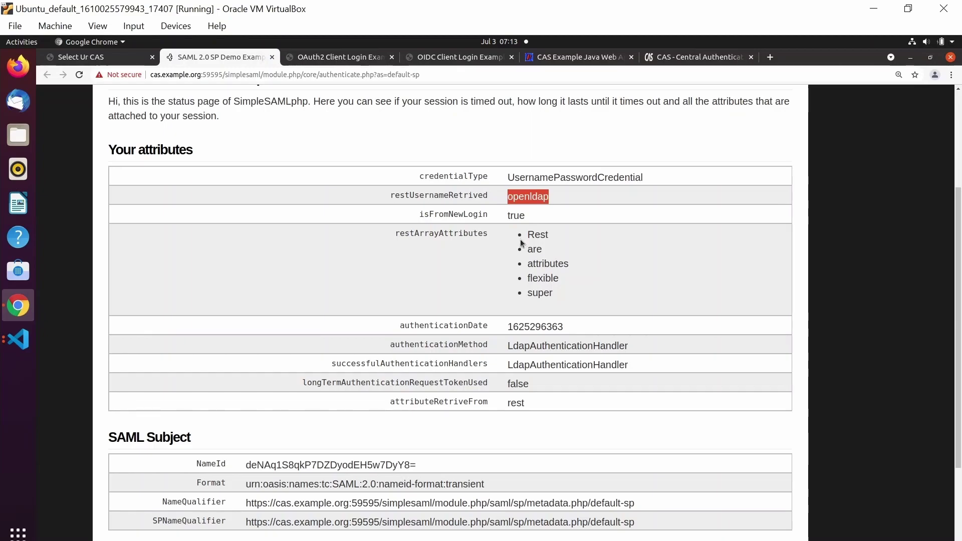
left_click(116, 58)
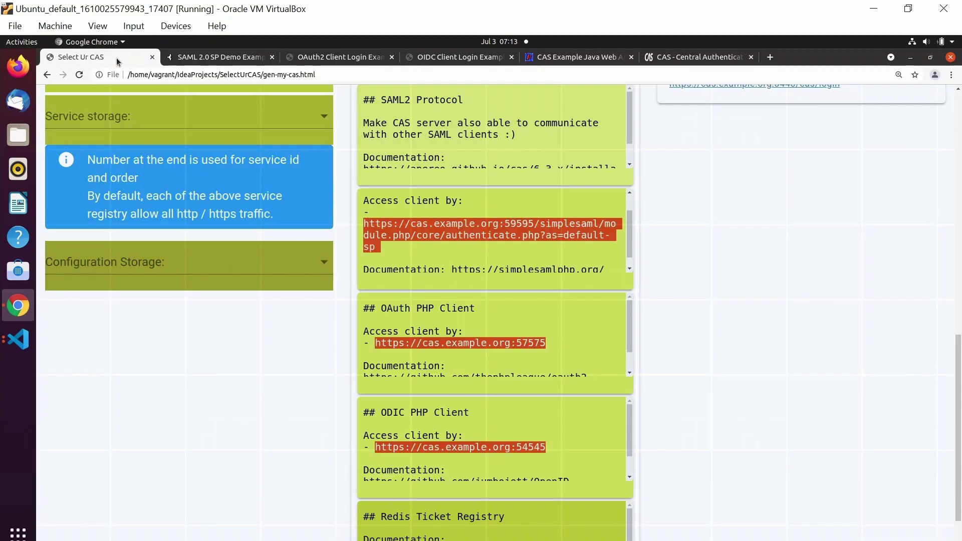
Review the SAML demo attributes, then highlight the Rest attribute storage choice on Select Ur CAS.
left_click(210, 59)
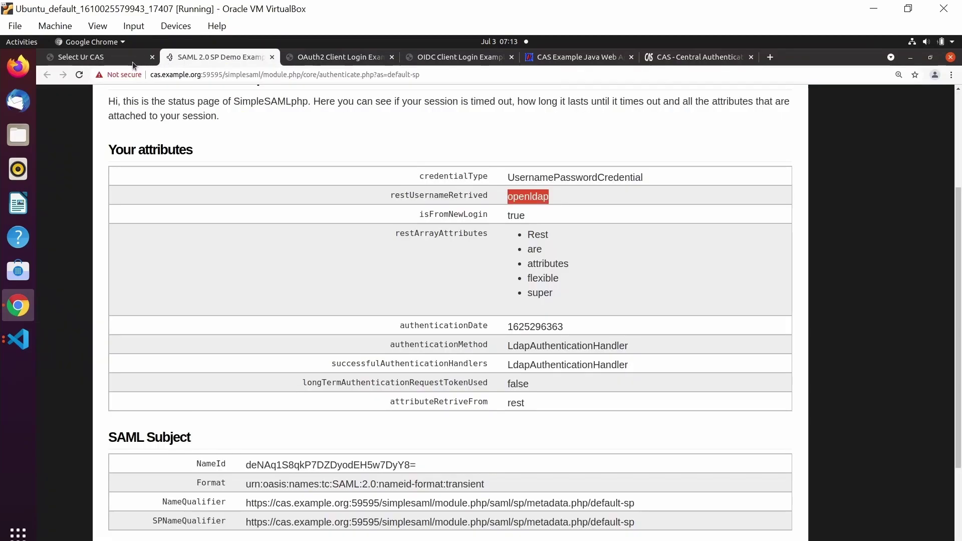
left_click(132, 62)
scroll(667, 327, "up", 12)
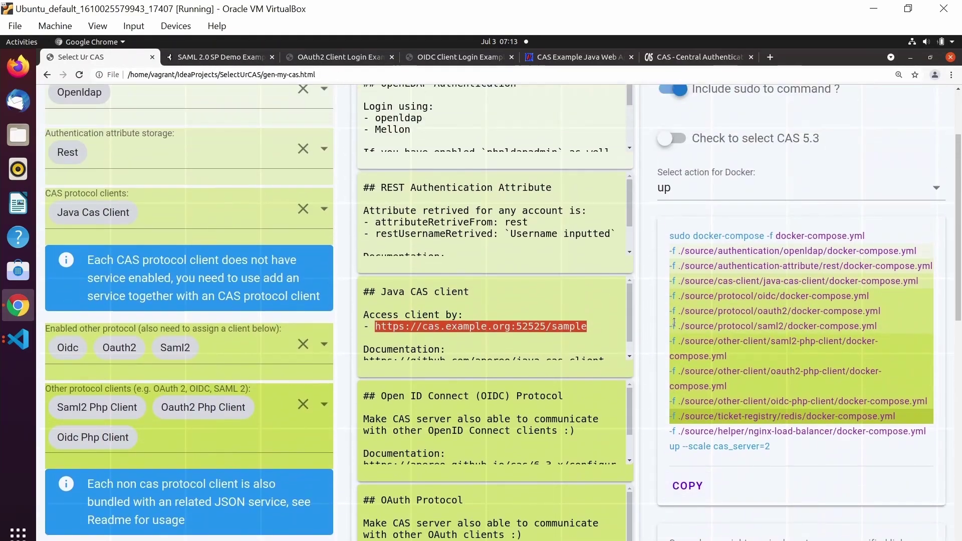
scroll(489, 261, "up", 3)
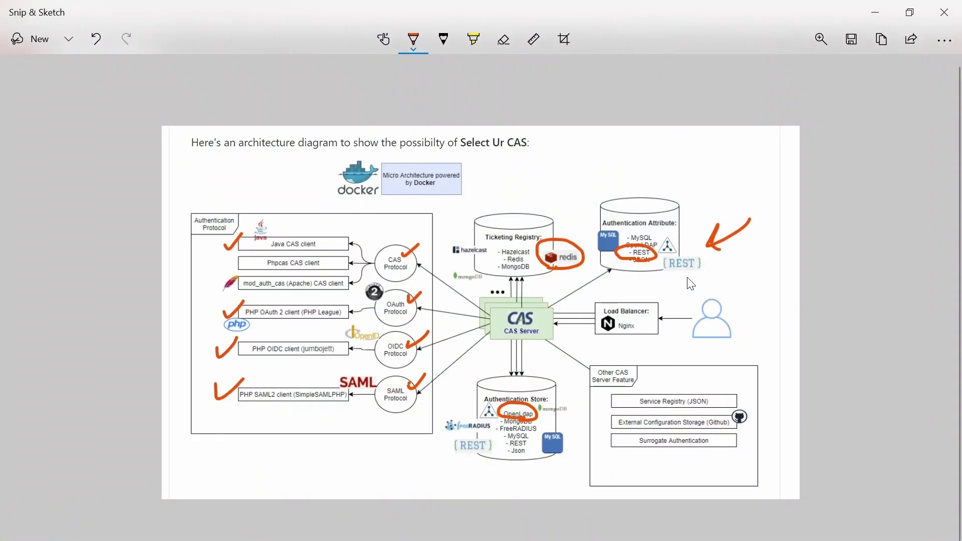
mouse_move(671, 273)
left_mouse_down()
mouse_move(692, 246)
mouse_move(669, 278)
left_mouse_up()
left_click(875, 12)
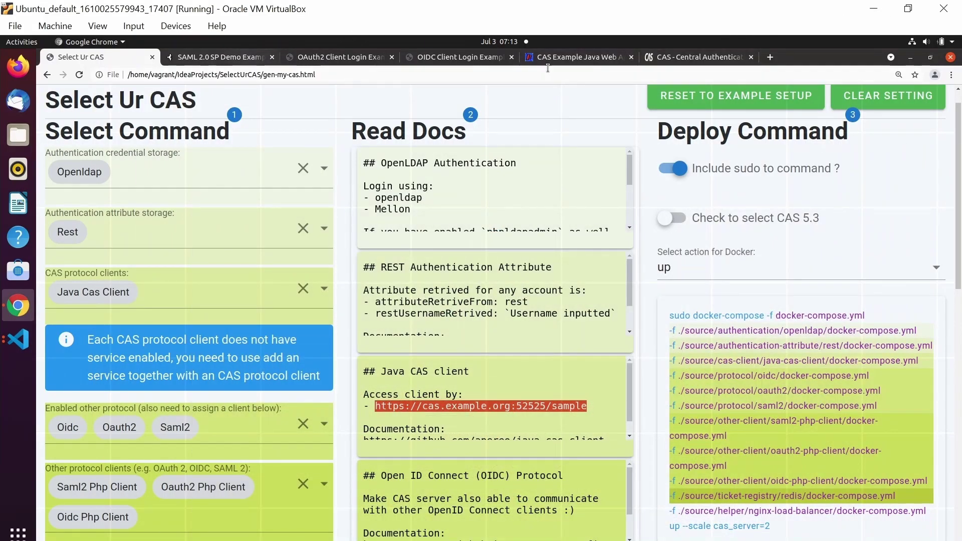
In the CAS Example Java Web App, highlight the restArrayAttributes and restUsernameRetrived keys.
left_click(691, 62)
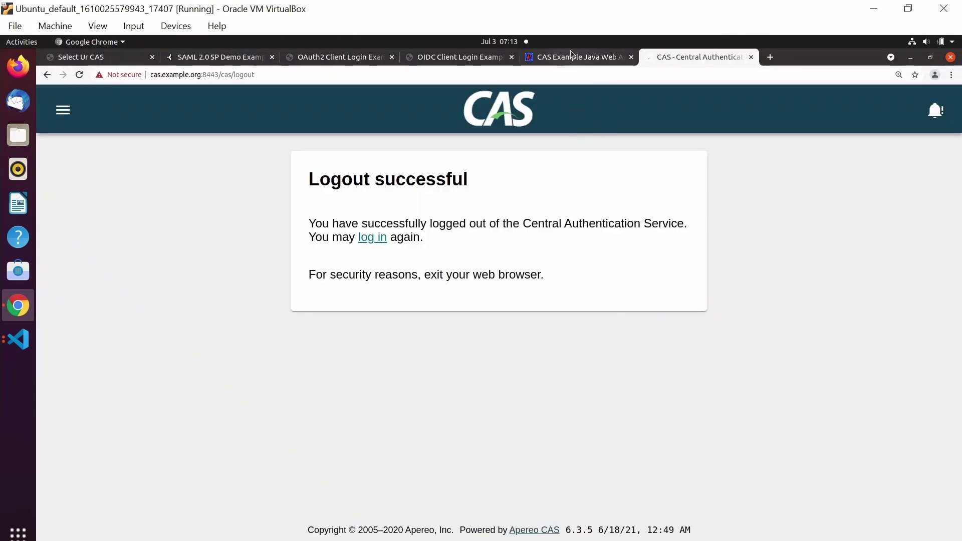
left_click(570, 56)
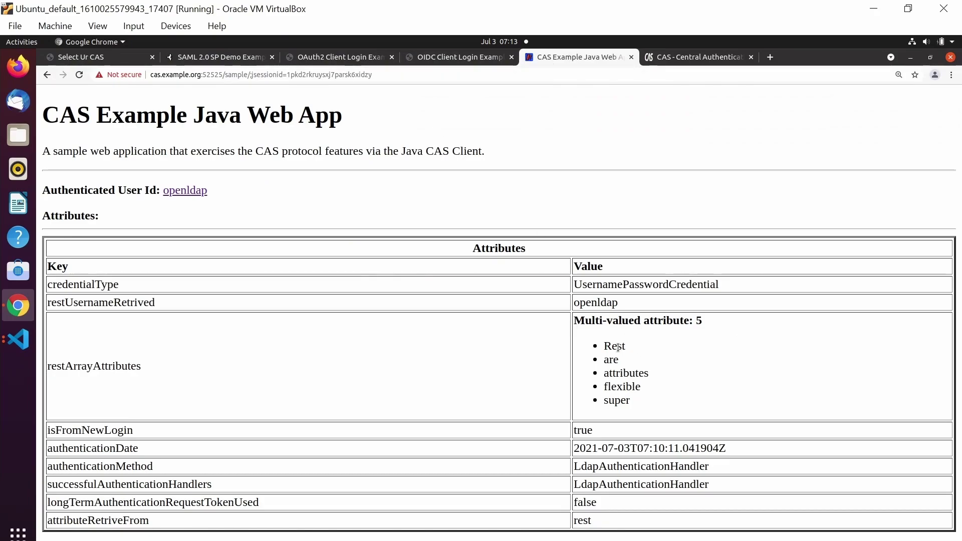
double_click(98, 366)
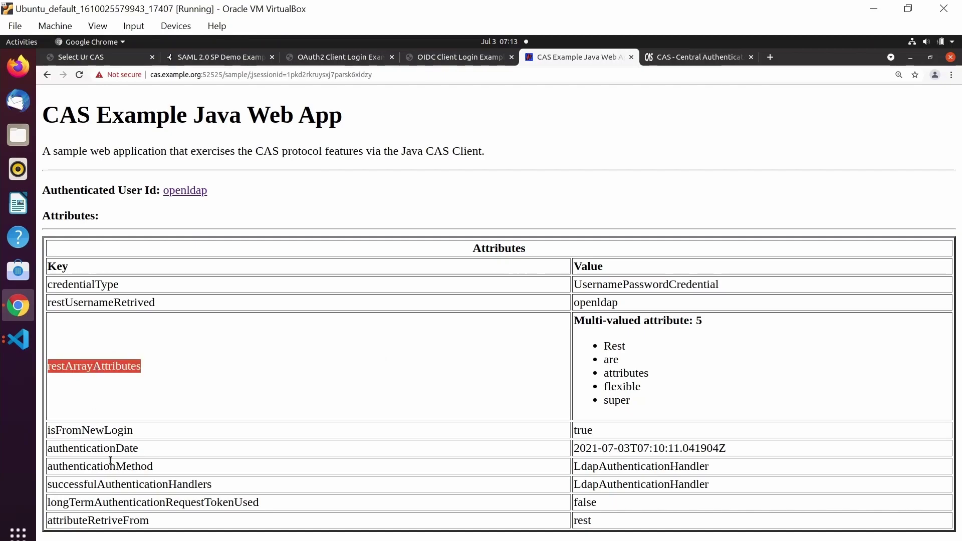
double_click(140, 303)
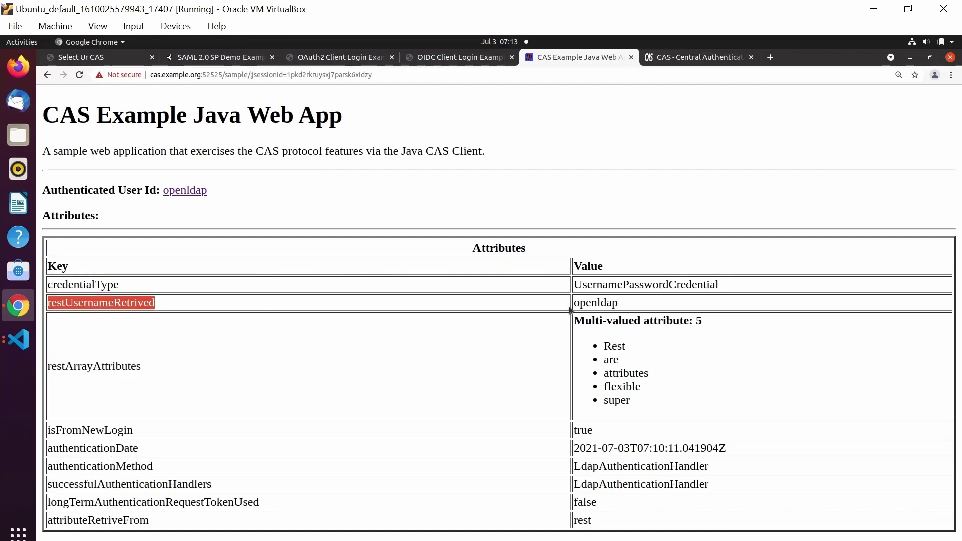
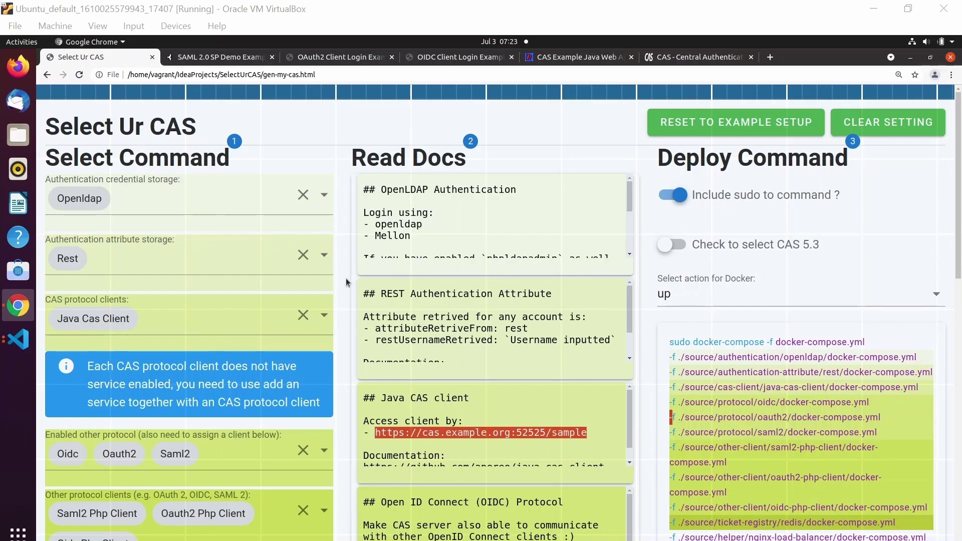
Scroll down to the generated docker-compose deploy command.
scroll(346, 278, "down", 6)
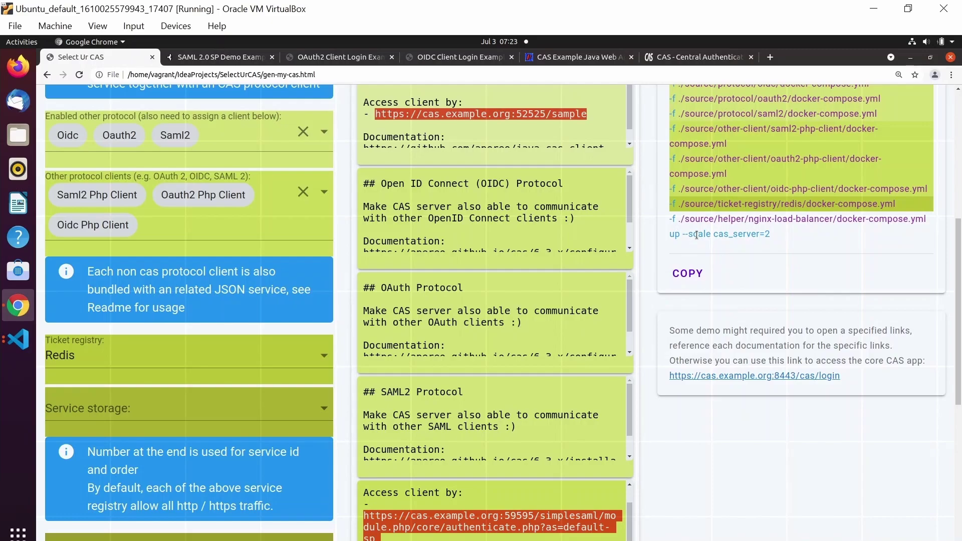
Highlight 'scale cas_server=2' at the end of the command, then switch to the CAS login tab.
left_click_drag(688, 234, 770, 234)
left_click_drag(706, 233, 711, 234)
left_click(652, 244)
left_click(703, 57)
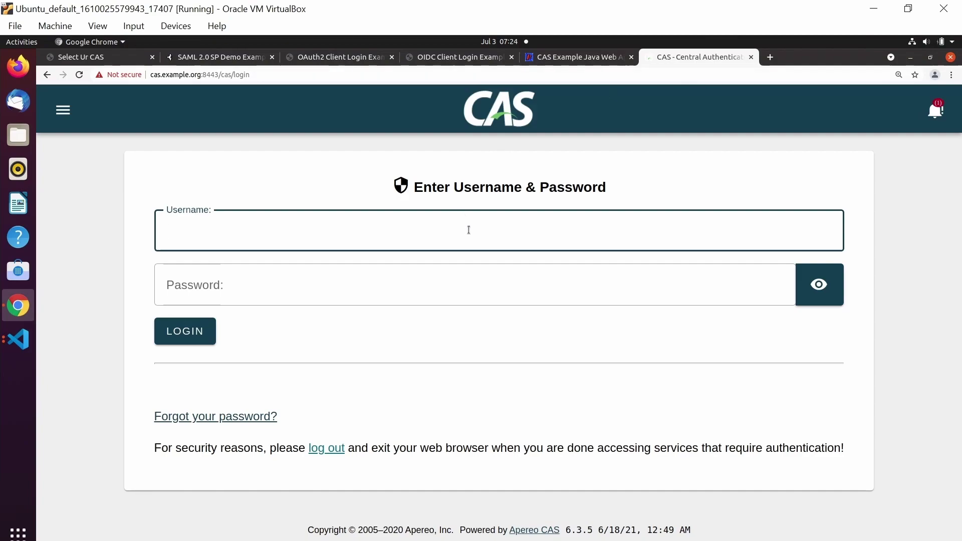
Log in as the OpenLDAP demo user with its password and review the REST-resolved attributes table.
key("Tab")
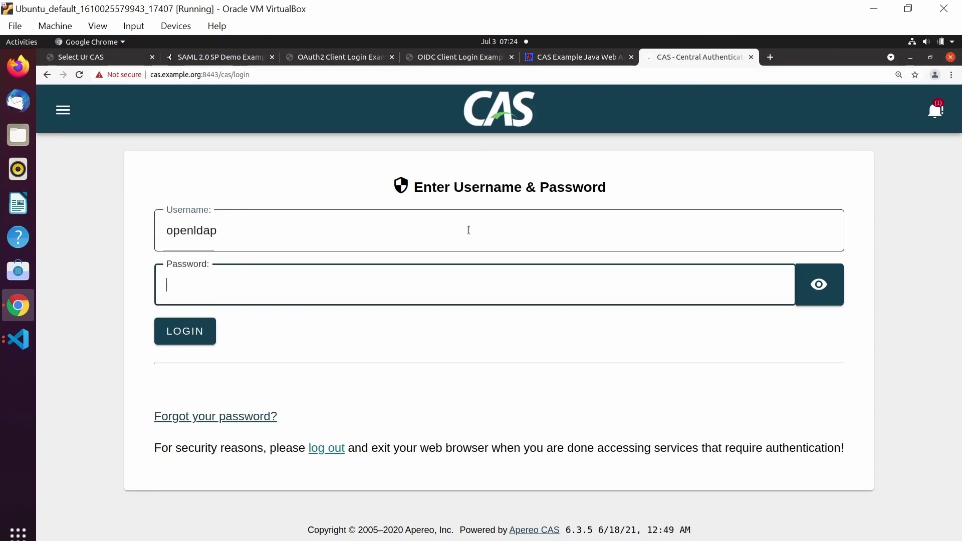
key("Return")
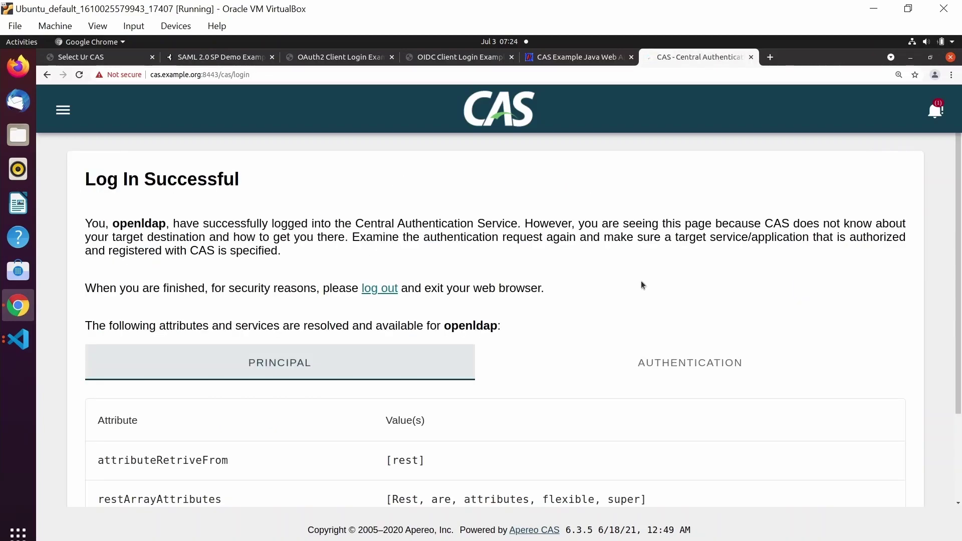
scroll(646, 283, "down", 3)
scroll(646, 297, "up", 1)
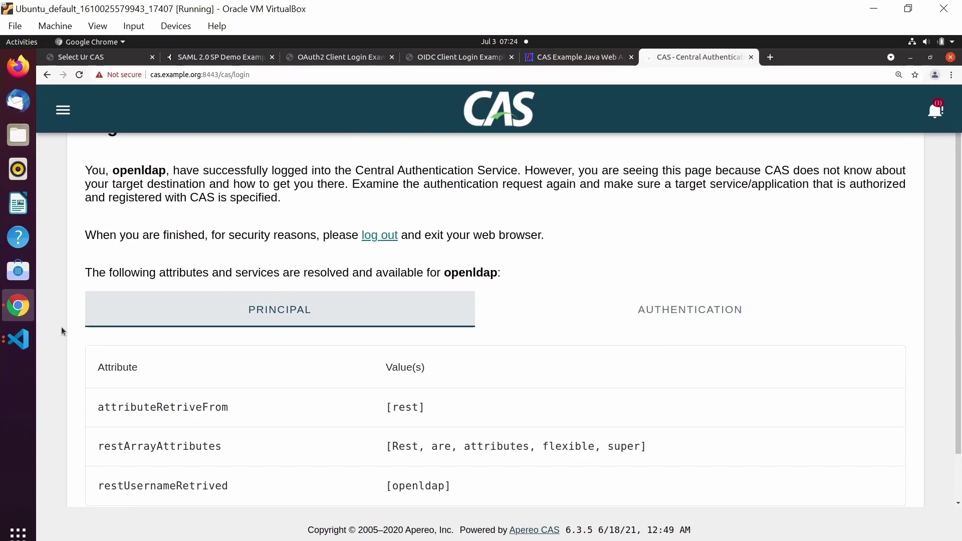
left_click(18, 339)
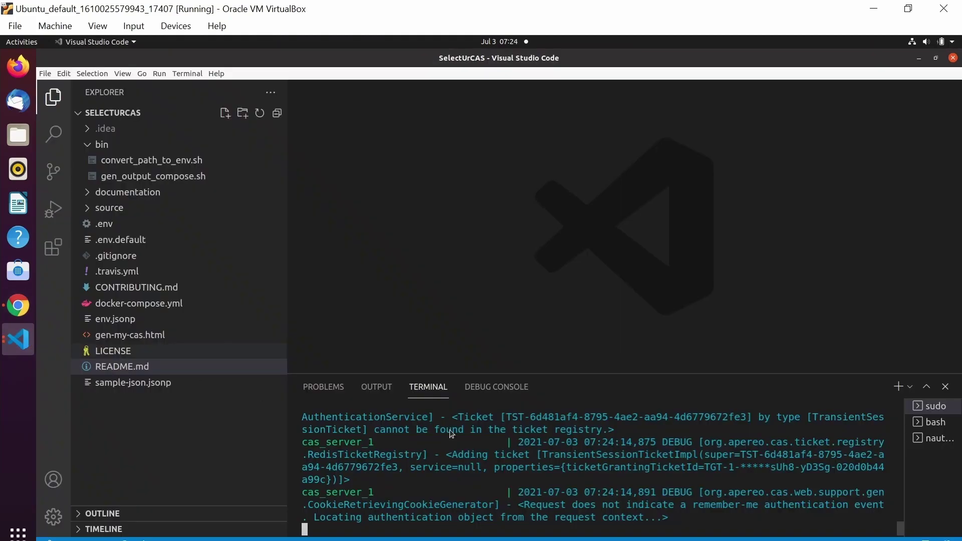
Stop the selecturcas cas_server_2 and cas_server_1 containers by recalling docker stop from history.
left_click(931, 422)
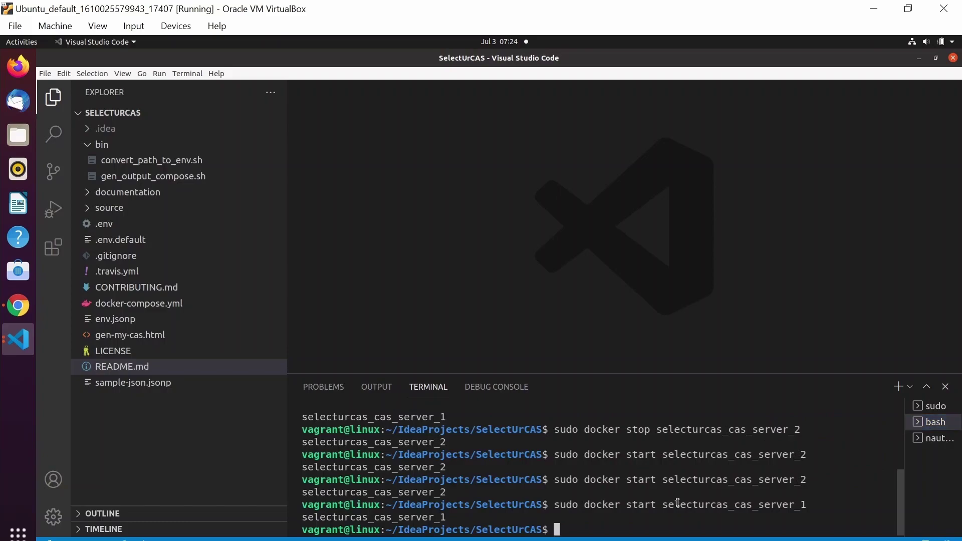
key("ctrl+r")
type("stop")
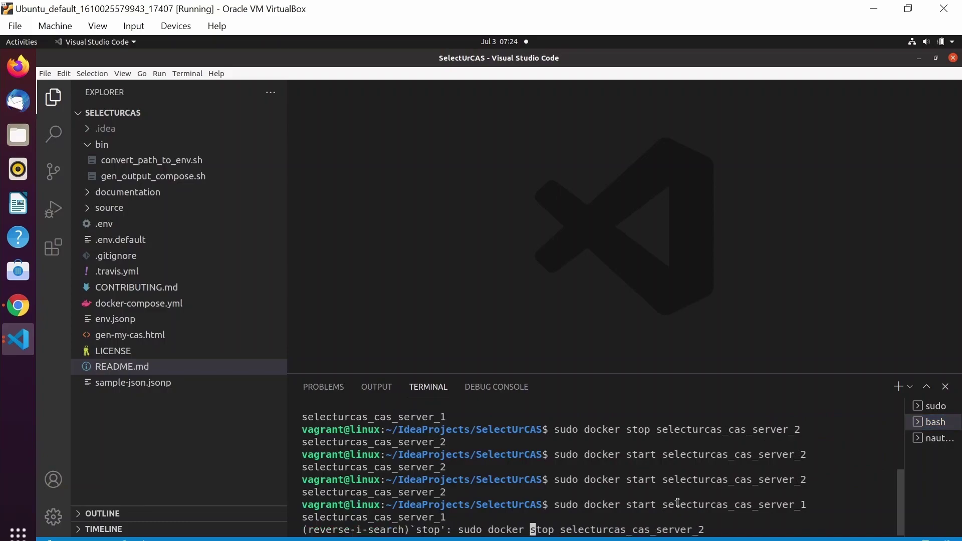
key("Return")
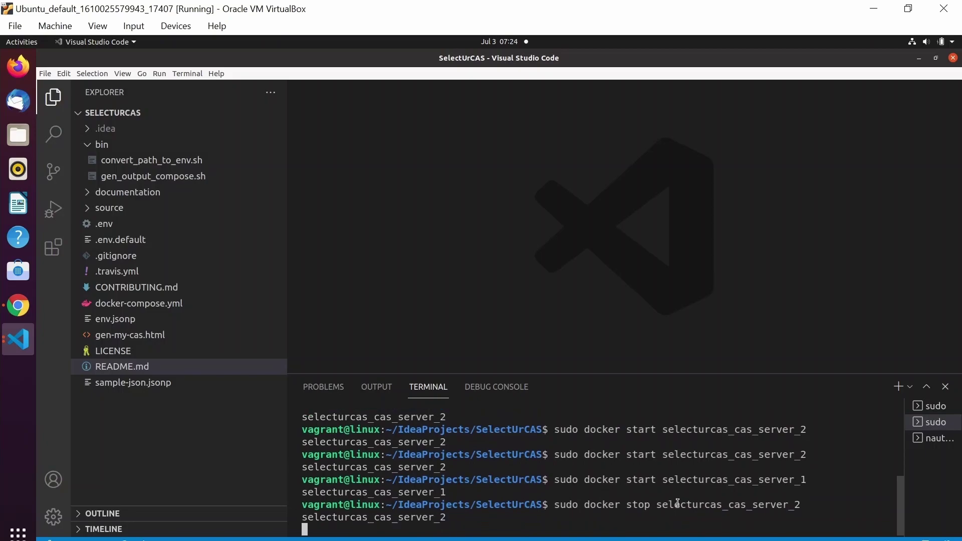
key("Up")
key("BackSpace")
type("1")
key("Return")
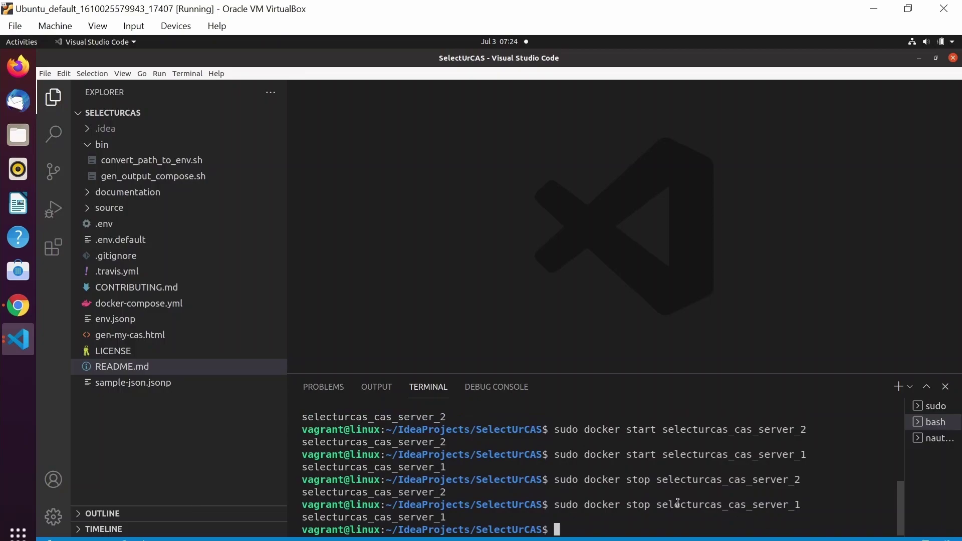
Start the cas_server_1 and cas_server_2 containers again with docker start.
key("Up")
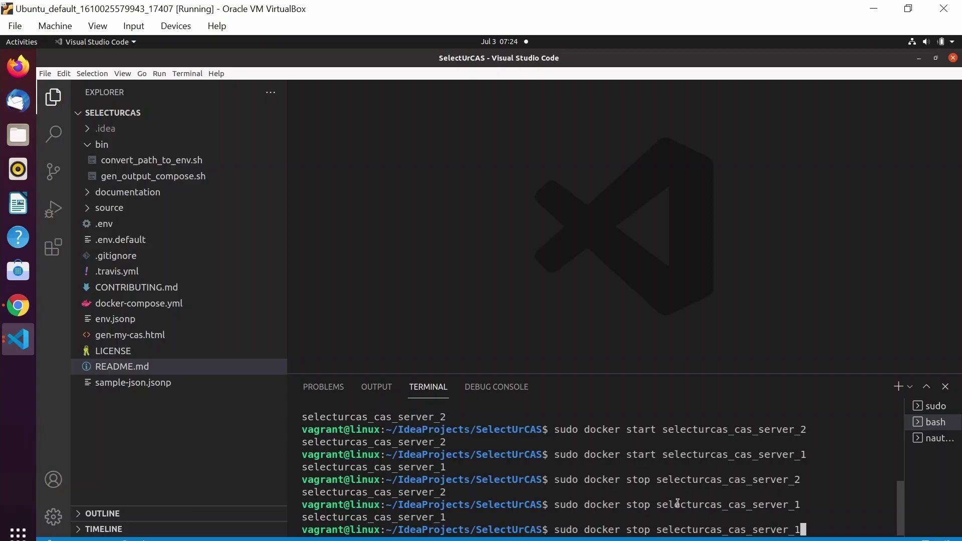
key("Up")
key("Up")
key("Return")
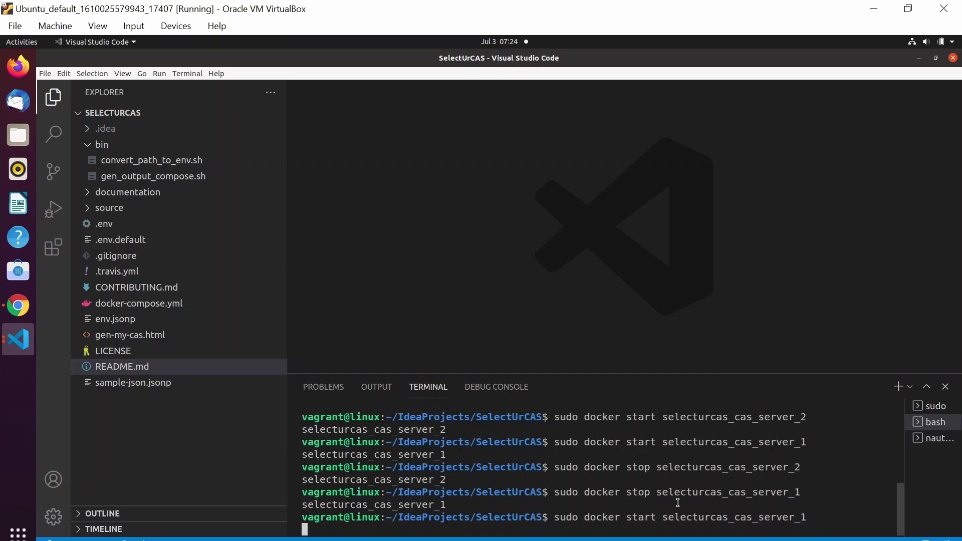
key("Up")
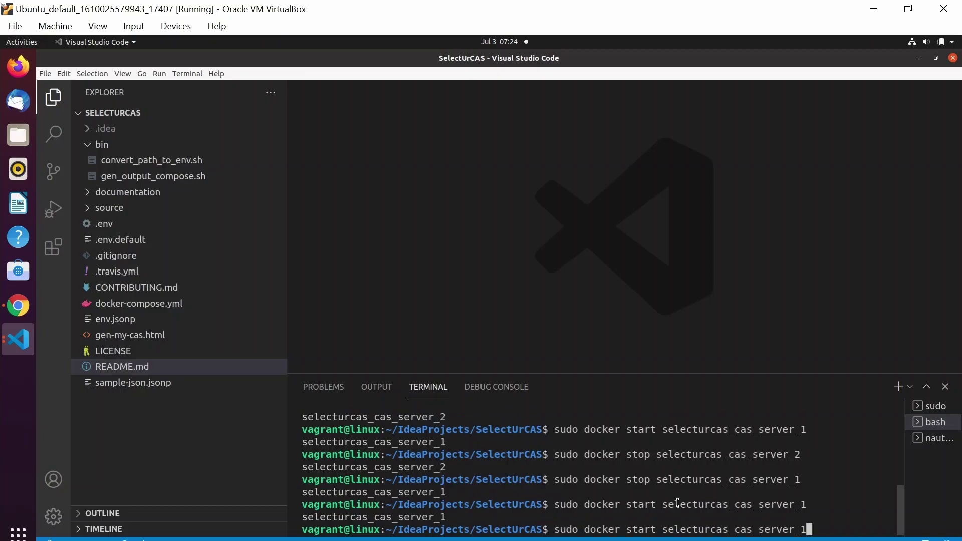
key("BackSpace")
type("2")
key("Return")
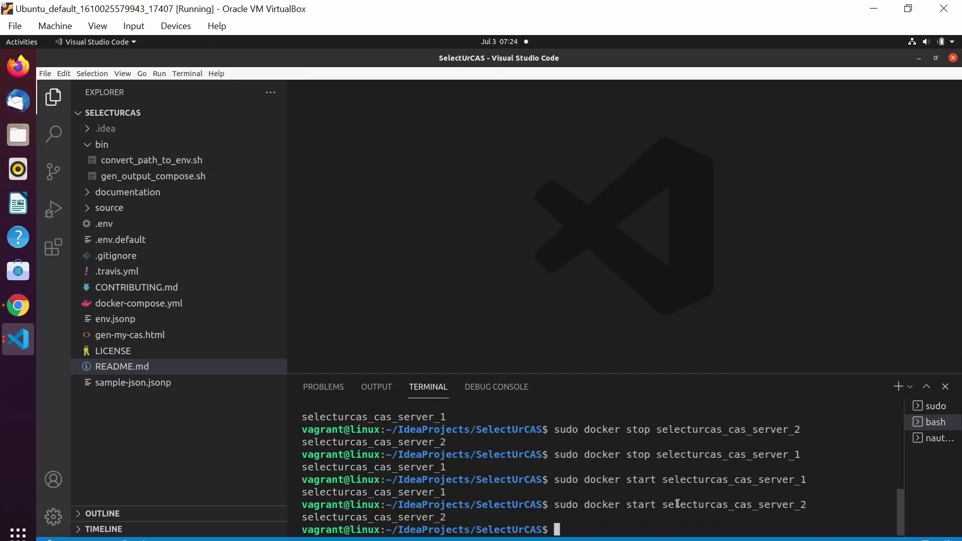
Reload the CAS login address without resubmitting the form, getting nginx's 502 Bad Gateway.
left_click(18, 306)
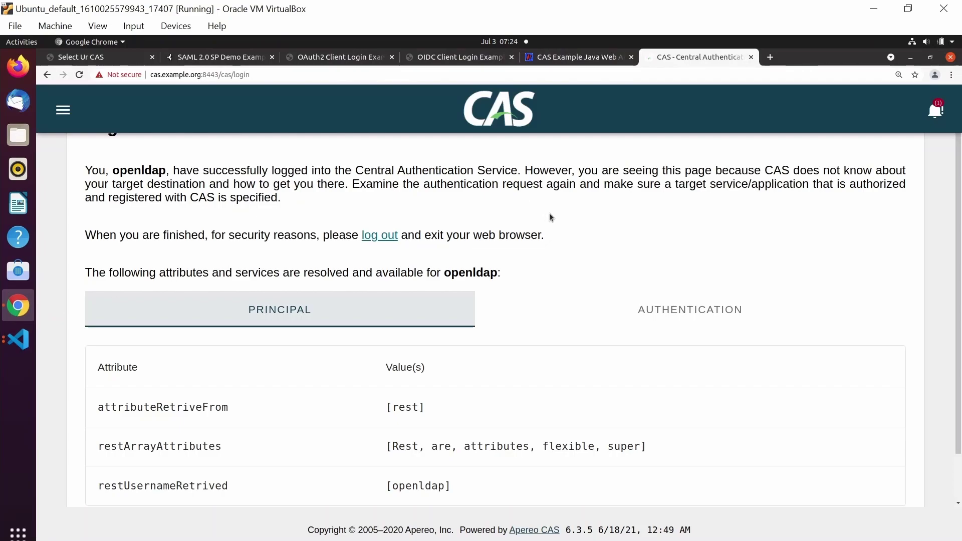
key("F5")
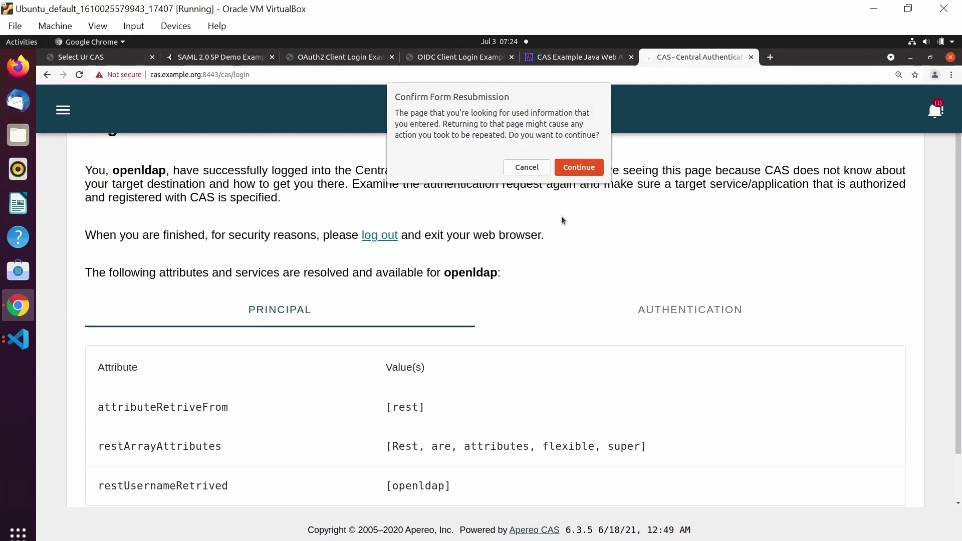
left_click(532, 166)
left_click(375, 77)
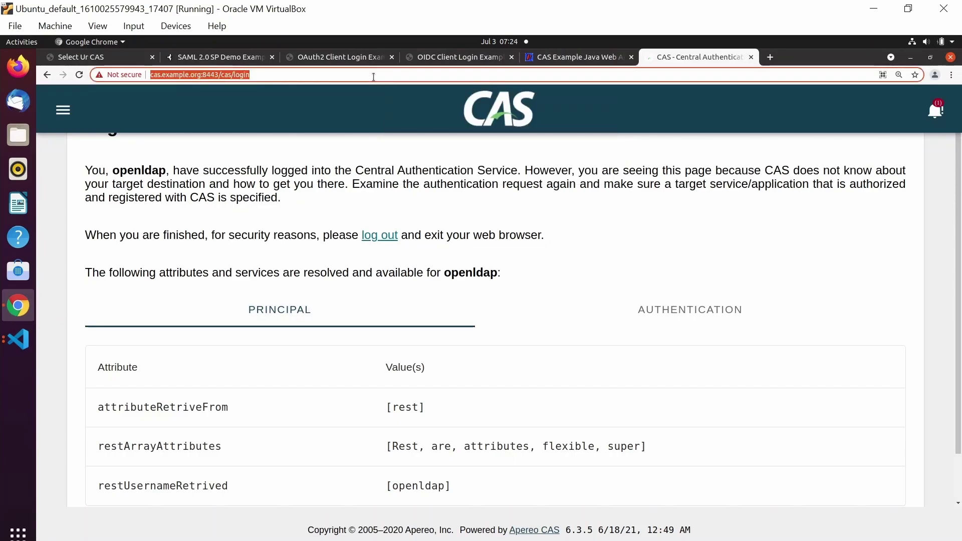
key("Return")
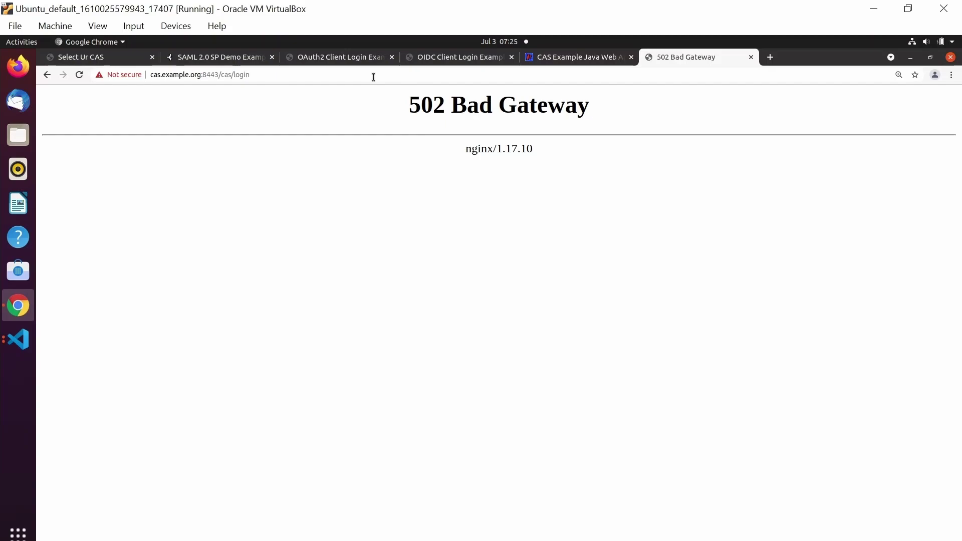
left_click(18, 341)
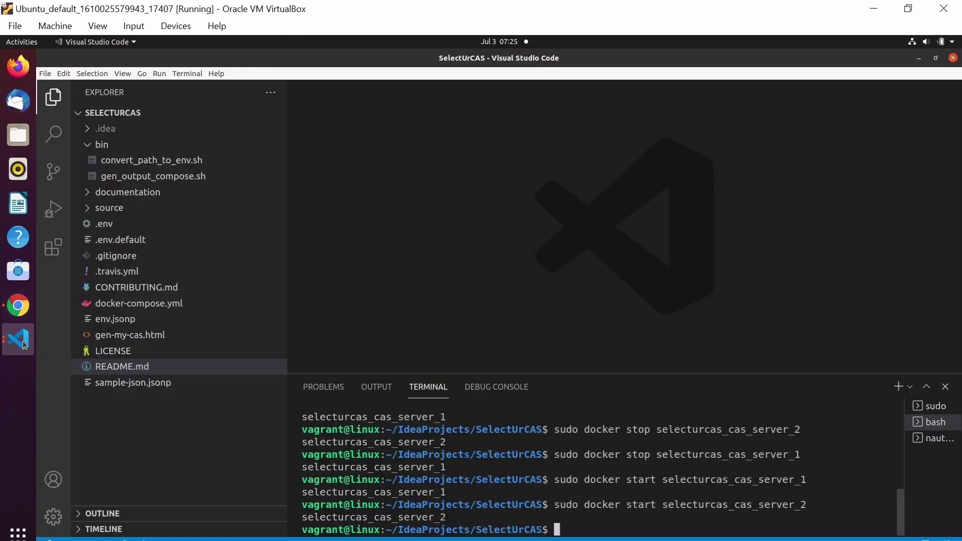
Watch the cas_server_1 and cas_server_2 logs until ticket cleanup finishes, then return to the browser.
left_click(932, 406)
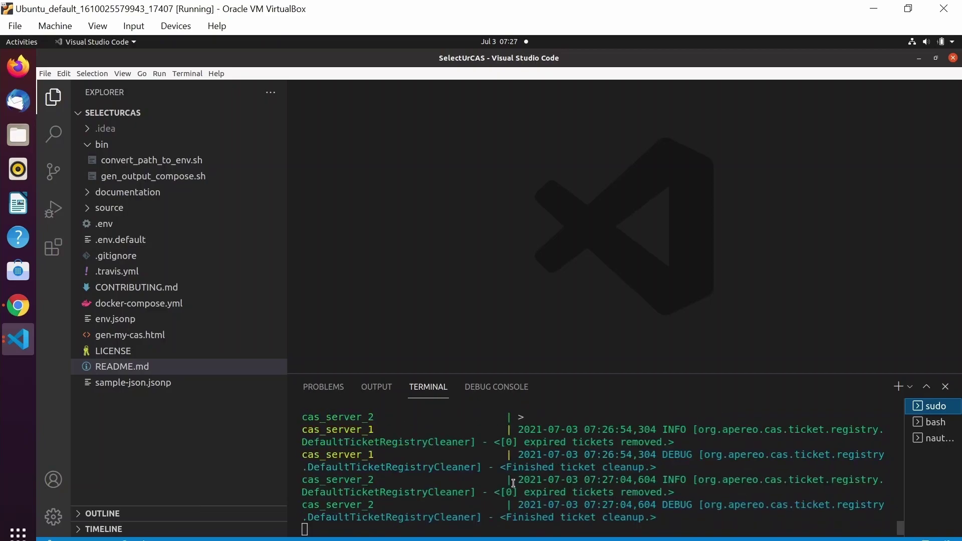
left_click(18, 306)
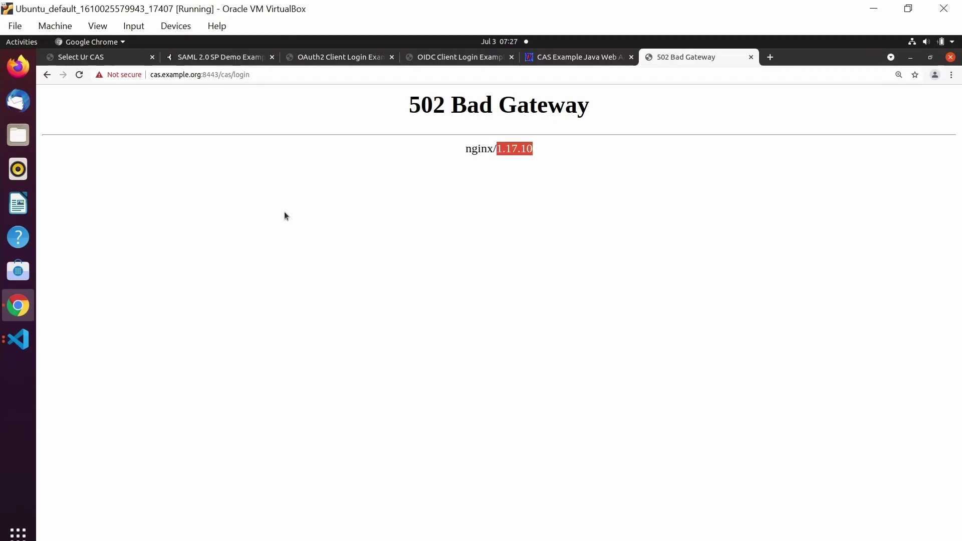
Reload the CAS page to get Log In Successful and highlight the signed-in username.
key("F5")
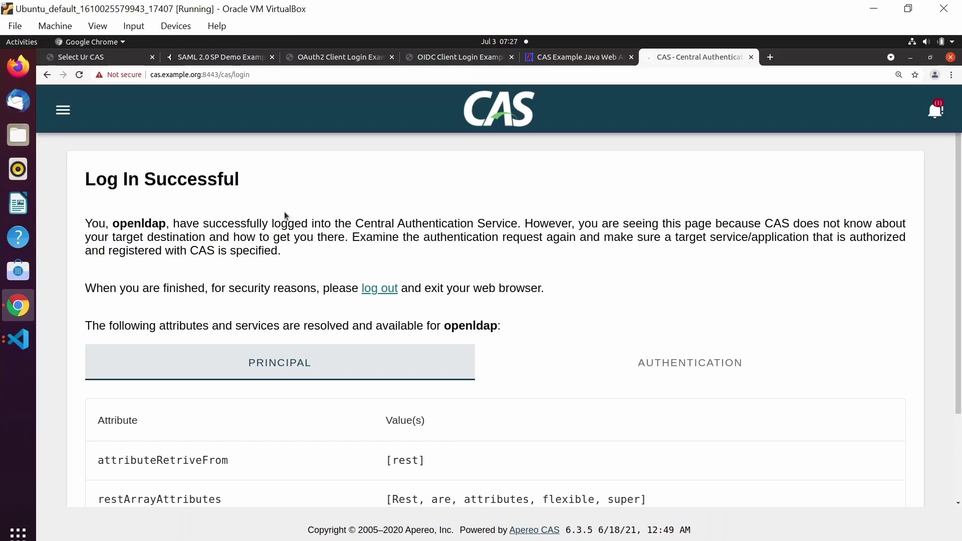
double_click(137, 223)
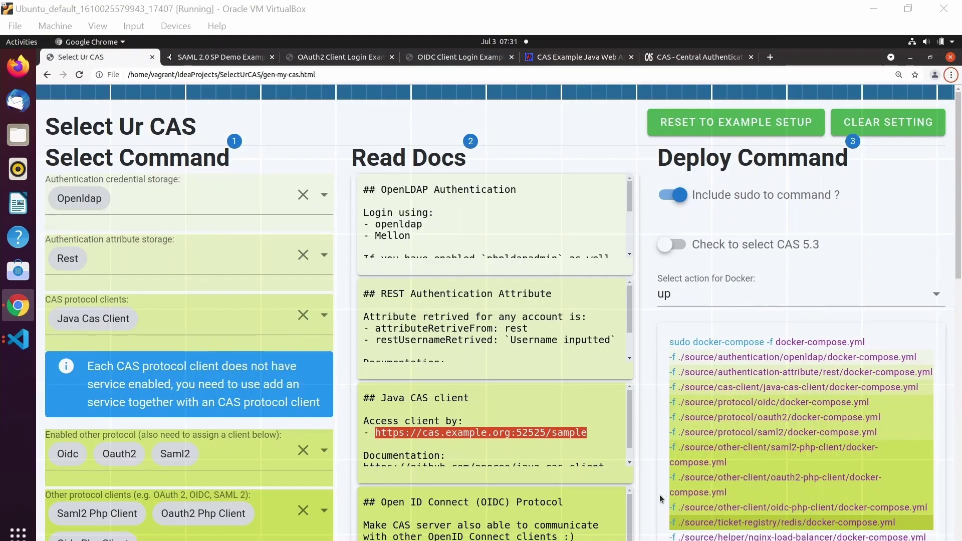
Highlight the source/ticket-registry/redis docker-compose path within the generated deploy command.
left_click(649, 493)
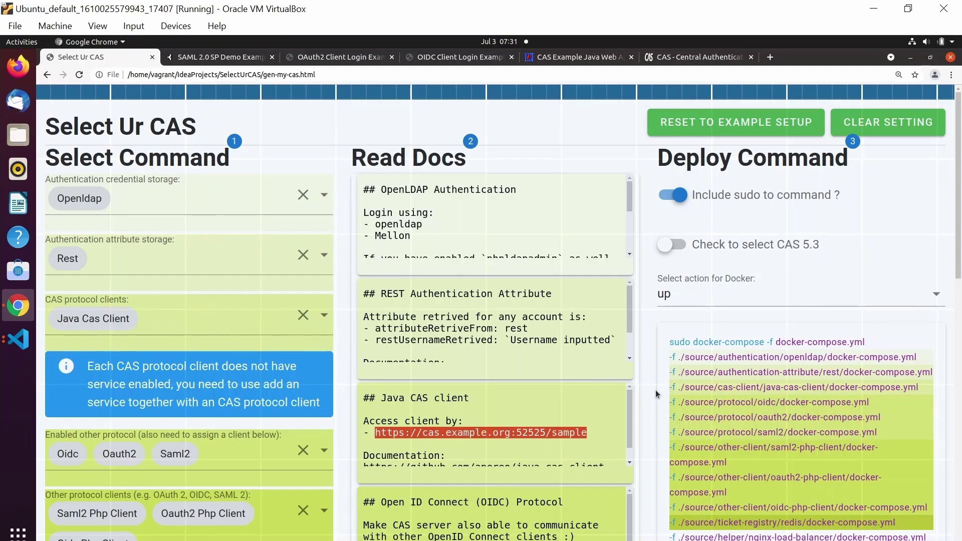
scroll(655, 390, "down", 2)
scroll(651, 395, "down", 2)
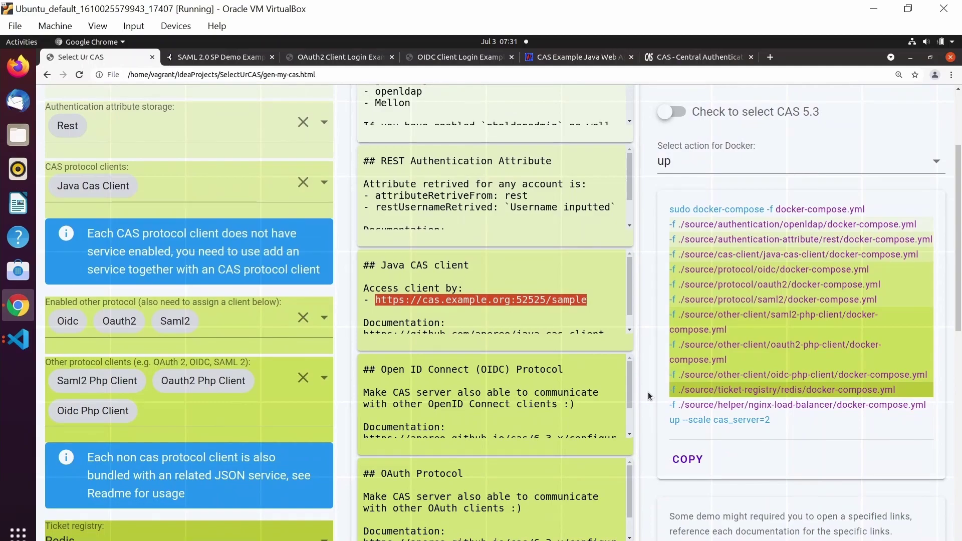
double_click(699, 344)
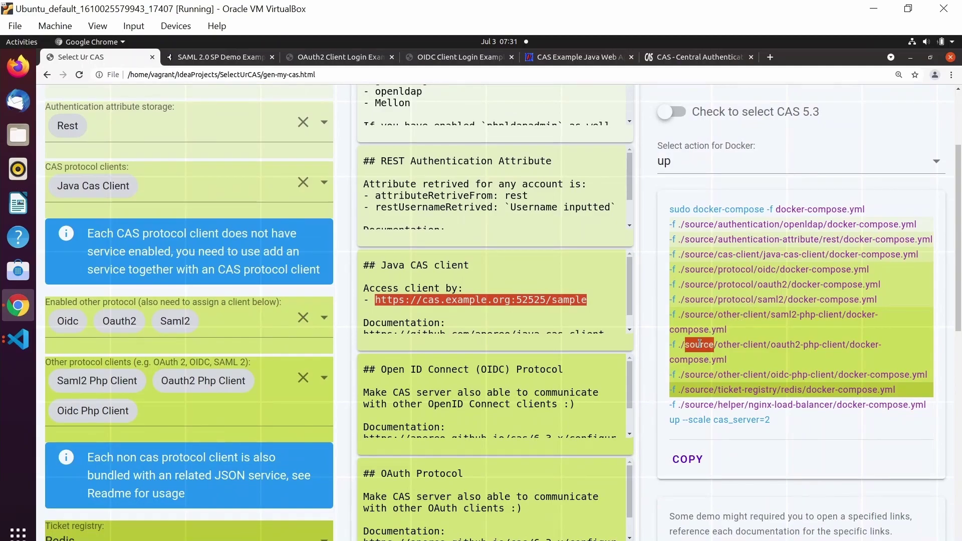
double_click(702, 390)
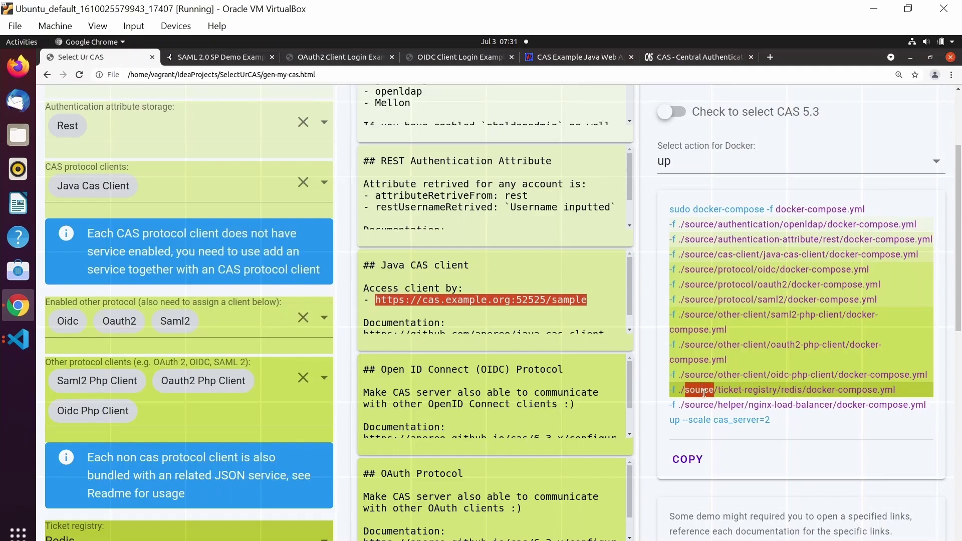
left_click(731, 393)
double_click(759, 389)
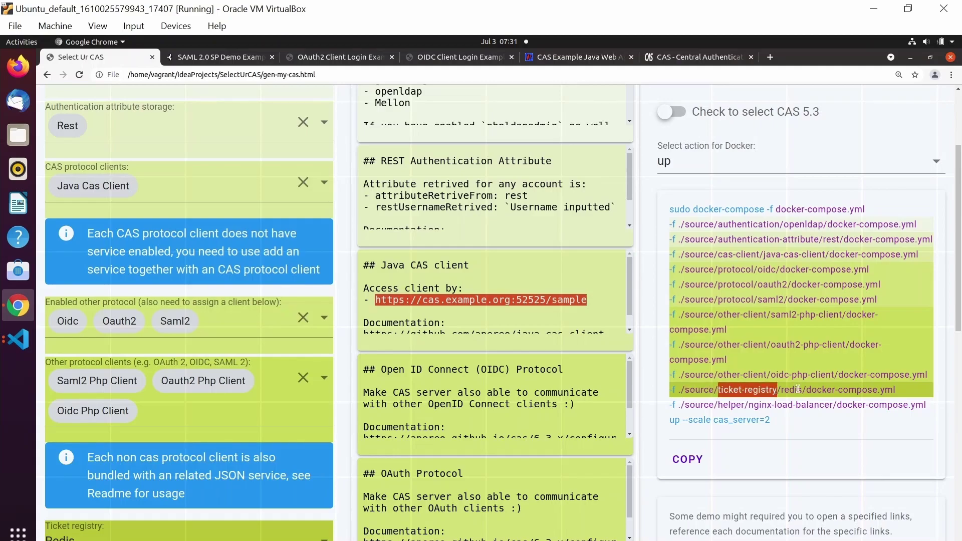
left_click(798, 390)
double_click(798, 389)
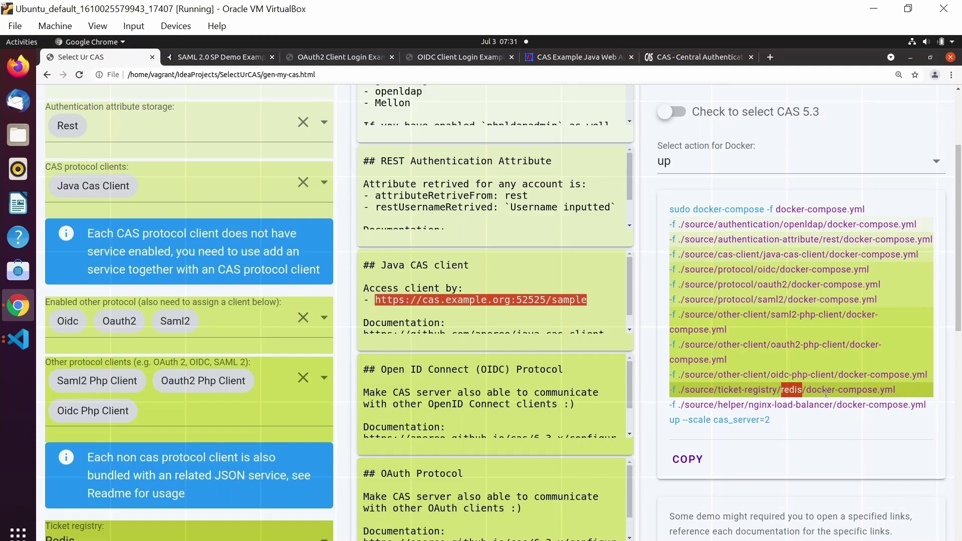
double_click(865, 389)
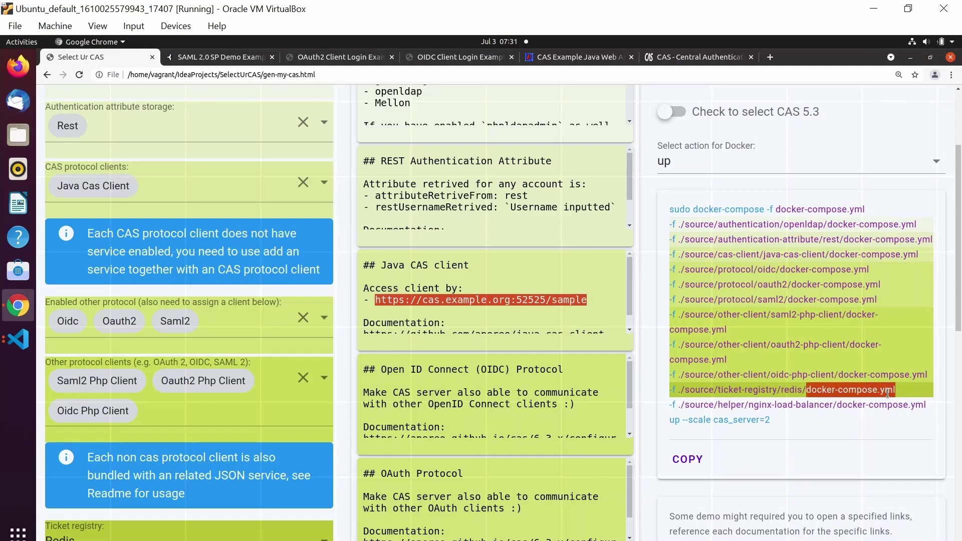
left_click_drag(888, 393, 678, 392)
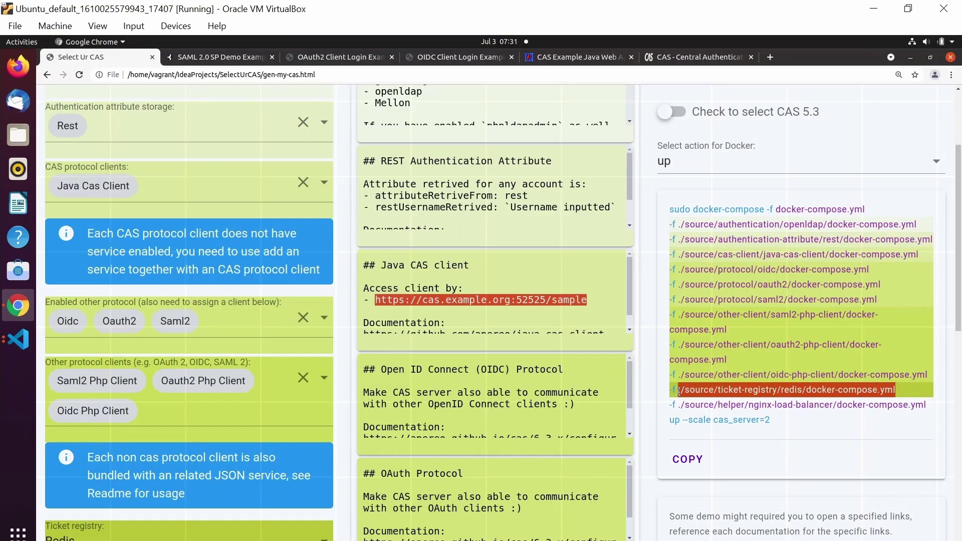
left_click(18, 339)
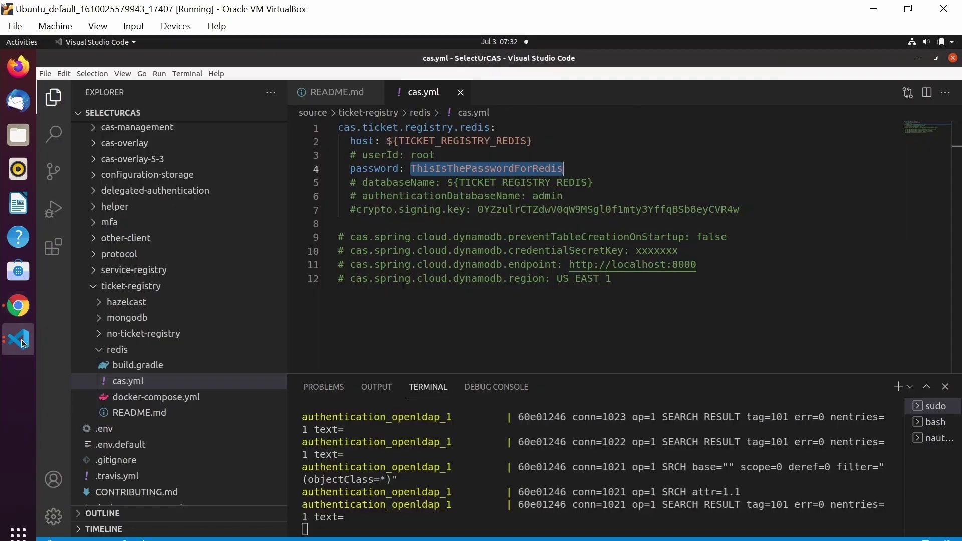
Expand source > ticket-registry > redis in the Explorer.
left_click(98, 286)
scroll(113, 215, "up", 5)
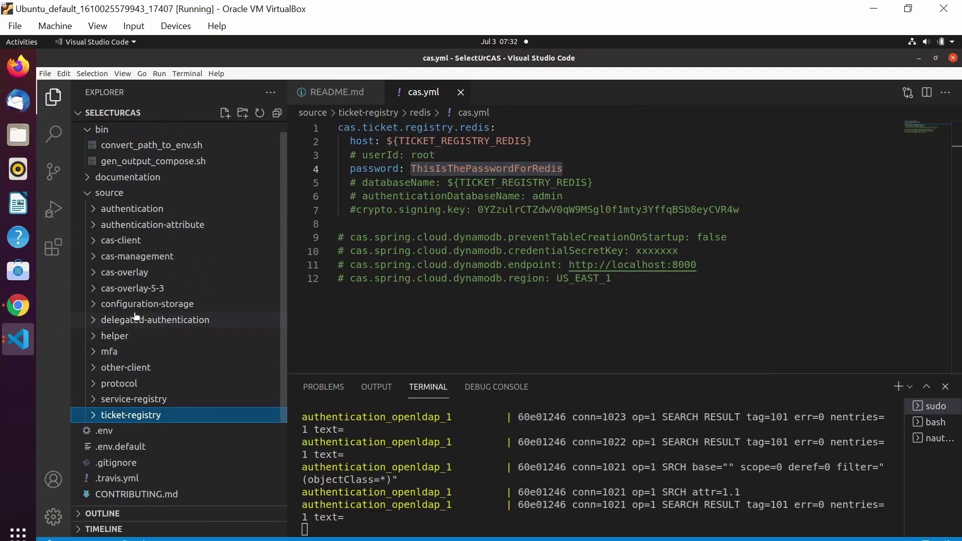
left_click(113, 215)
left_click(111, 212)
left_click(110, 214)
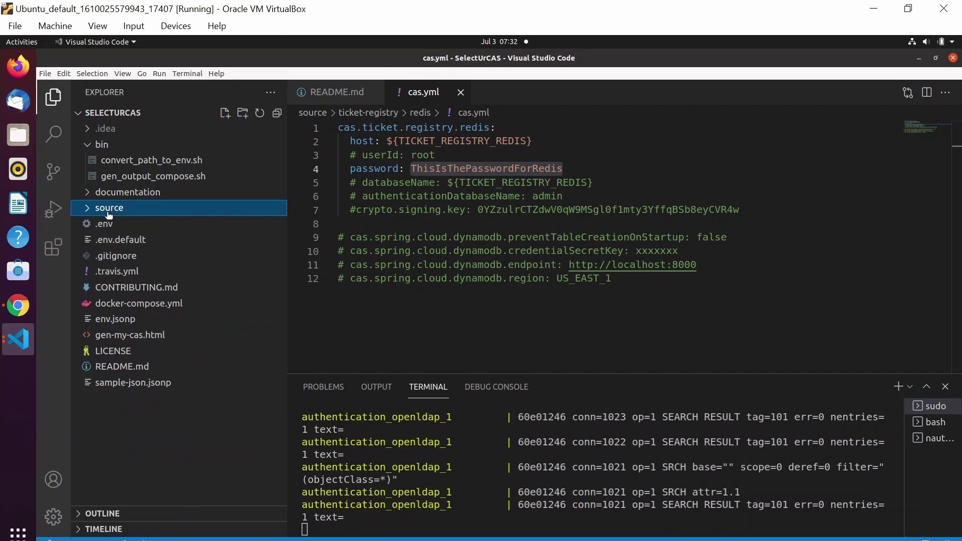
left_click(110, 214)
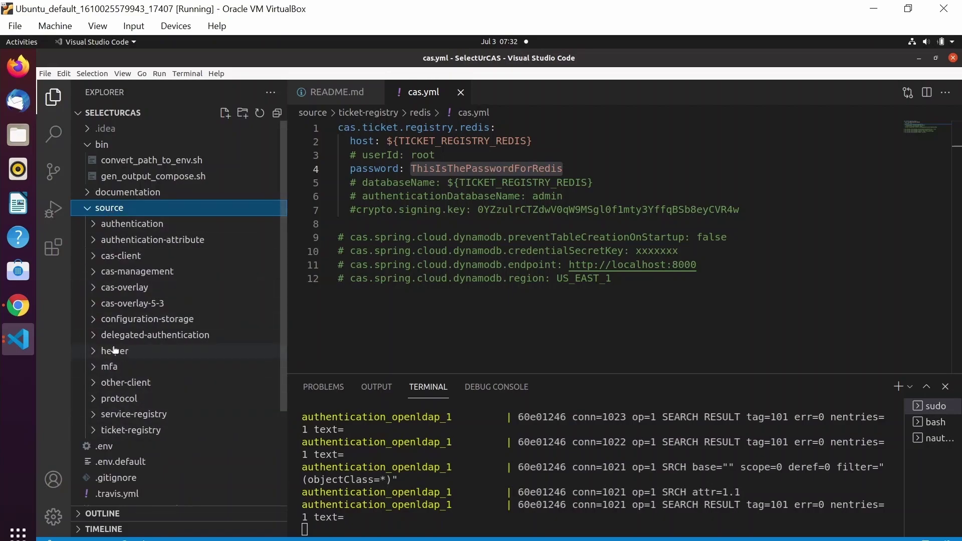
left_click(132, 432)
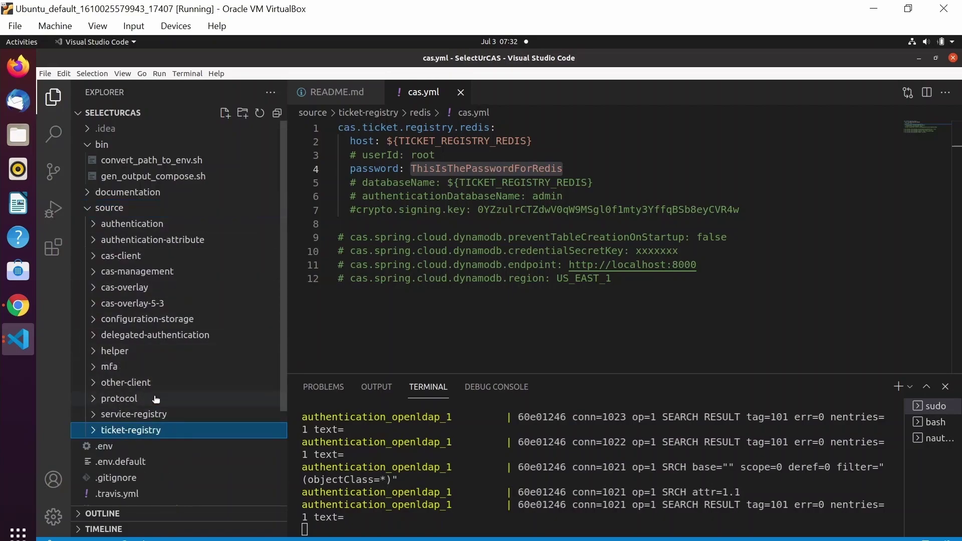
left_click(134, 435)
left_click(132, 430)
left_click(117, 462)
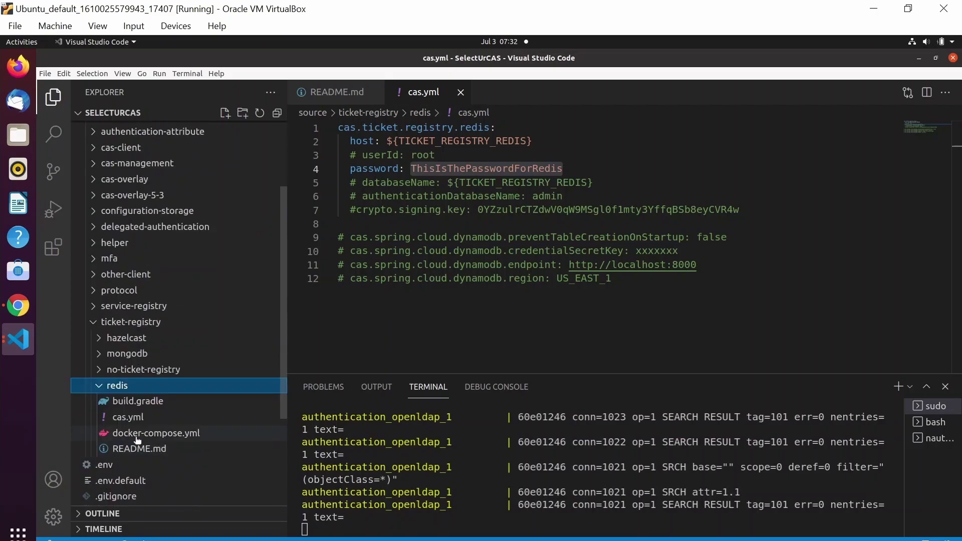
Open the Redis docker-compose.yml and highlight every redis occurrence around its image line.
left_click(137, 433)
left_click(501, 298)
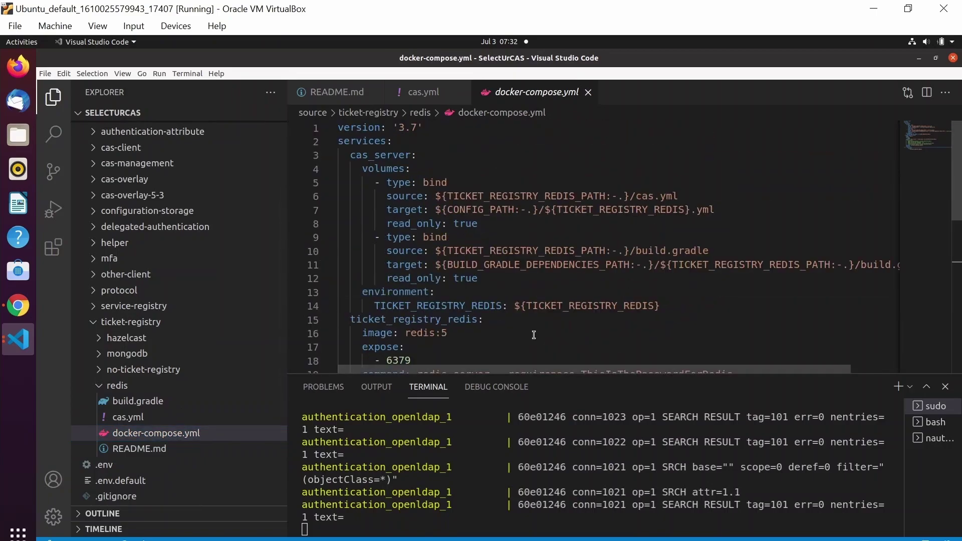
scroll(535, 334, "up", 5)
scroll(438, 295, "down", 4)
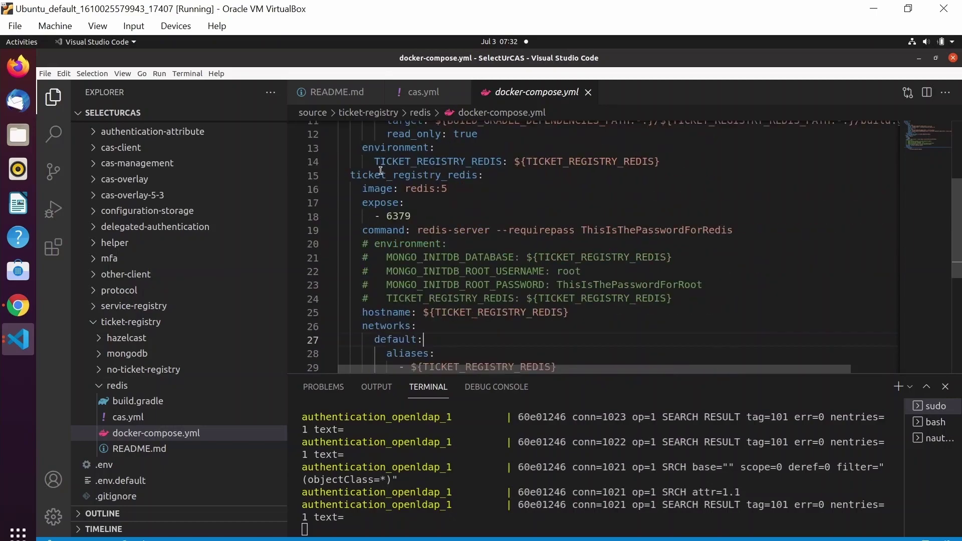
double_click(387, 190)
double_click(416, 190)
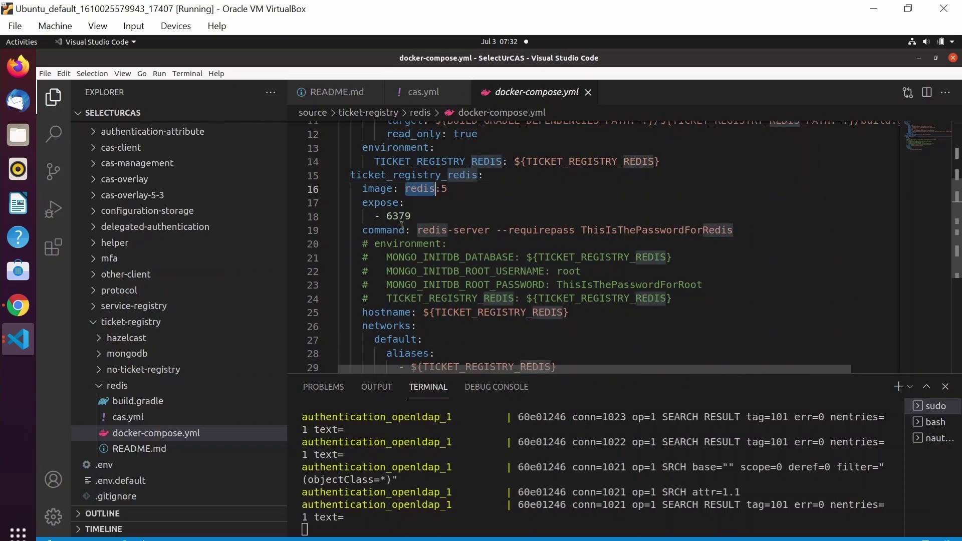
Highlight the TICKET_REGISTRY_REDIS variables, then view build.gradle and cas.yml.
left_click(152, 415)
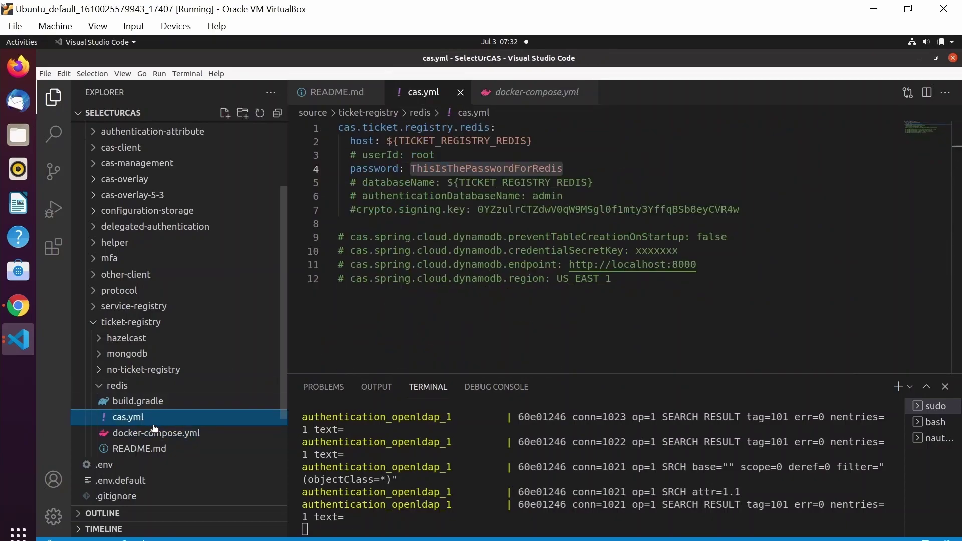
left_click(150, 431)
double_click(492, 313)
scroll(493, 313, "down", 3)
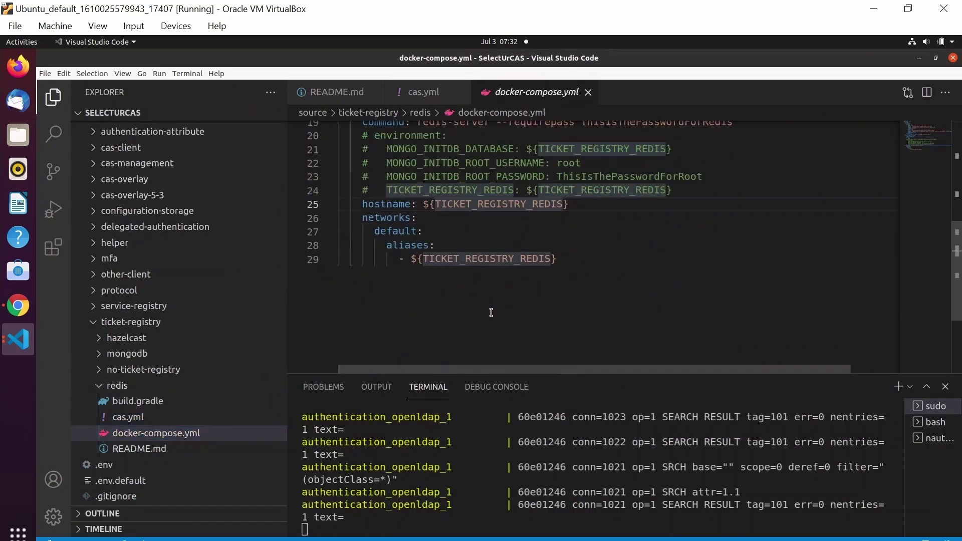
scroll(492, 316, "up", 4)
scroll(492, 317, "up", 3)
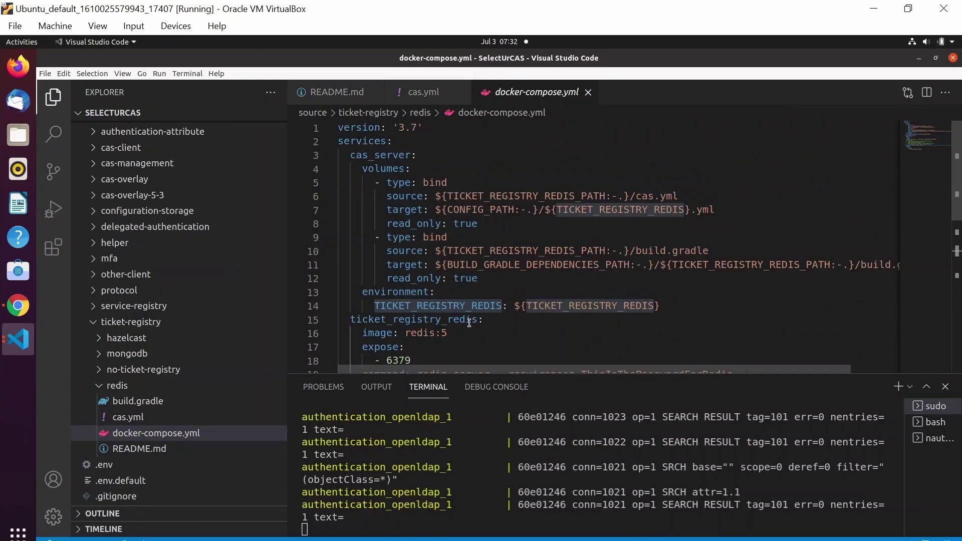
left_click(141, 403)
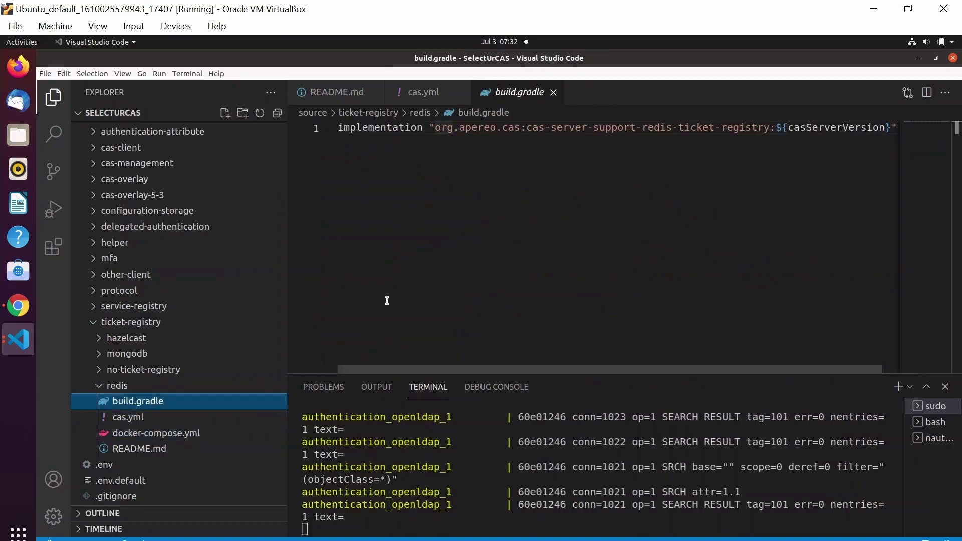
left_click(160, 418)
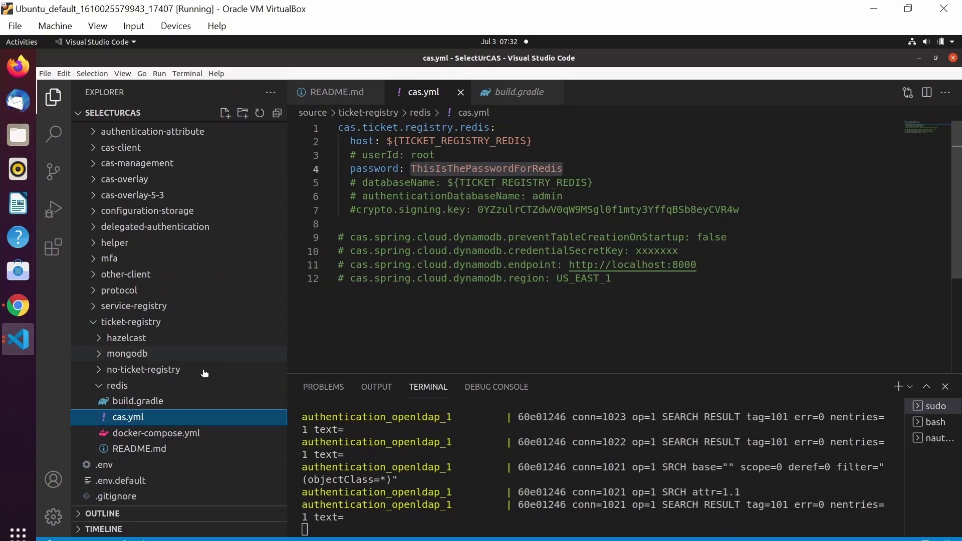
View the Hazelcast ticket registry's cas.yml and build.gradle.
left_click(153, 391)
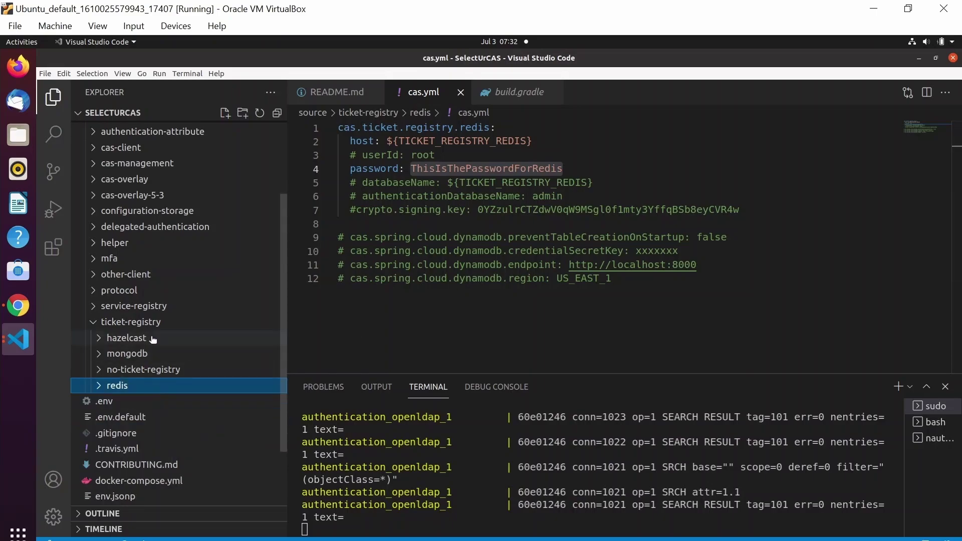
left_click(151, 339)
left_click(139, 369)
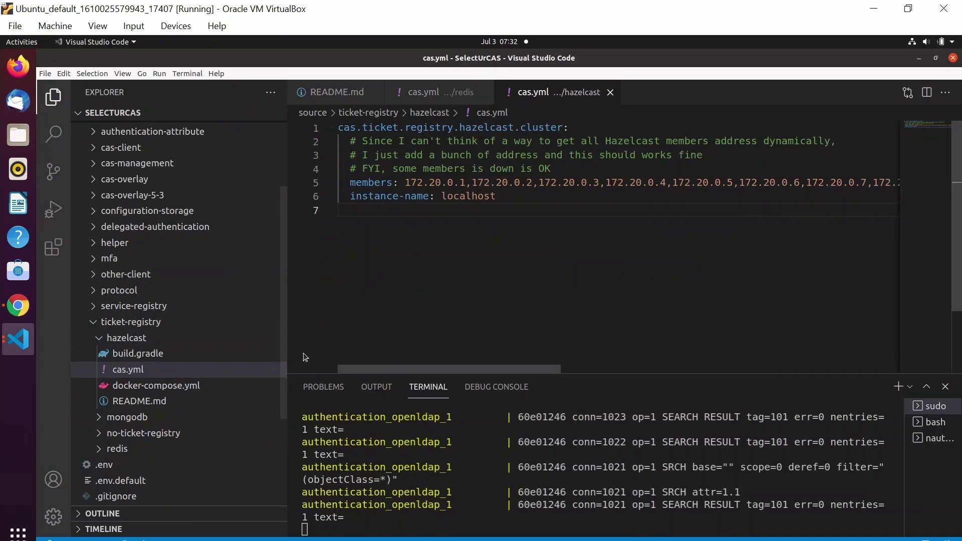
left_click(150, 355)
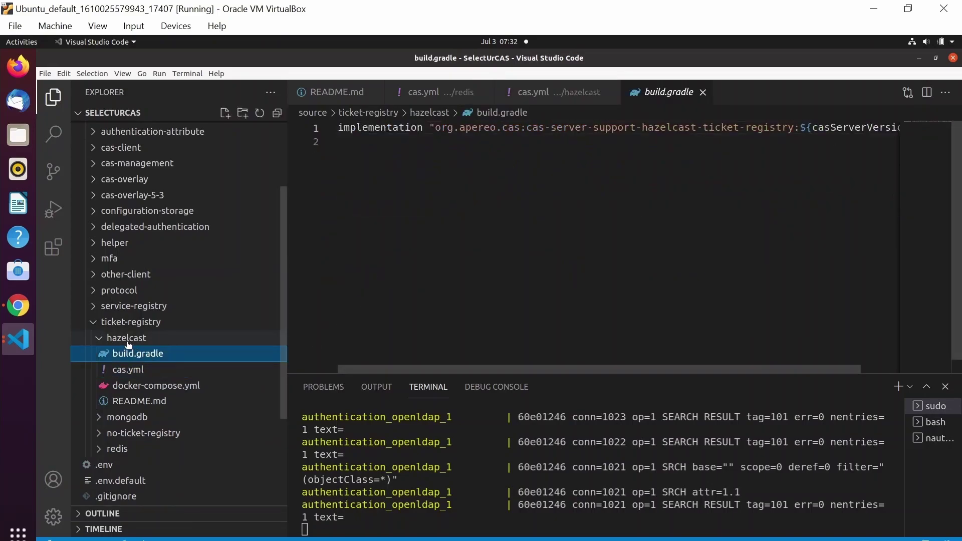
left_click(133, 340)
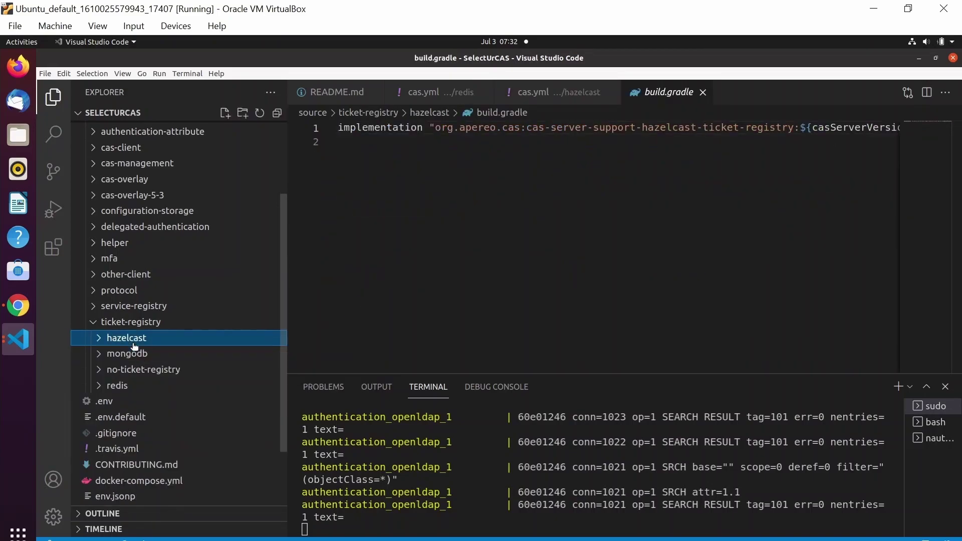
View java-cas-client's docker-compose.yml, Dockerfile and pom.xml, then return to Select Ur CAS.
scroll(140, 329, "up", 2)
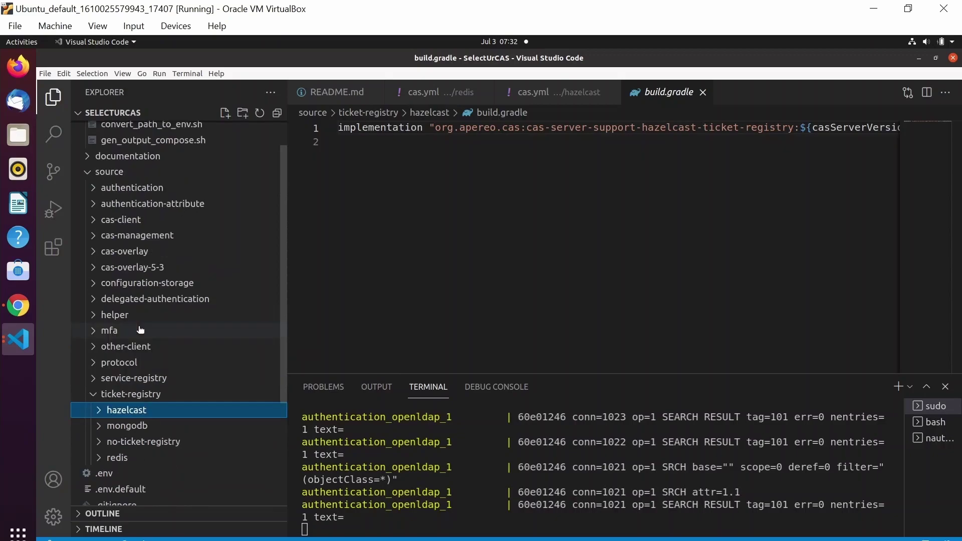
left_click(124, 221)
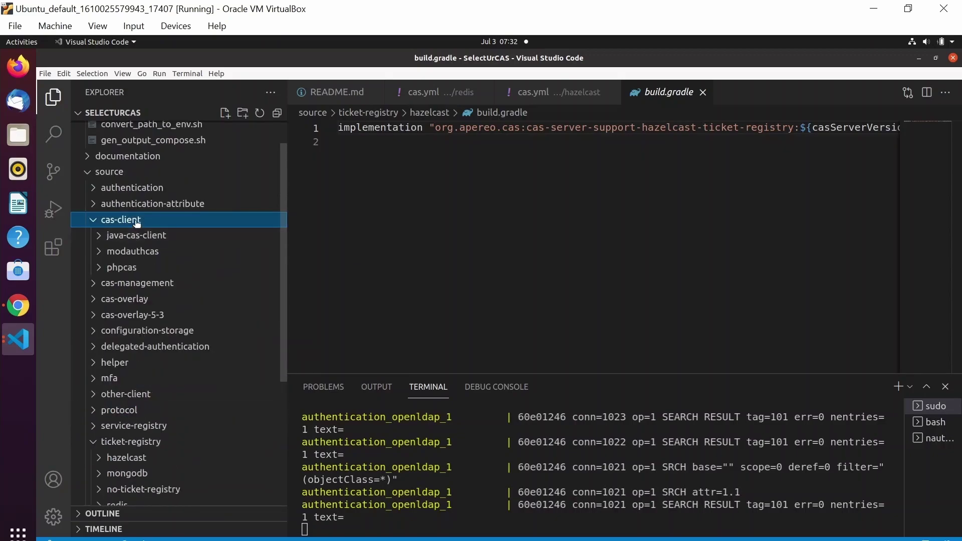
left_click(130, 241)
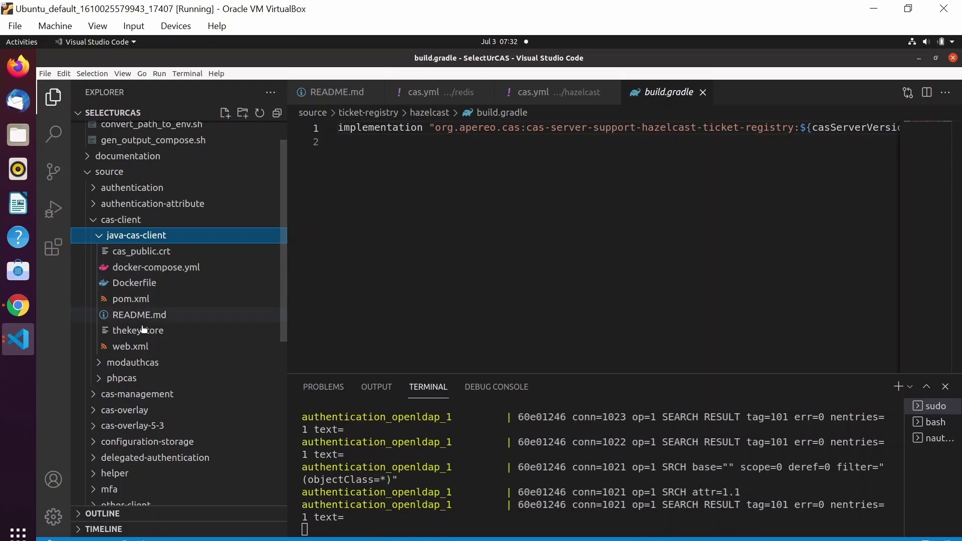
left_click(155, 269)
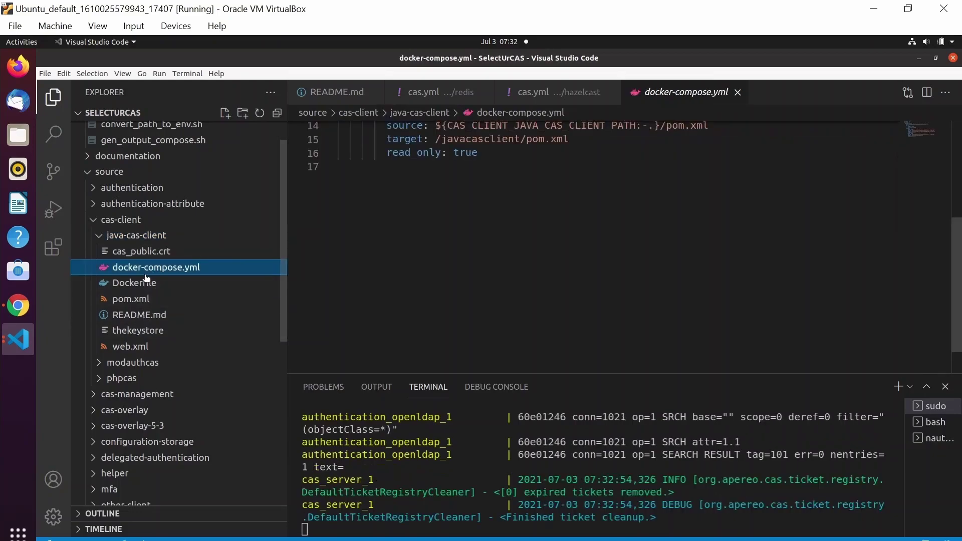
left_click(145, 284)
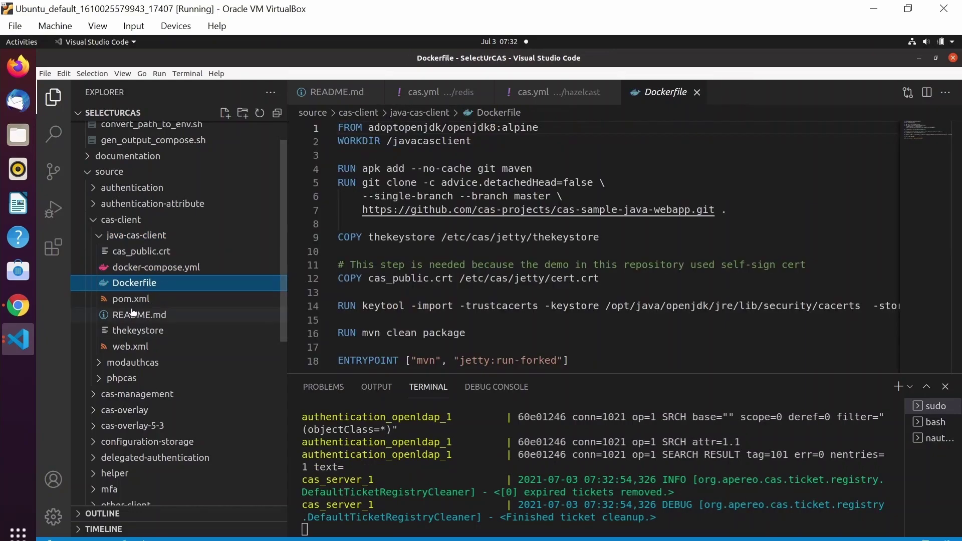
left_click(135, 304)
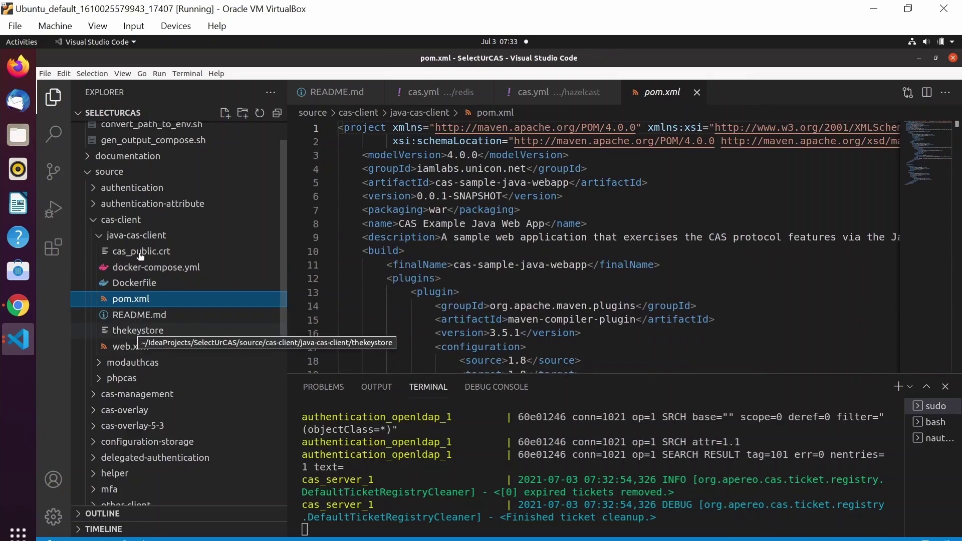
double_click(129, 238)
left_click(129, 239)
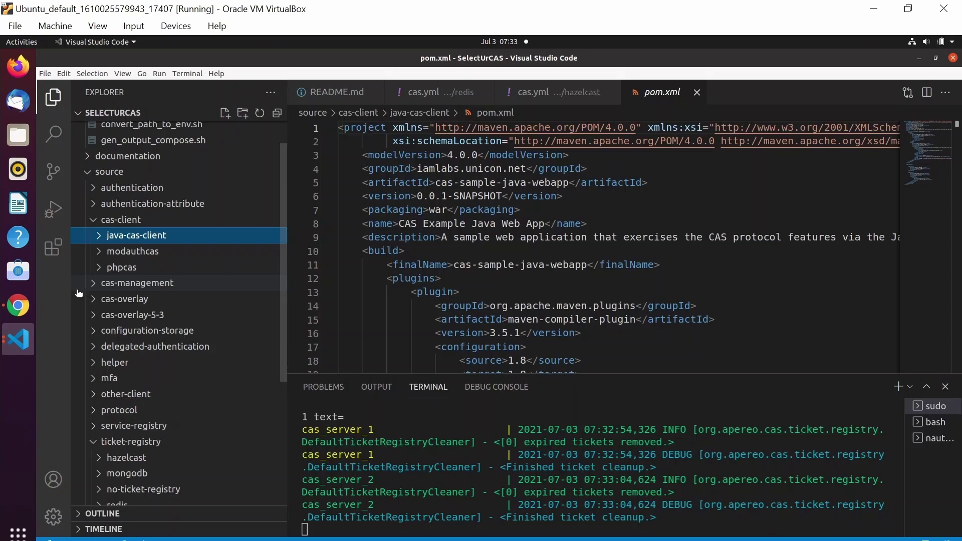
left_click(18, 306)
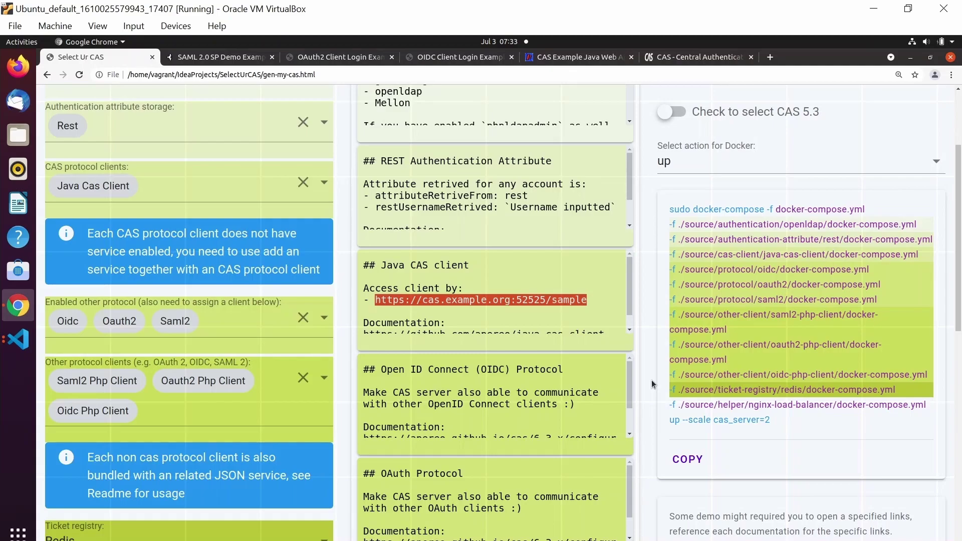
Scroll to the top of the generator page to show the Select Command, Read Docs and Deploy Command columns.
scroll(651, 379, "up", 3)
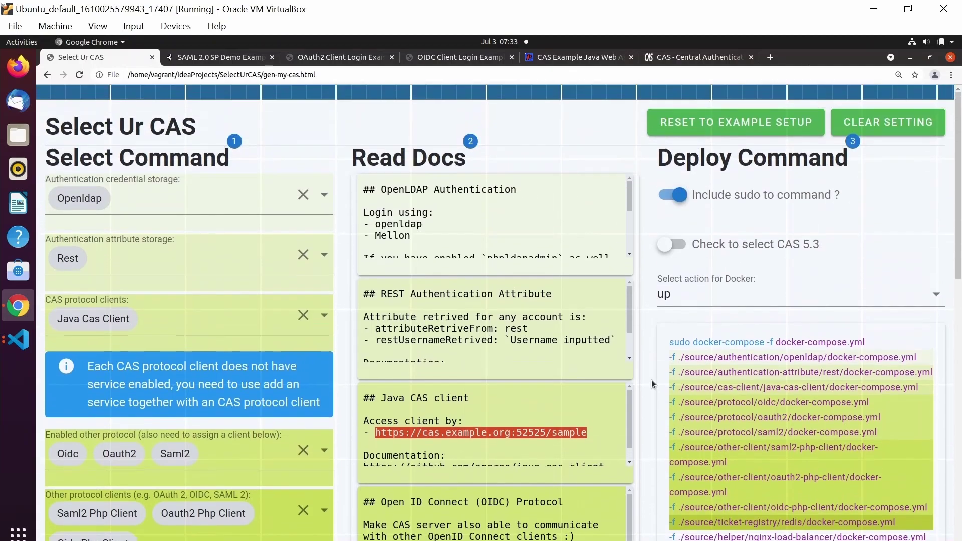